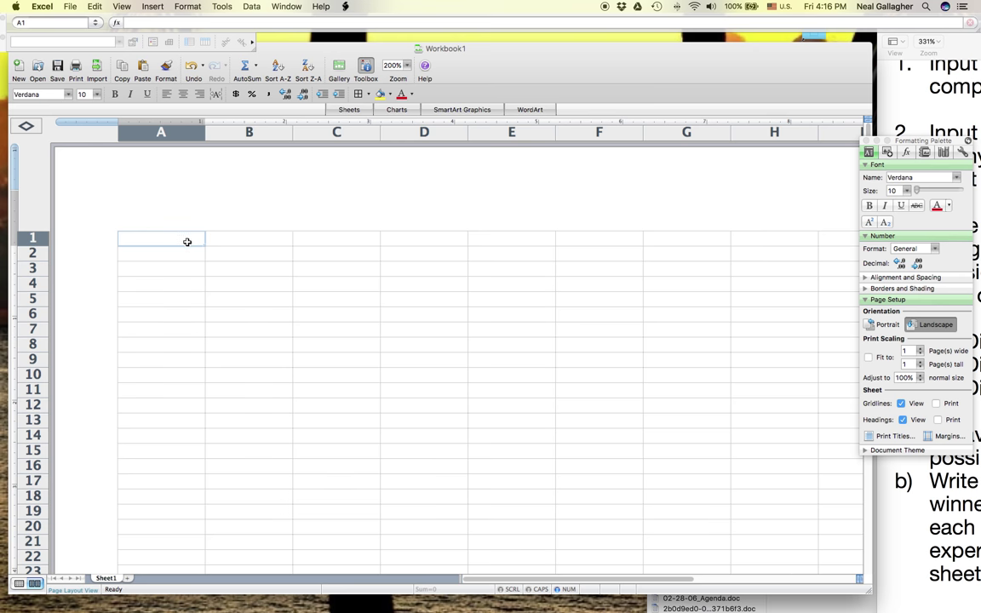
Select A1:B1 and turn on Merge cells in the Format Cells alignment settings.
left_click(252, 242, "shift")
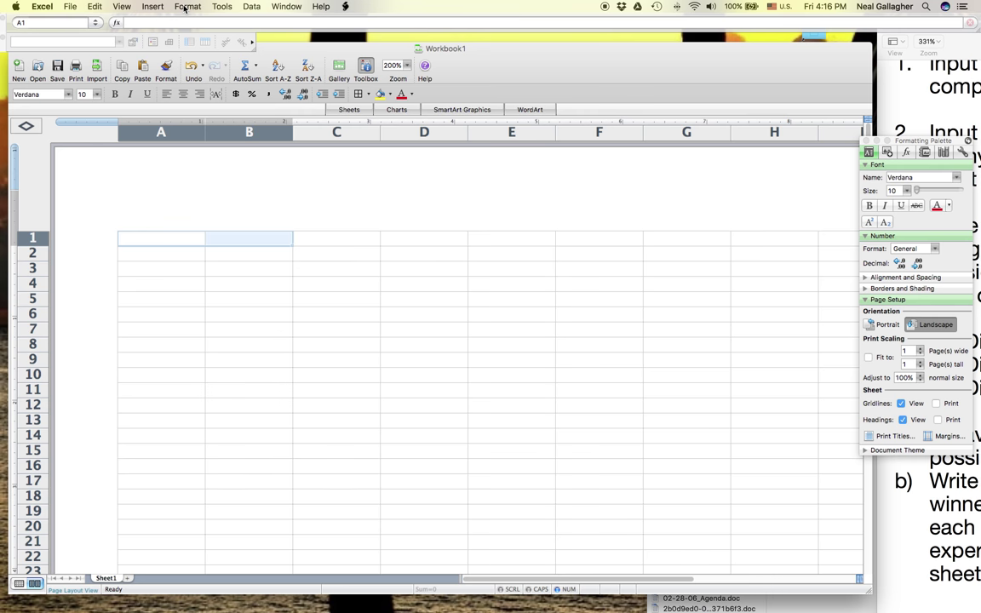
left_click(186, 8)
left_click(191, 21)
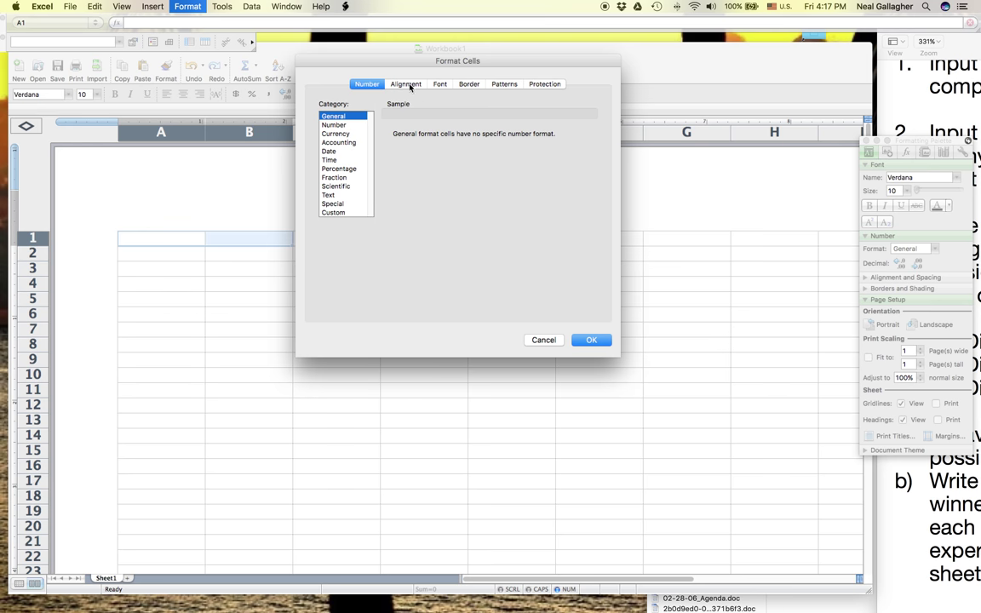
left_click(407, 84)
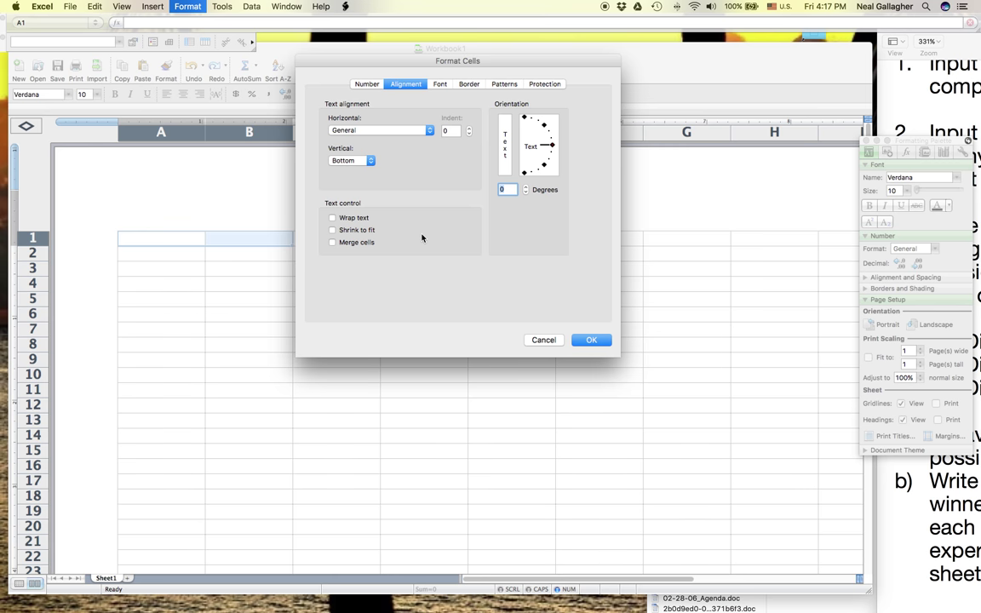
left_click(332, 243)
left_click(590, 340)
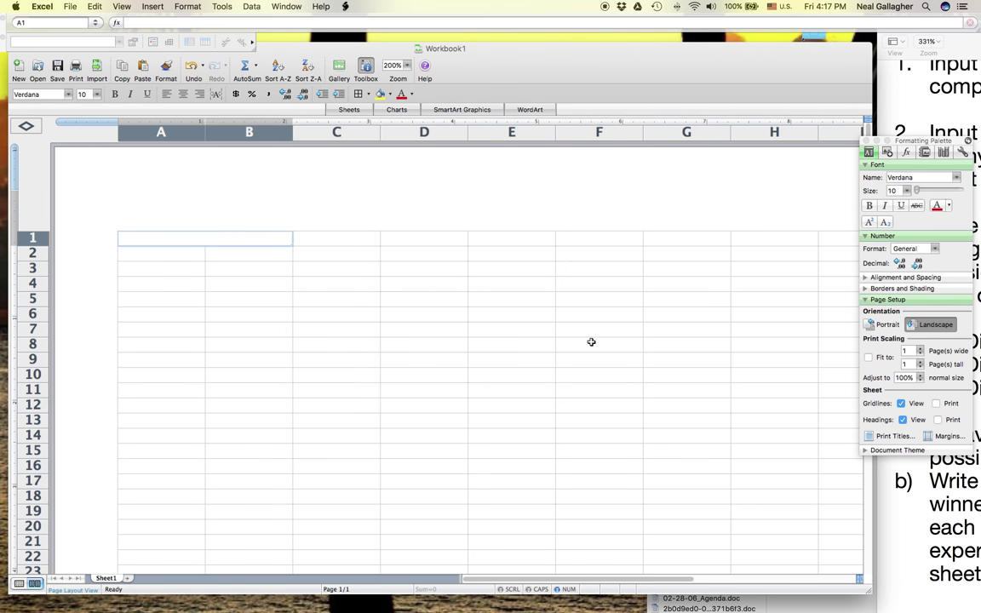
Enter 'Red Die' in merged cell A1, then slide the Pages assignment window aside.
double_click(165, 238)
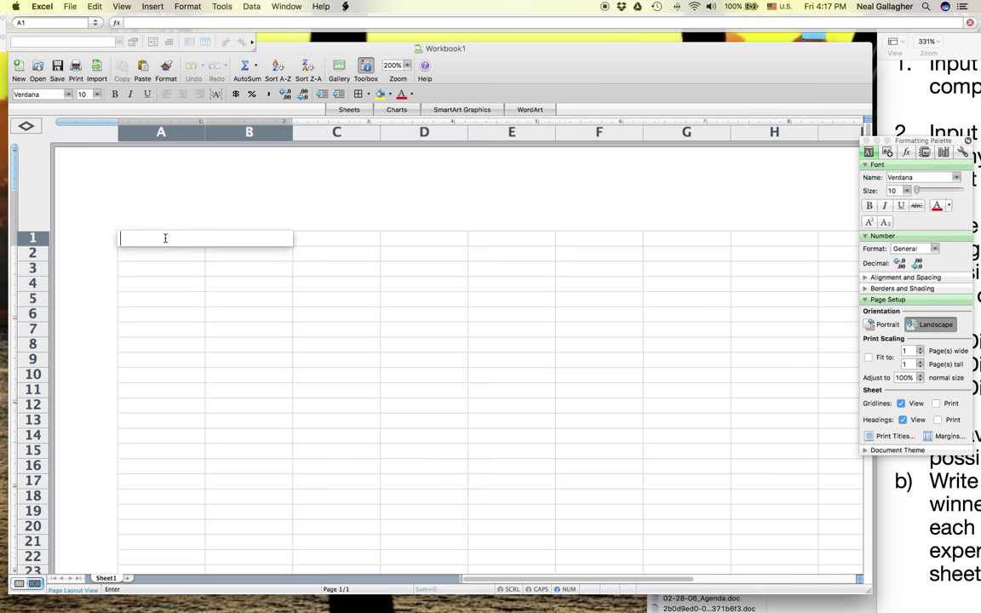
type("Red Dic")
key("BackSpace")
type("e")
left_click_drag(969, 53, 626, 34)
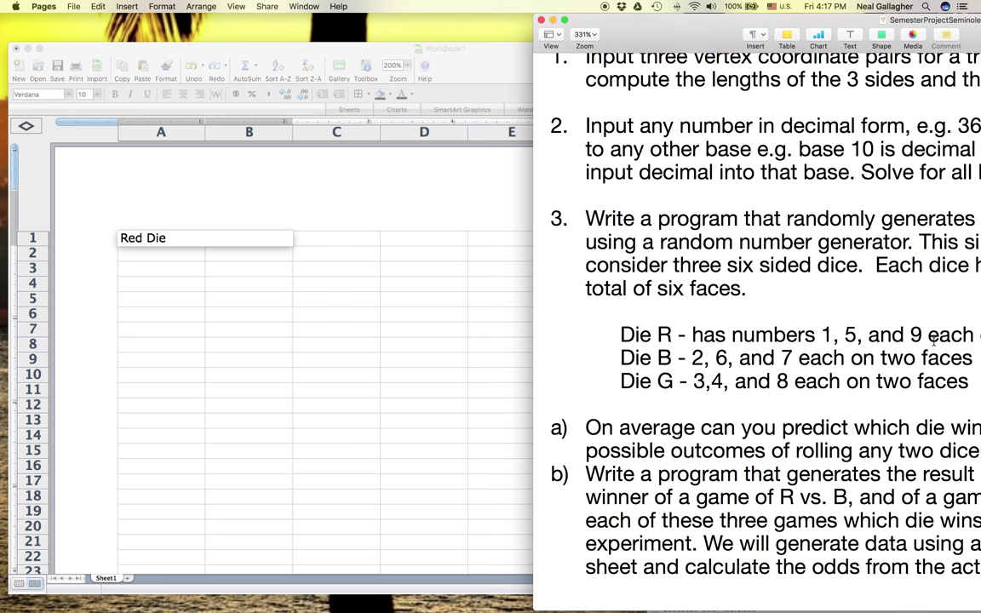
left_click_drag(601, 29, 980, 37)
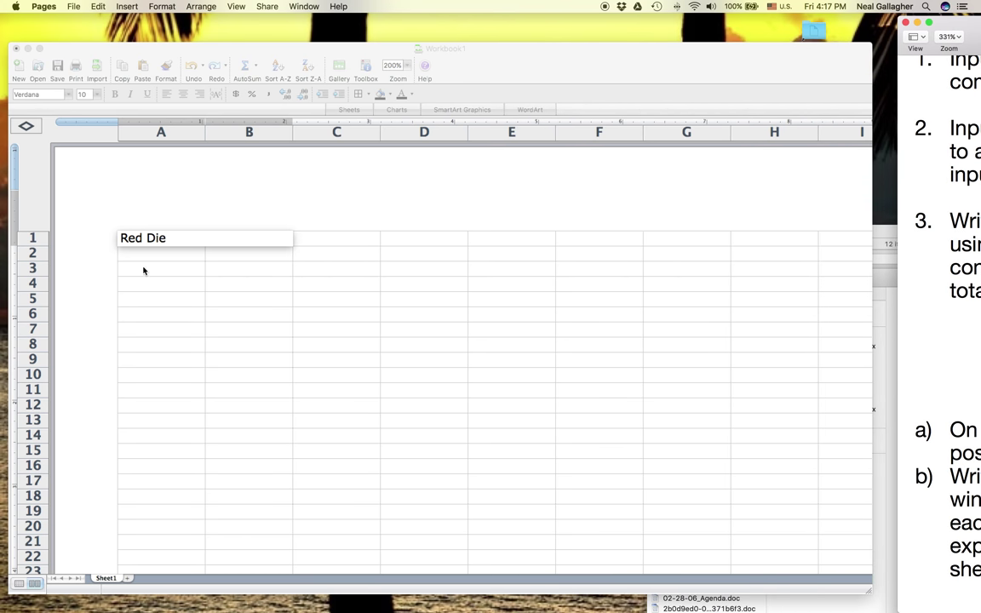
Change the A1 heading to 'Red Die 1,5,9', then begin a quoted entry in A2.
left_click(182, 239)
type("Red Die 1,")
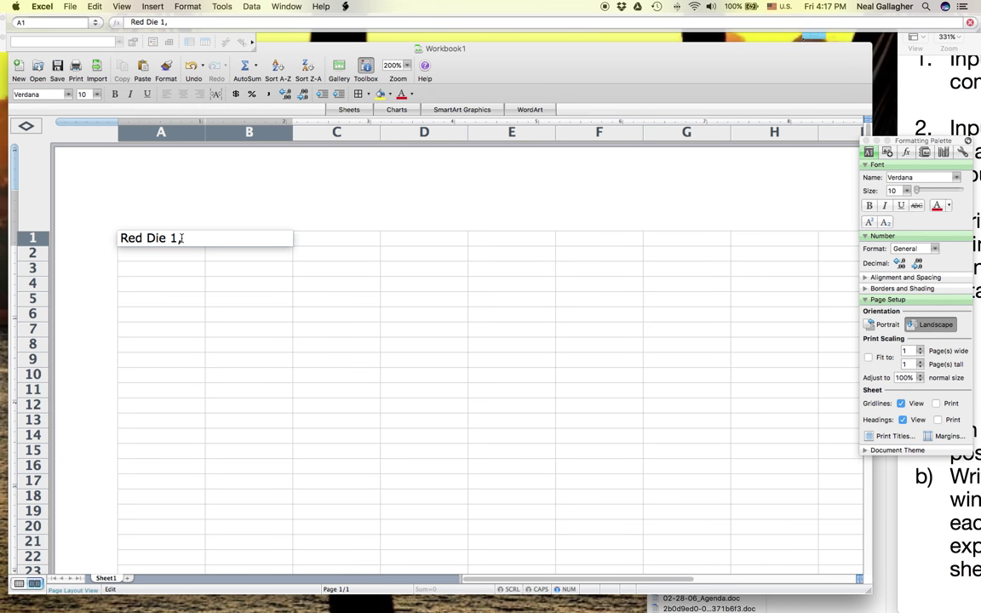
type("5,9")
left_click(196, 255)
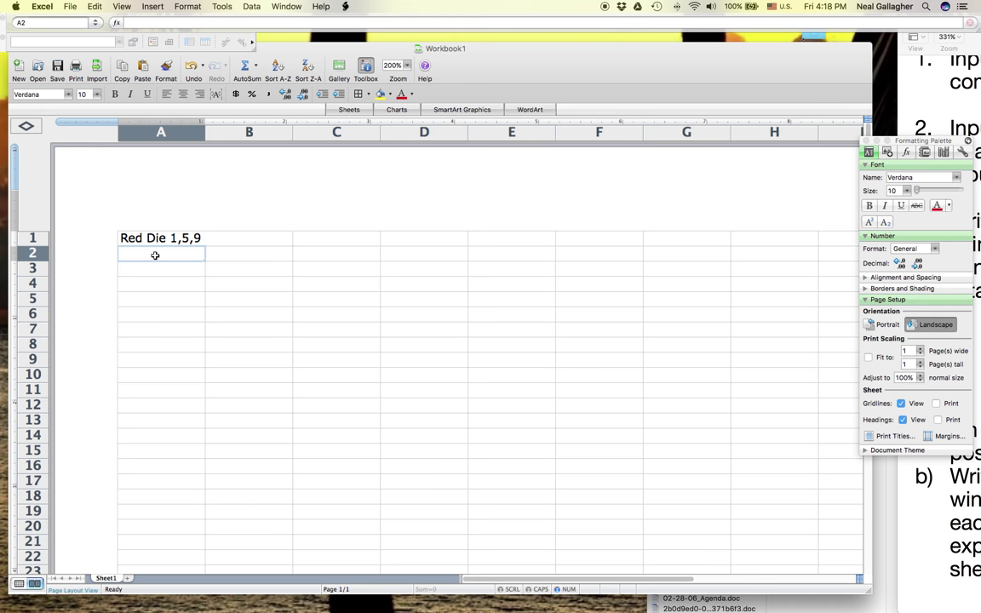
type("=")
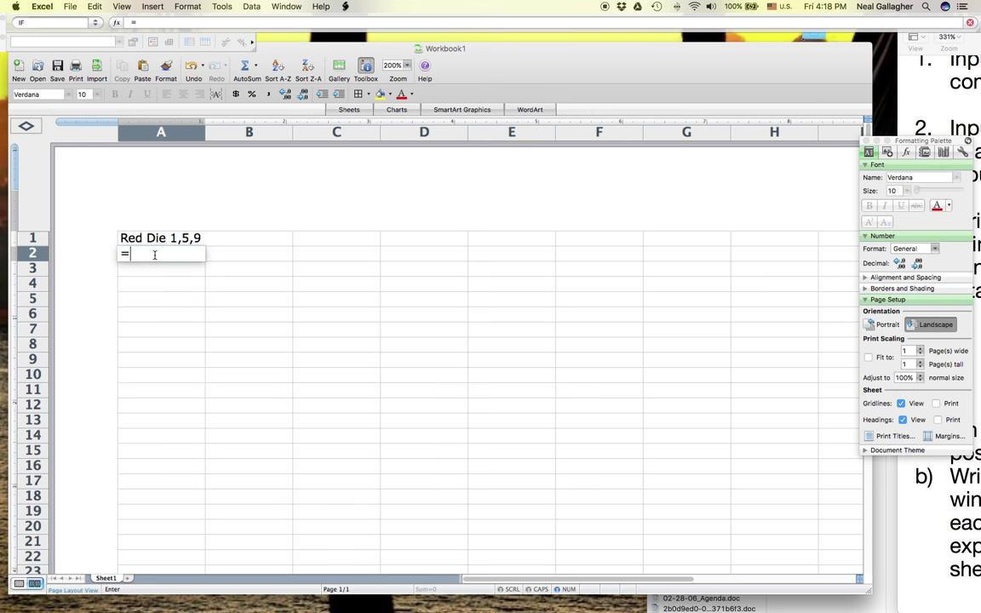
type("\"=")
Complete A2's text entry as =int(rand()) and commit it.
type("int(rand())")
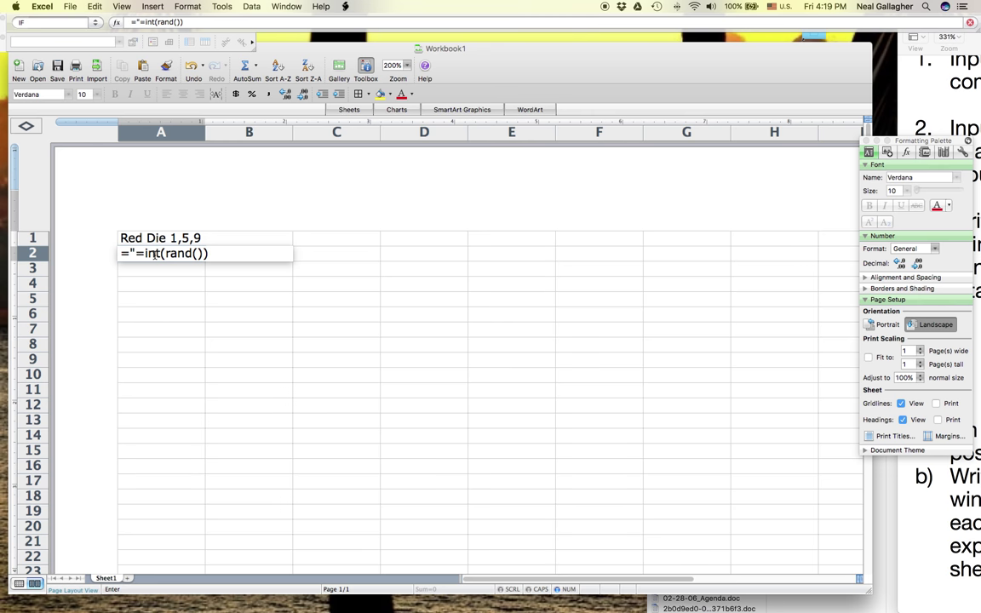
type("\"")
key("Return")
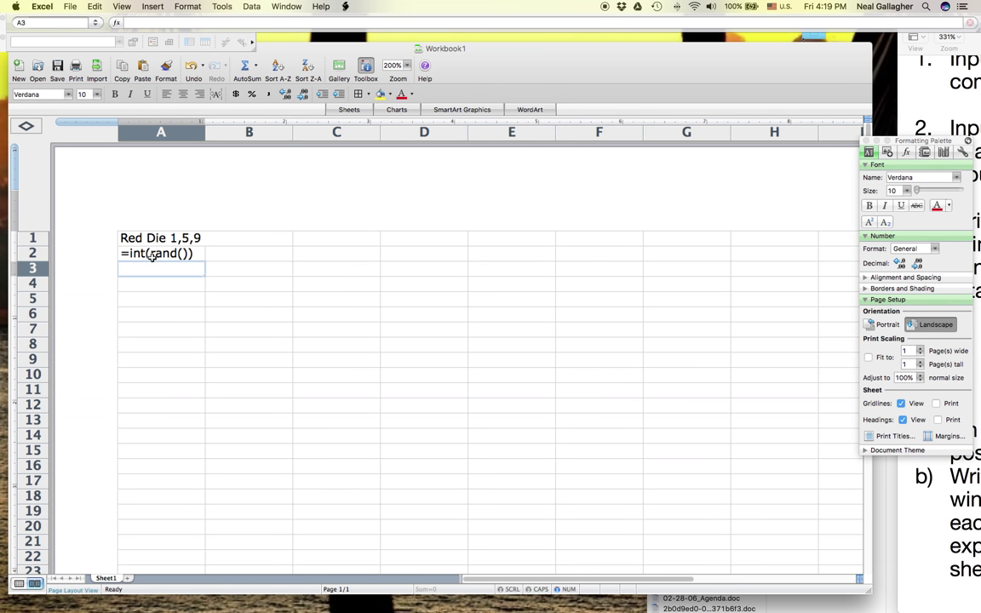
Insert 3* so A2 reads =int(3*rand()), and widen column A slightly.
left_click(150, 255)
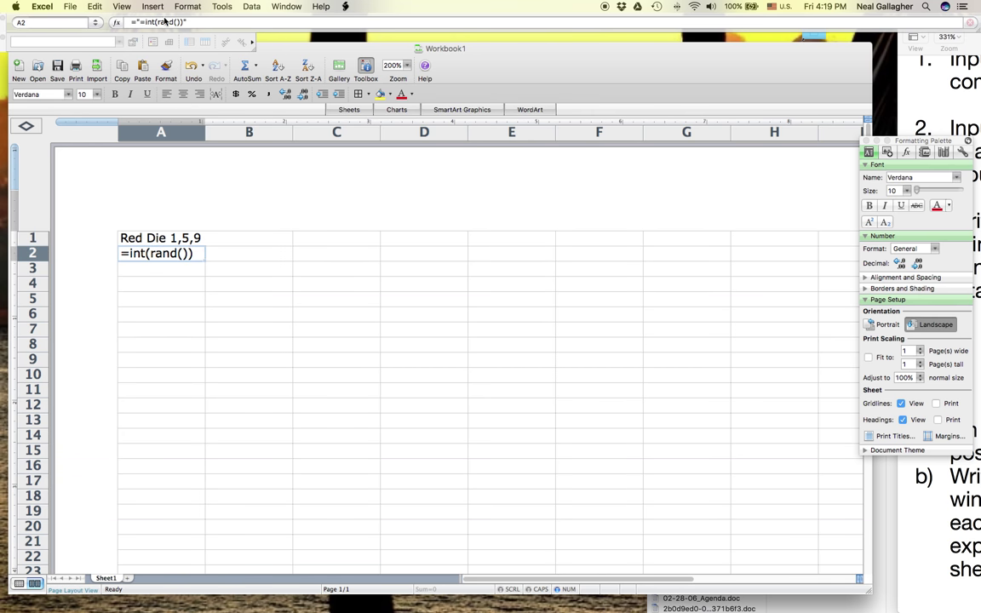
double_click(149, 252)
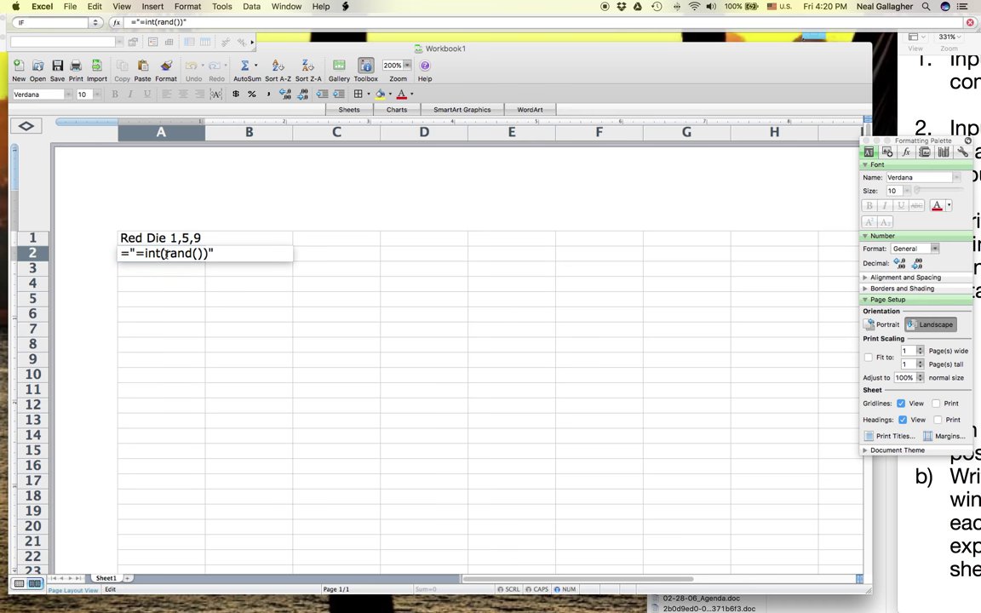
type("3")
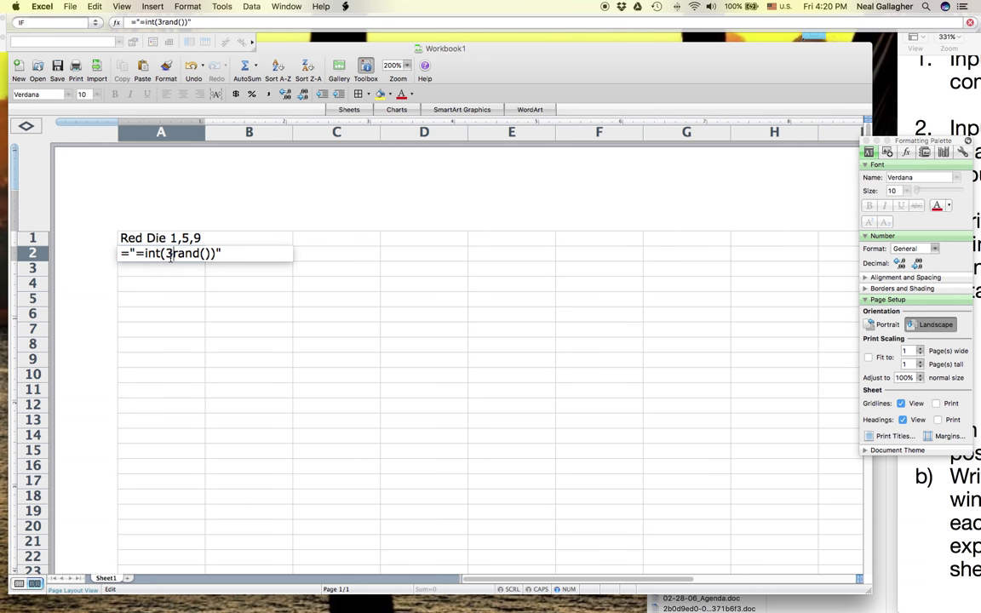
type("*")
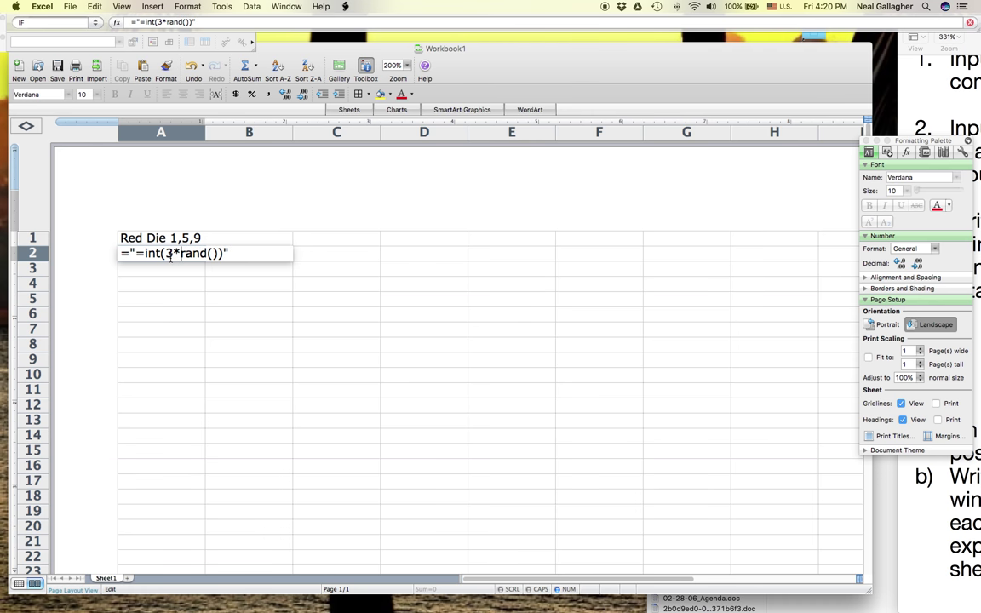
key("Return")
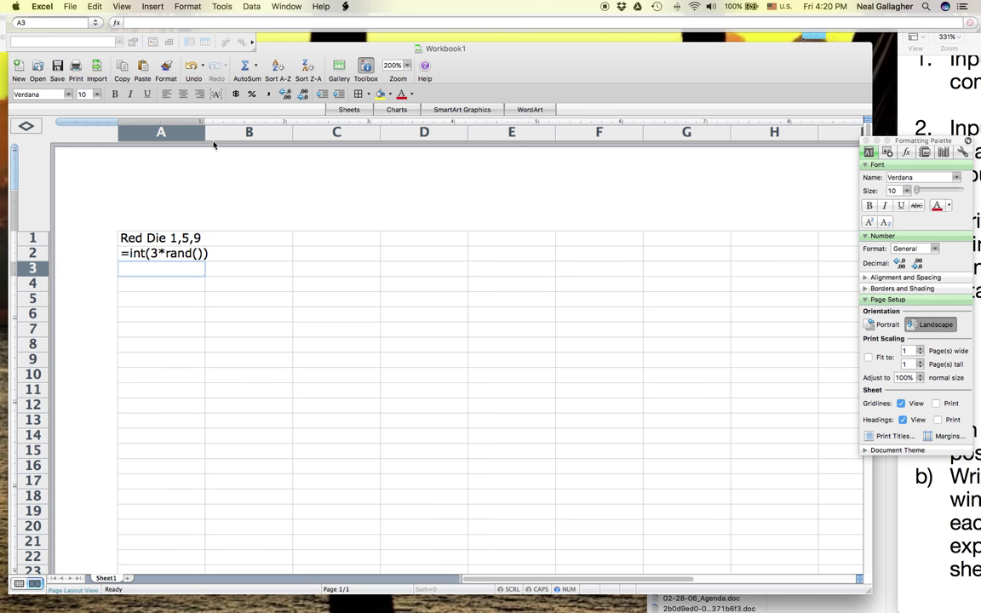
left_click_drag(207, 133, 214, 134)
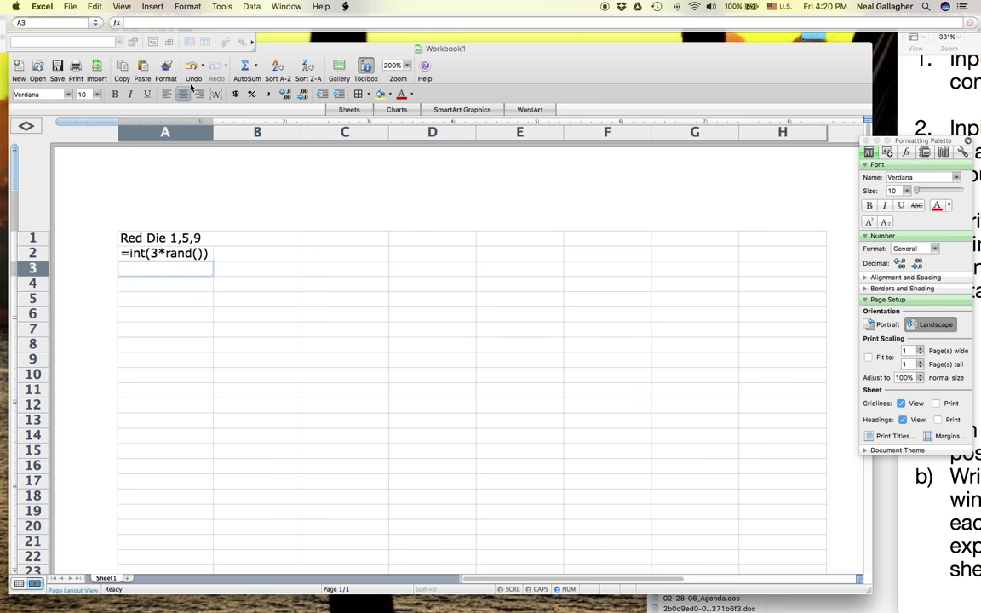
Select the int(3*rand()) text in A2, undo an accidental A3 reference, and recommit A2.
left_click(174, 253)
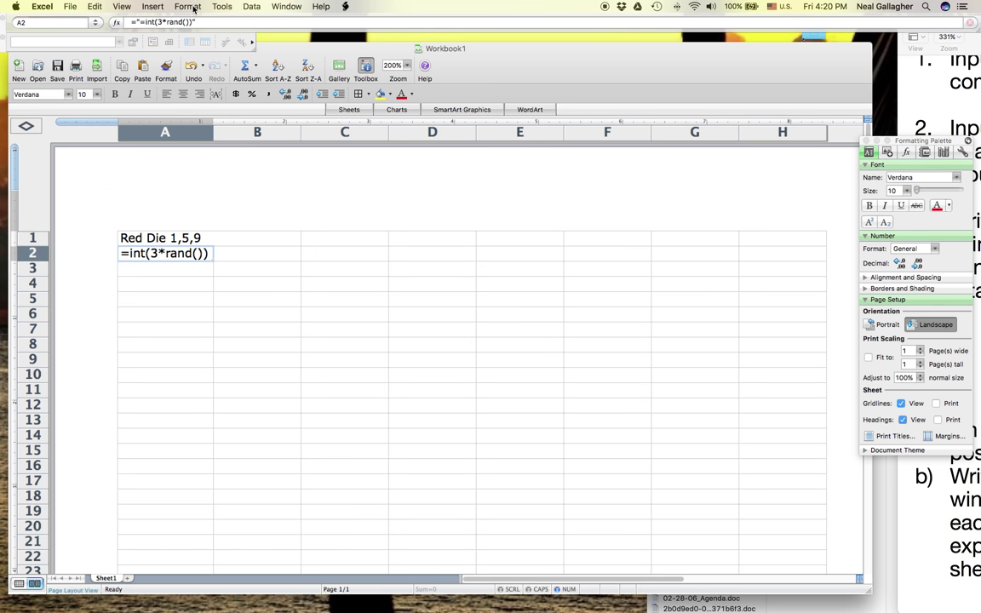
left_click_drag(193, 23, 141, 23)
key("super+c")
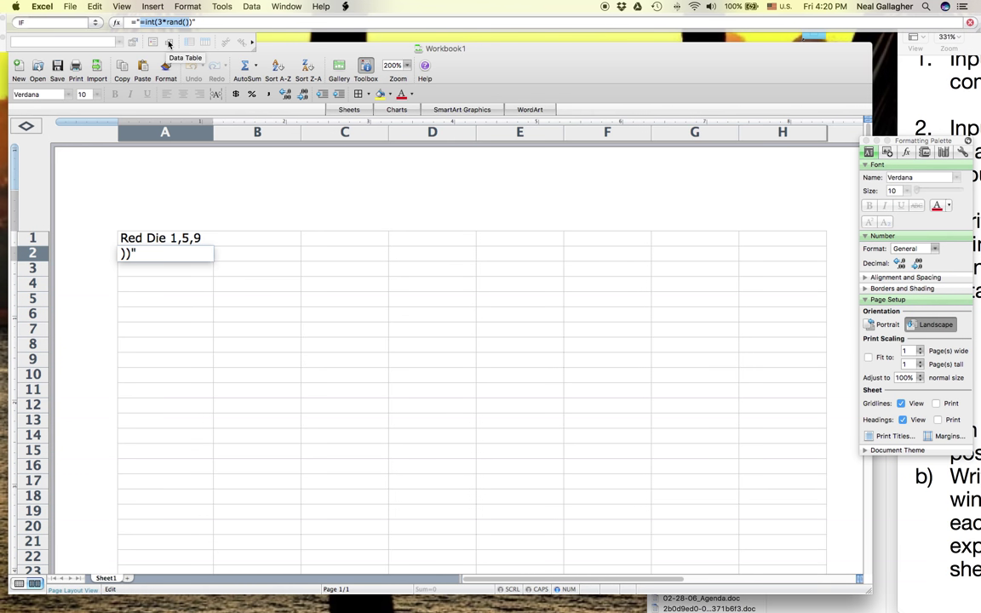
left_click(178, 267)
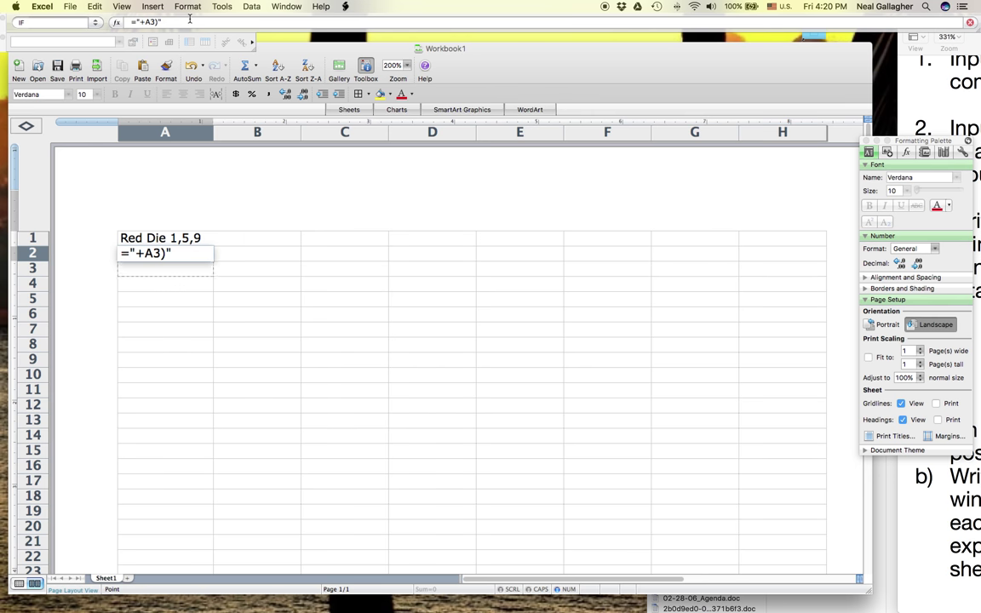
left_click(96, 8)
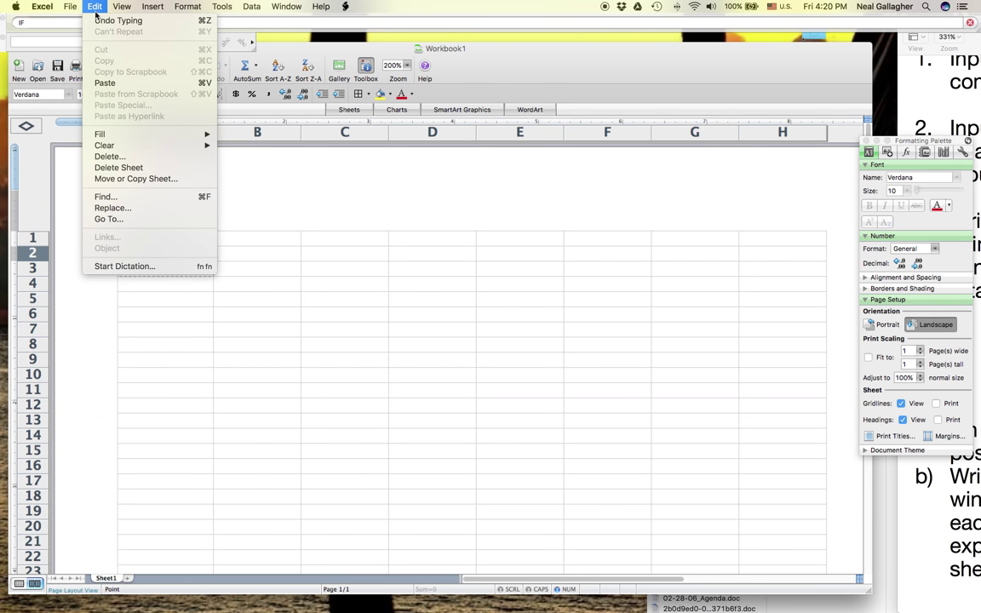
left_click(115, 21)
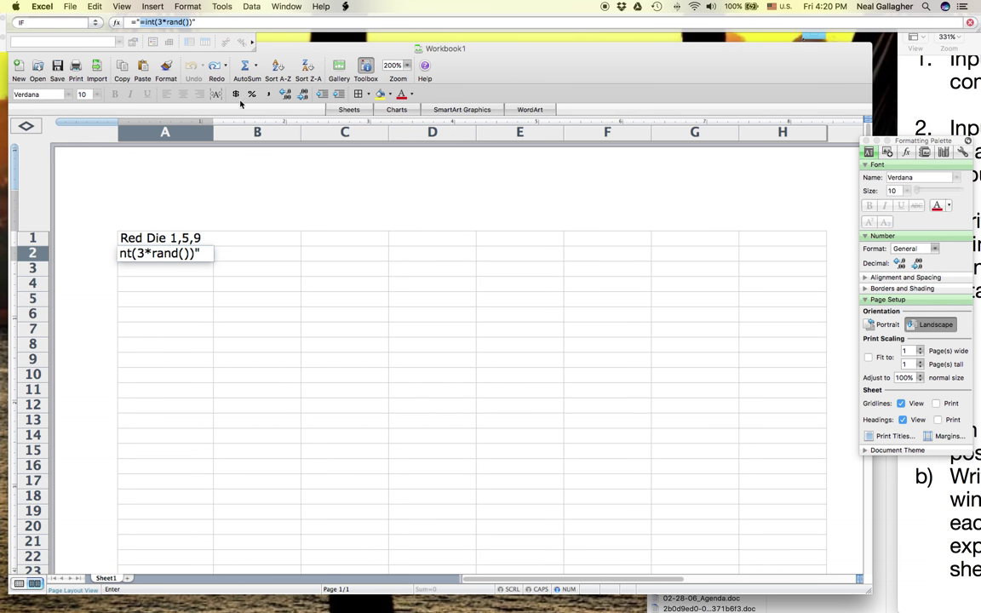
left_click(211, 22)
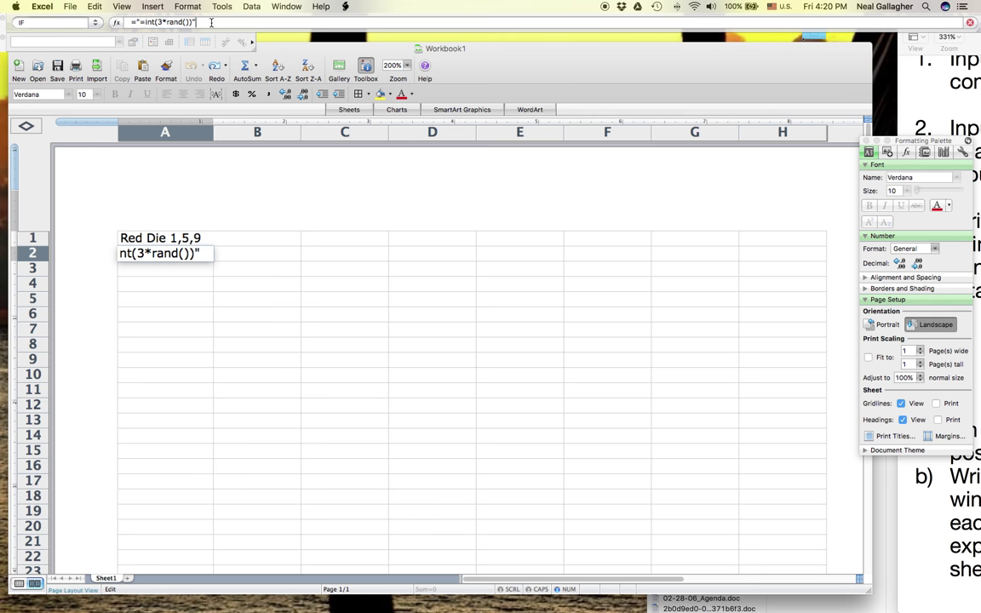
key("Return")
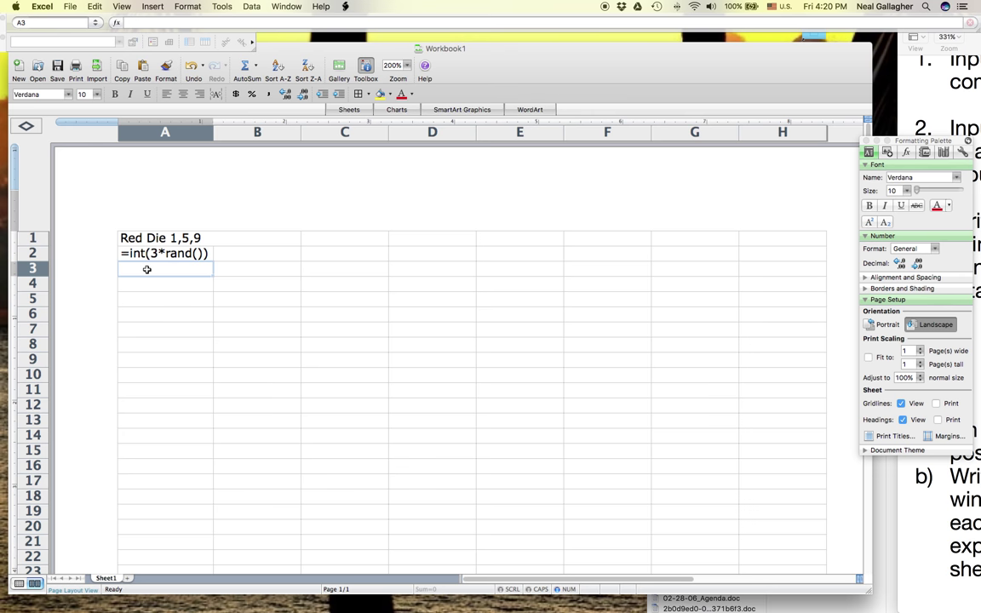
Paste the formula into A3 and enter it, accepting Excel's parenthesis correction so it shows 0.
key("super+v")
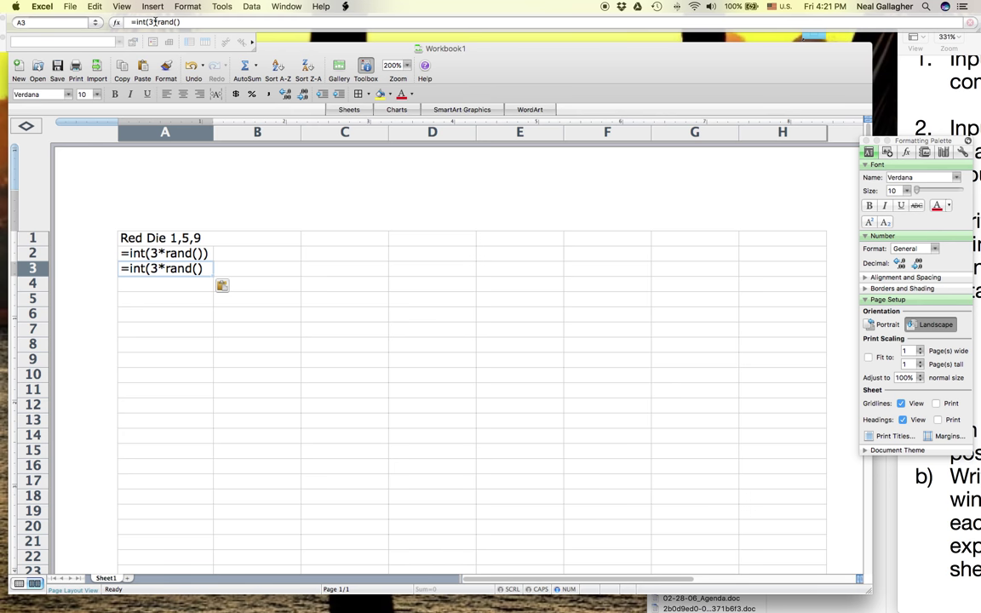
left_click(170, 255)
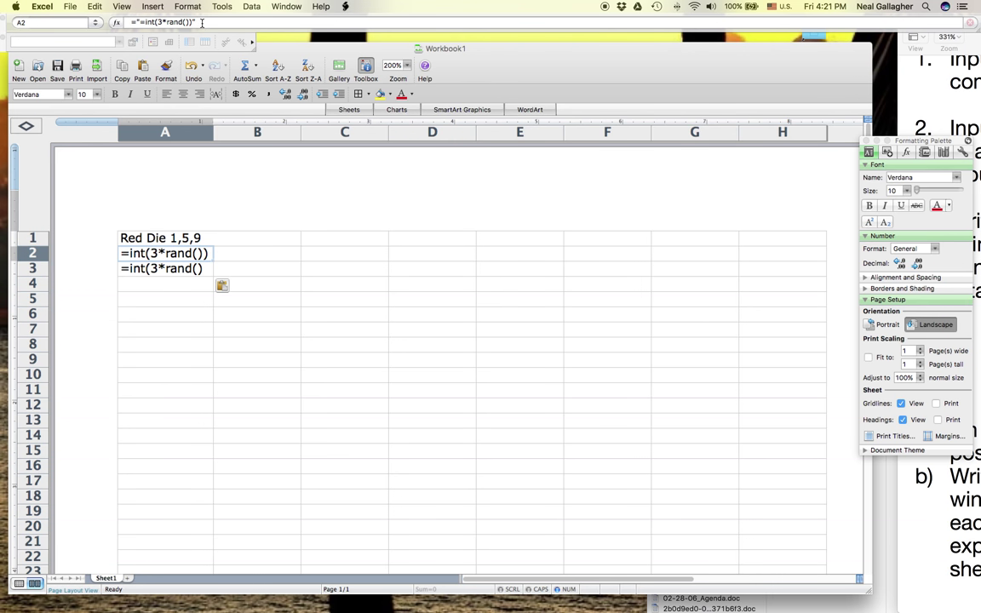
left_click(170, 269)
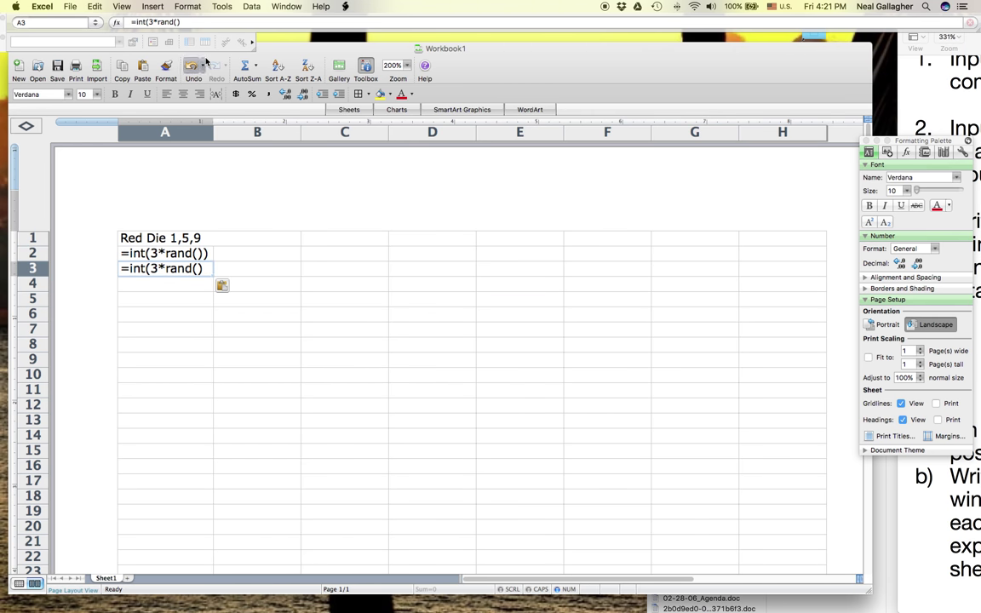
left_click(195, 23)
key("Return")
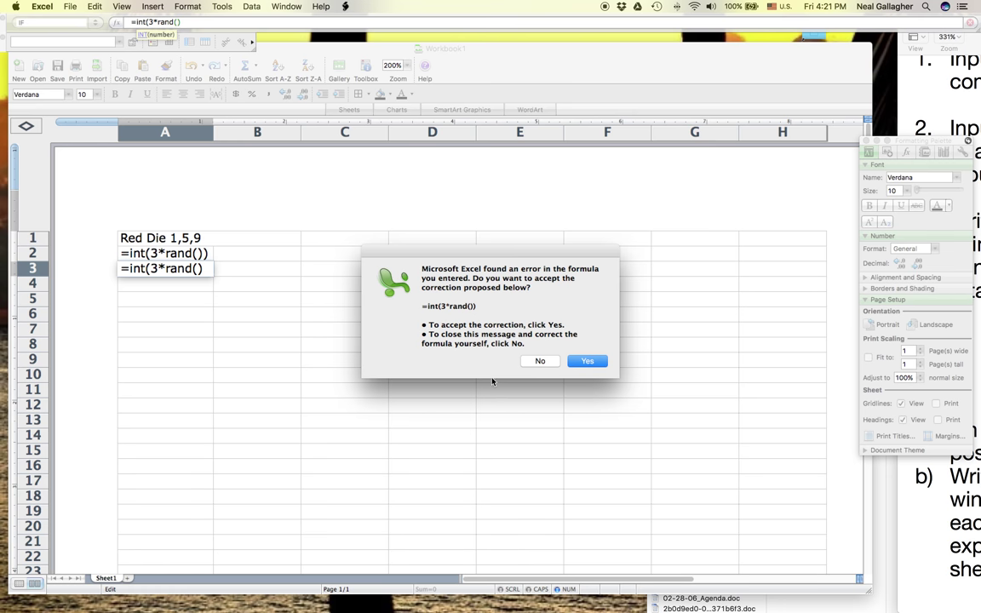
left_click(588, 361)
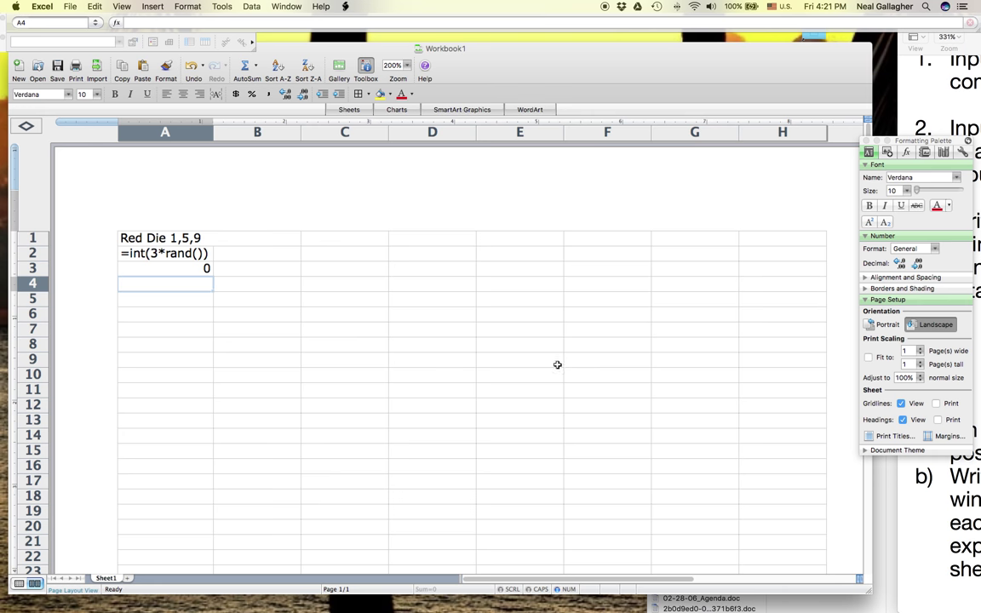
Fill A3's =INT(3*RAND()) formula down through A12 and widen column B.
left_click(187, 270)
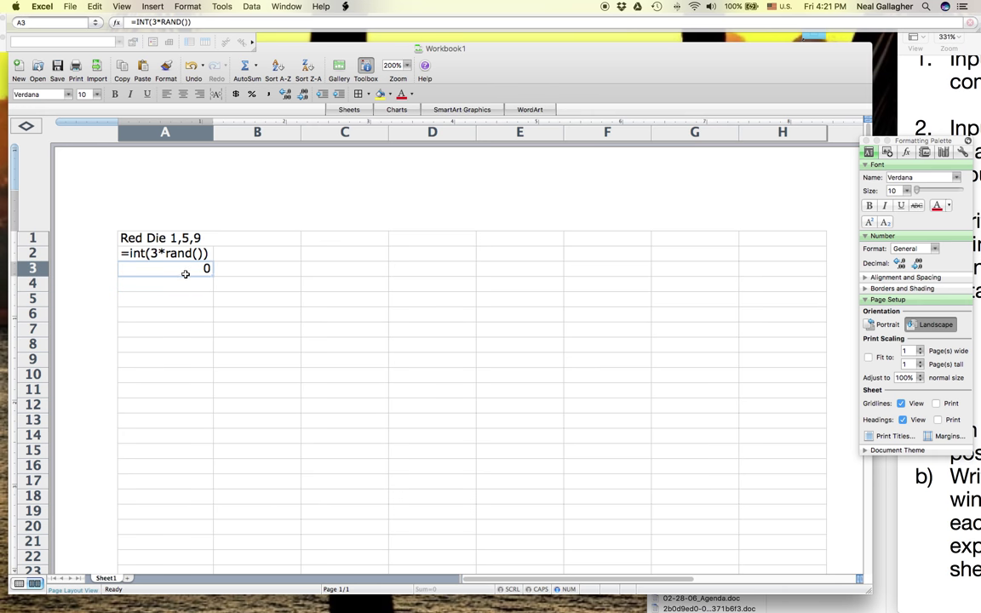
left_click_drag(211, 273, 214, 368)
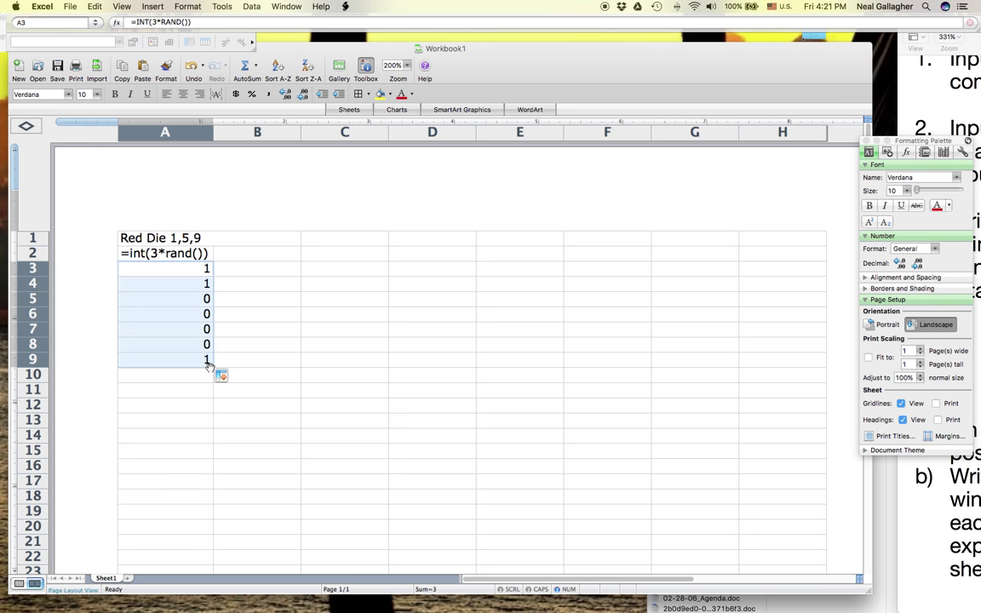
left_click_drag(214, 366, 209, 419)
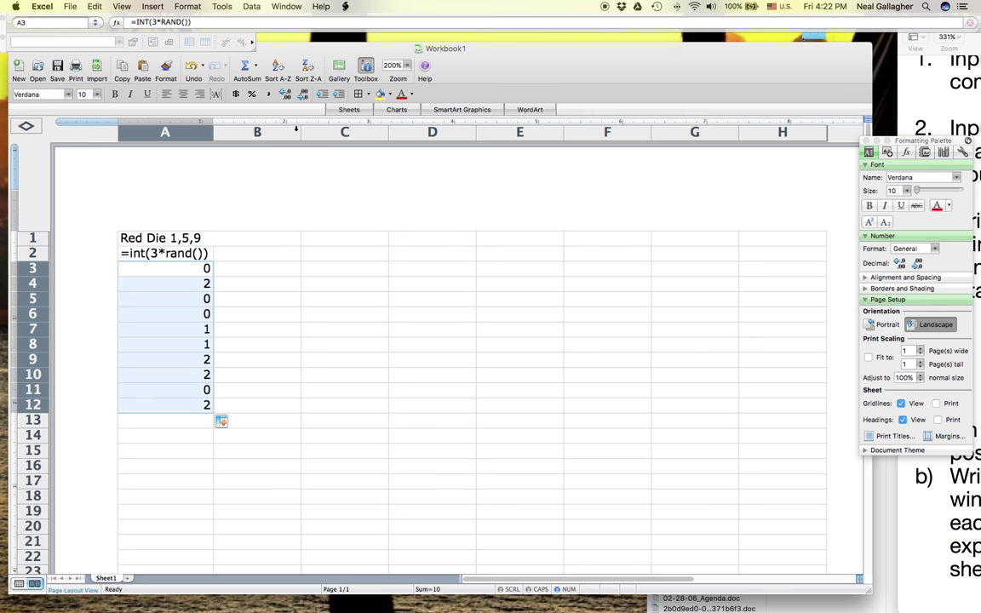
left_click_drag(300, 132, 332, 134)
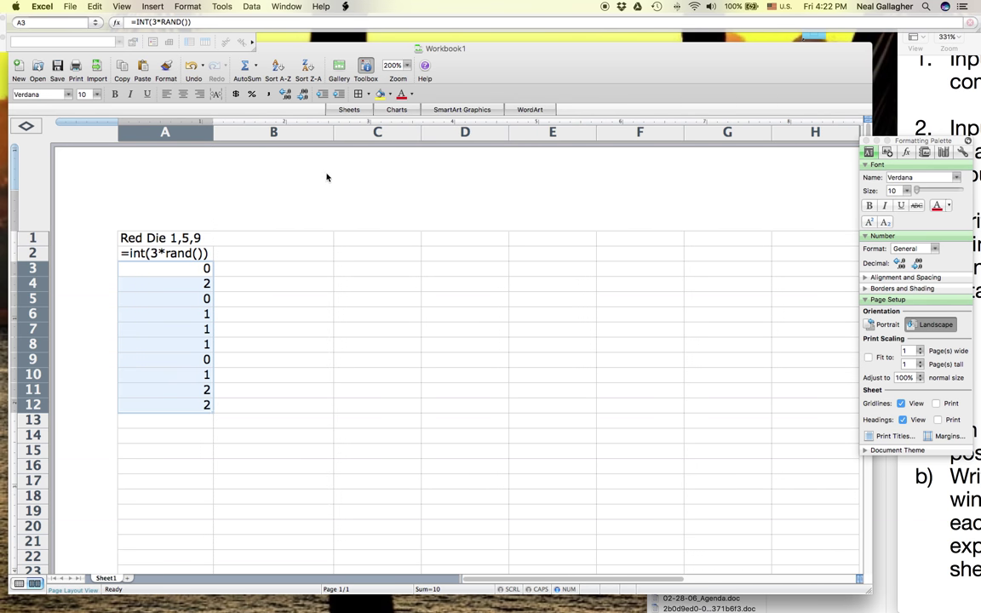
Begin B2's quoted entry as ="=if(A2<1, testing cell A2.
left_click(246, 253)
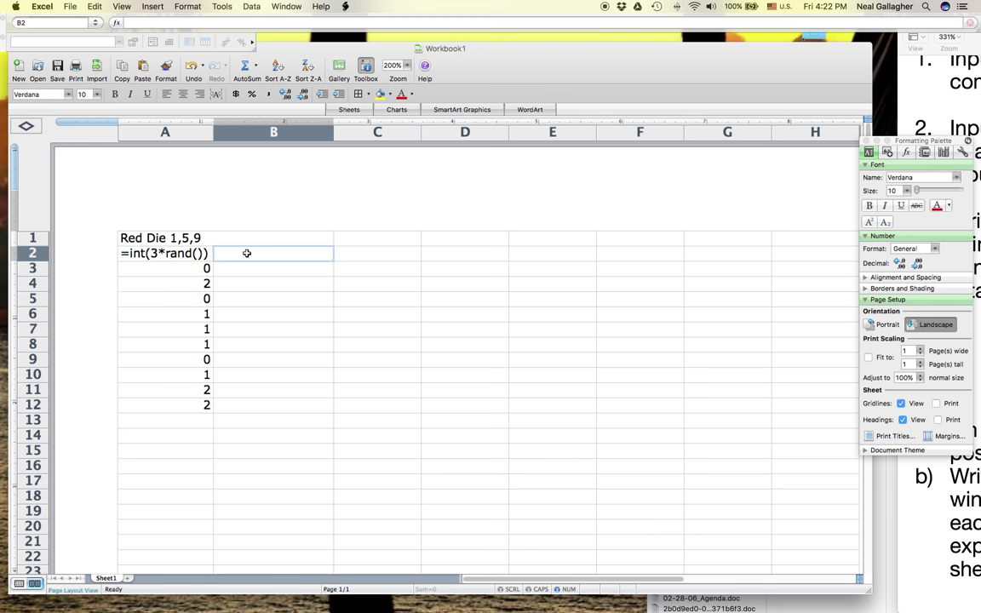
type("=")
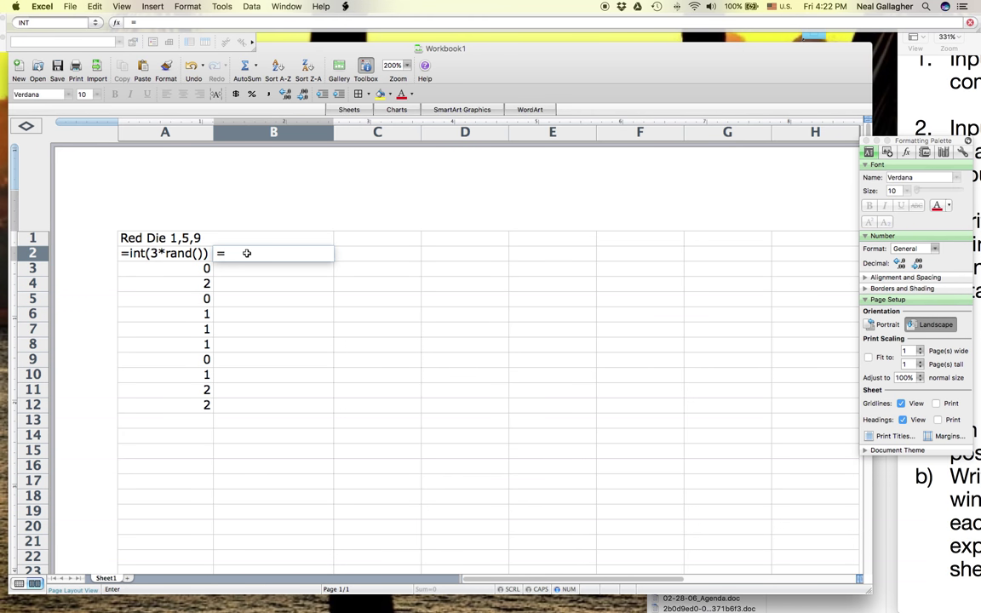
type("\"=if(")
left_click(169, 255)
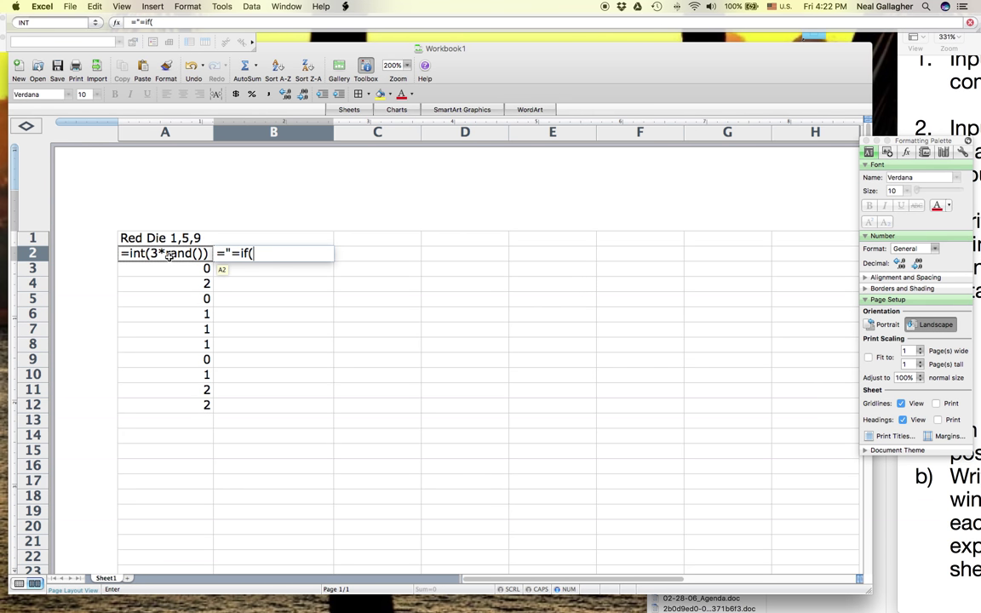
left_click(226, 269)
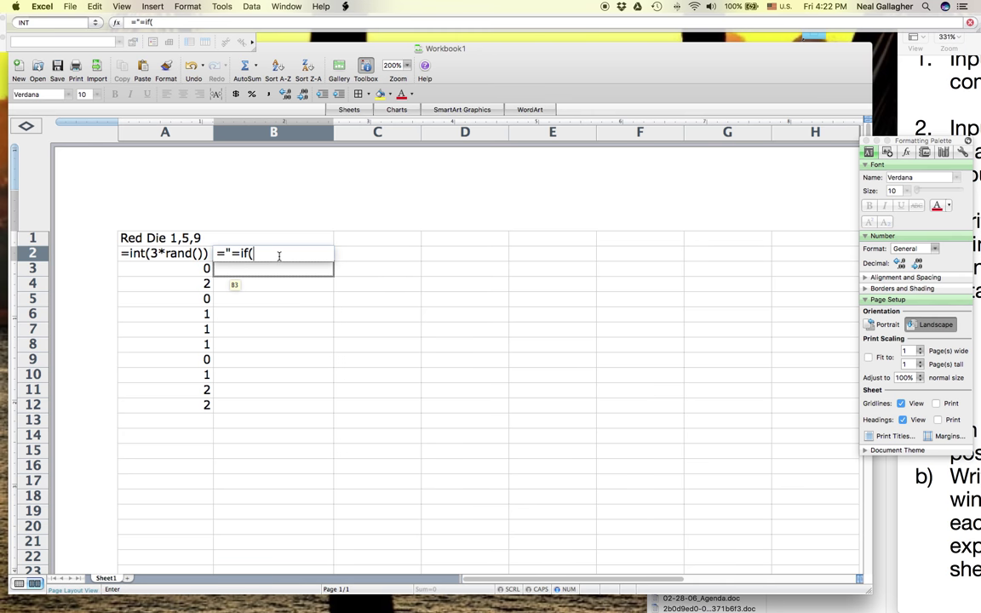
type("a")
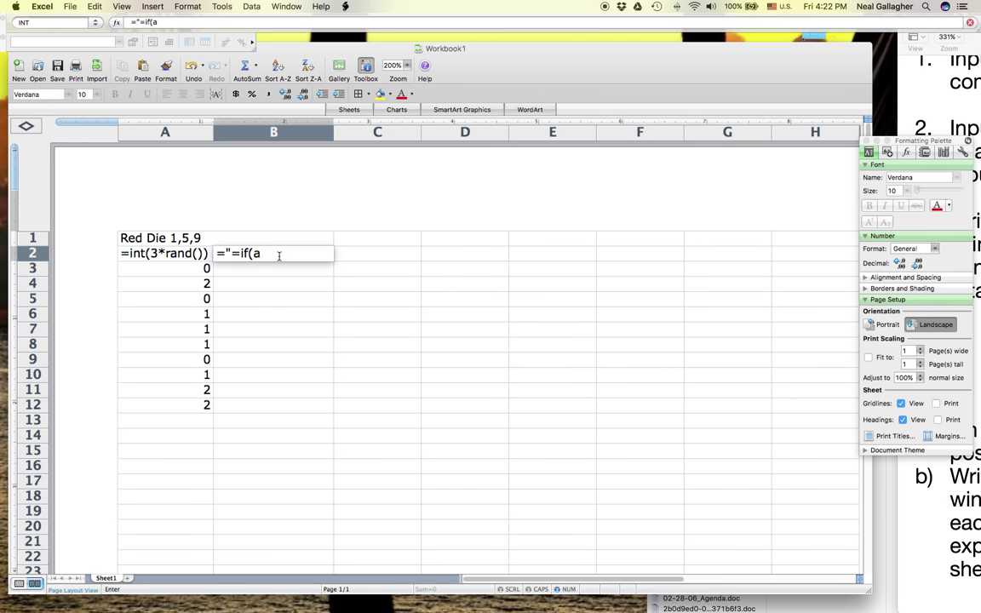
key("BackSpace")
type("A2")
type("<1,")
Move the Pages assignment window over the sheet and back to the right.
left_click(975, 41)
left_click_drag(975, 41, 590, 41)
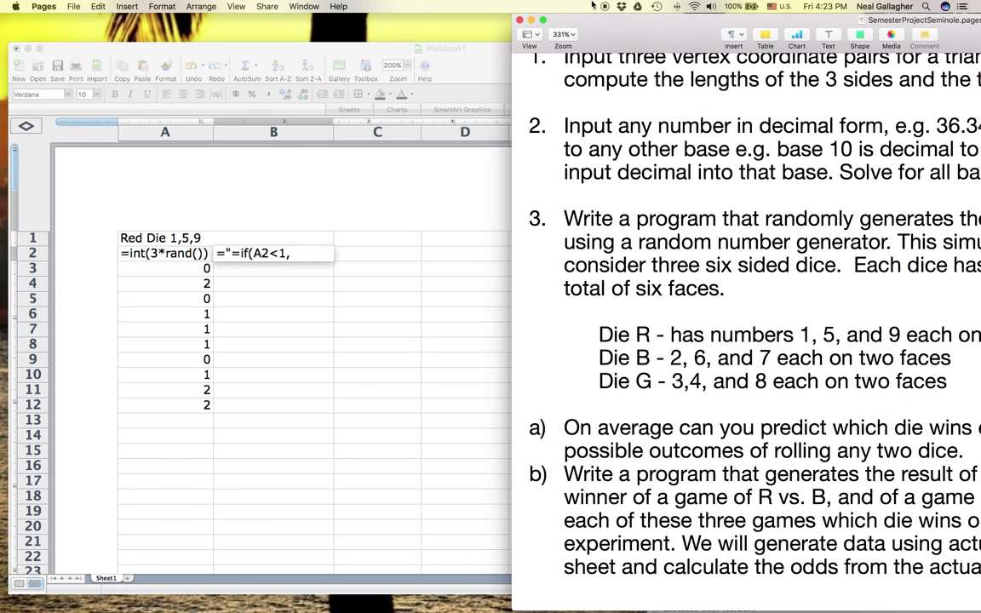
left_click_drag(570, 30, 834, 31)
left_click(263, 228)
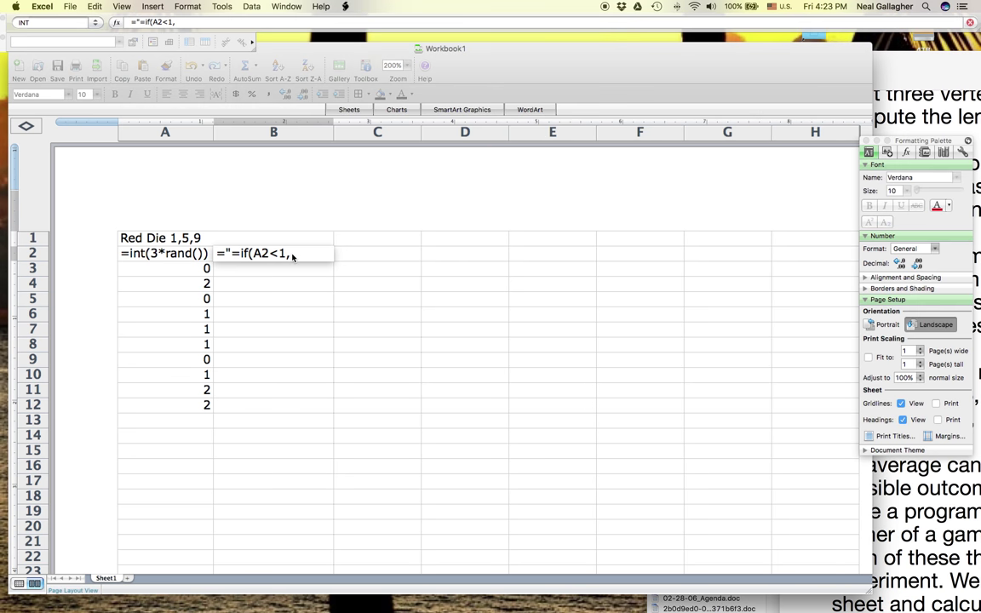
Add 1, to B2's partial IF entry, then bring the Pages assignment forward again.
left_click(291, 253)
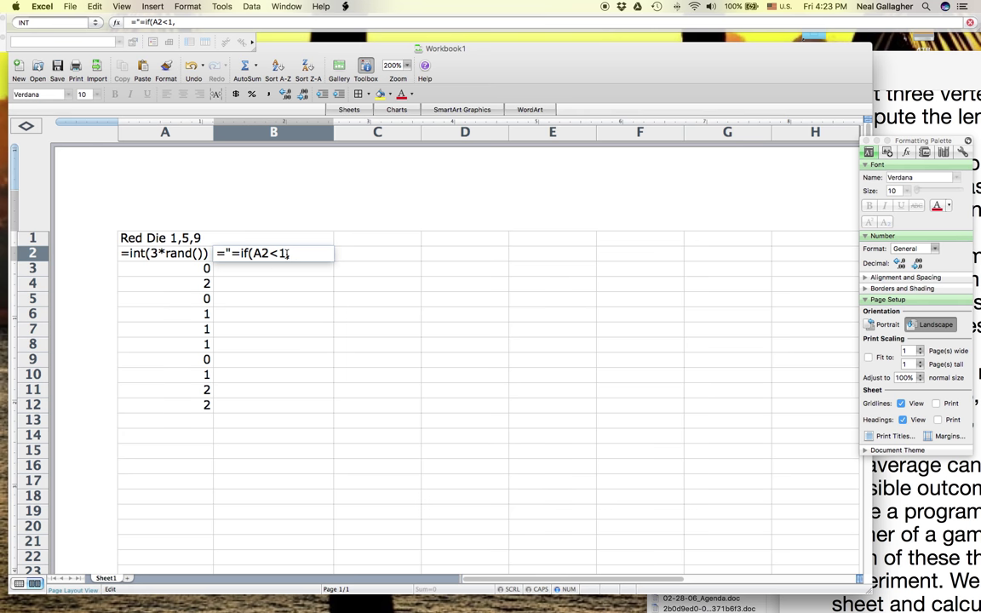
type("1,")
key("Down")
key("Up")
key("Right")
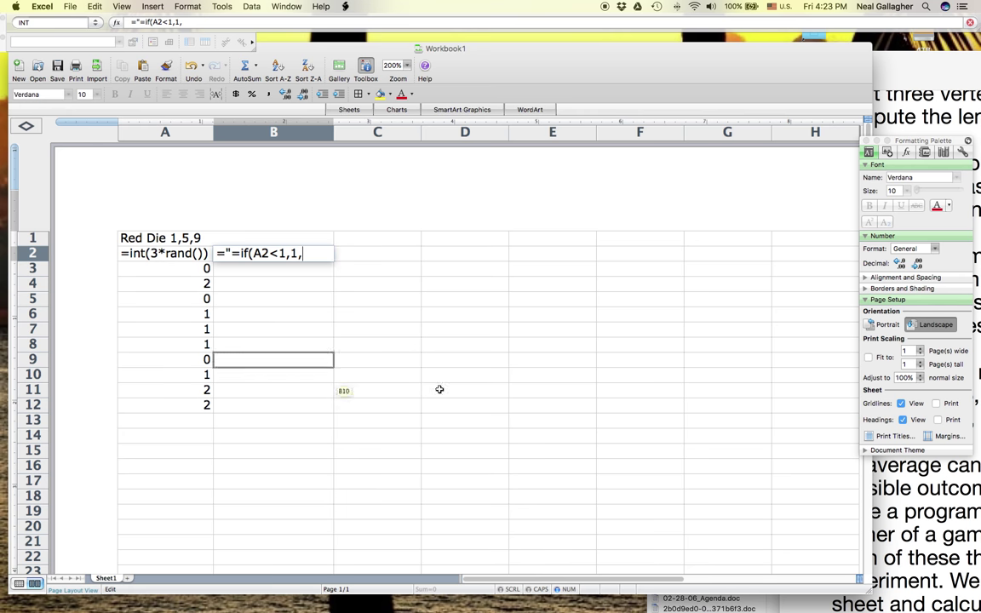
left_click_drag(877, 46, 658, 37)
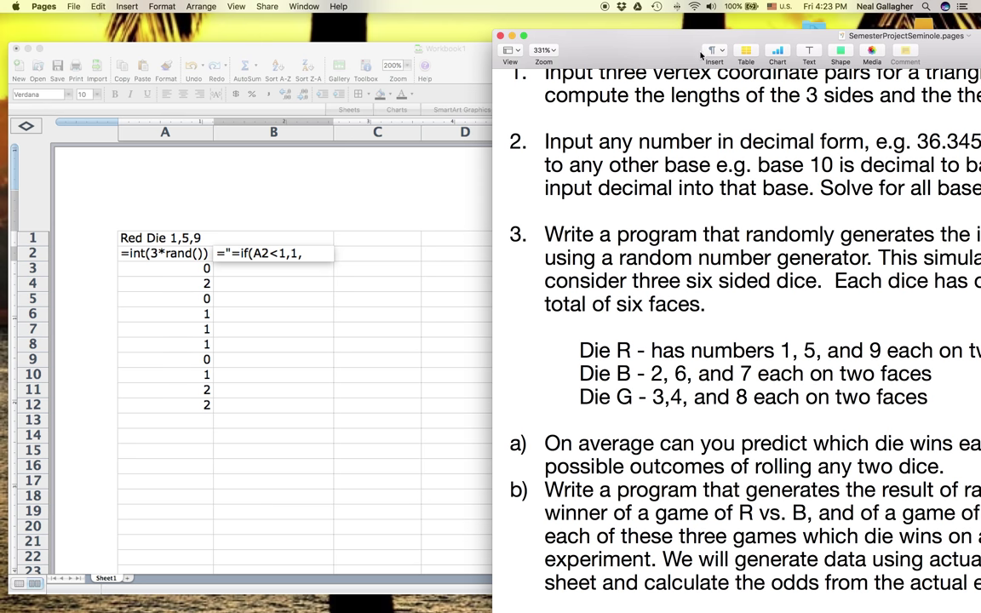
Slide the Pages window right and resume editing B2's partial IF entry in Excel.
left_click_drag(565, 44, 797, 44)
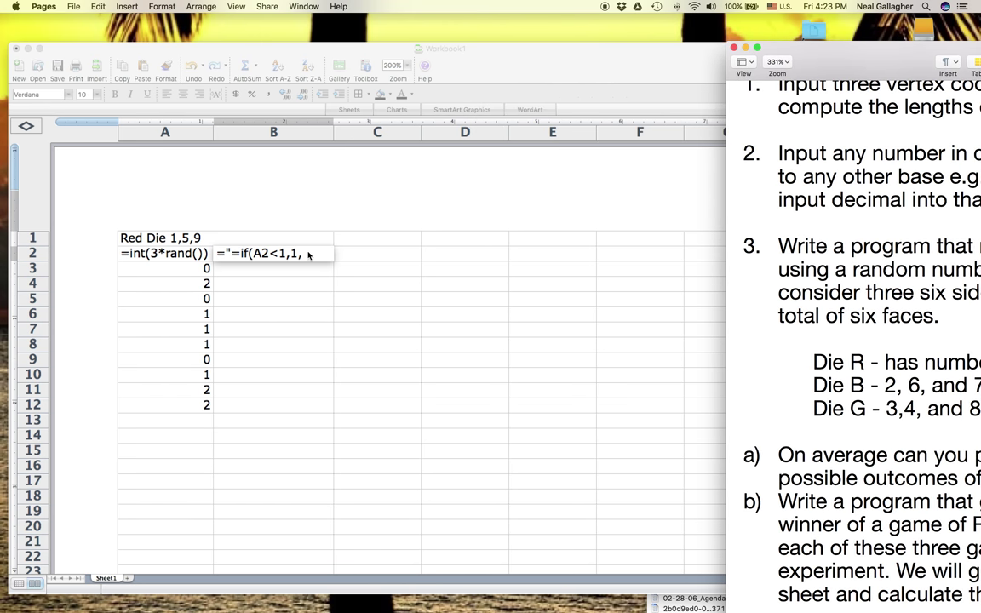
left_click(309, 253)
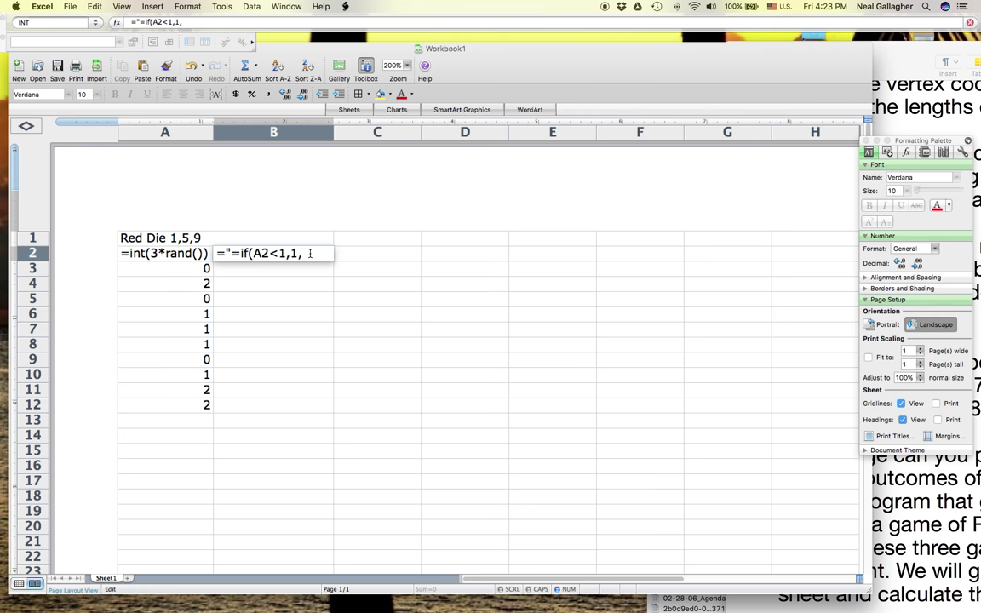
Change the lowercase if in B2's formula to uppercase IF.
type("if")
key("BackSpace")
key("BackSpace")
type("IF")
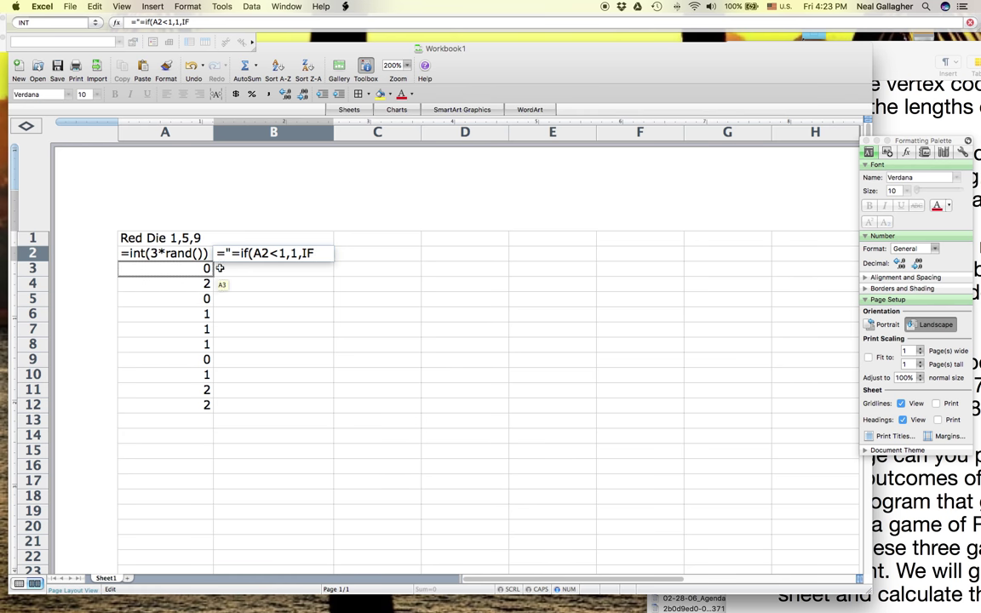
left_click(248, 253)
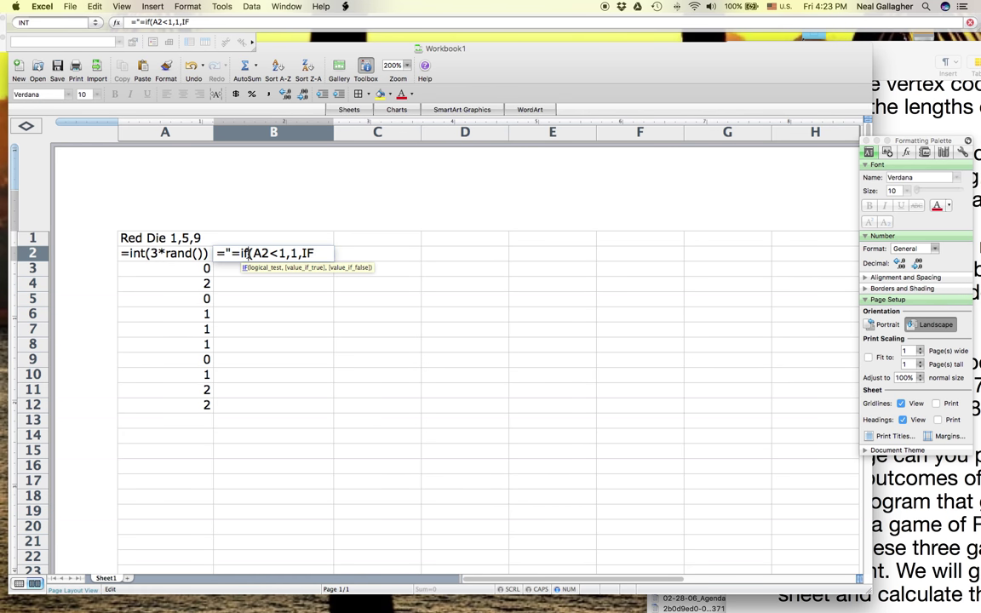
key("BackSpace")
key("BackSpace")
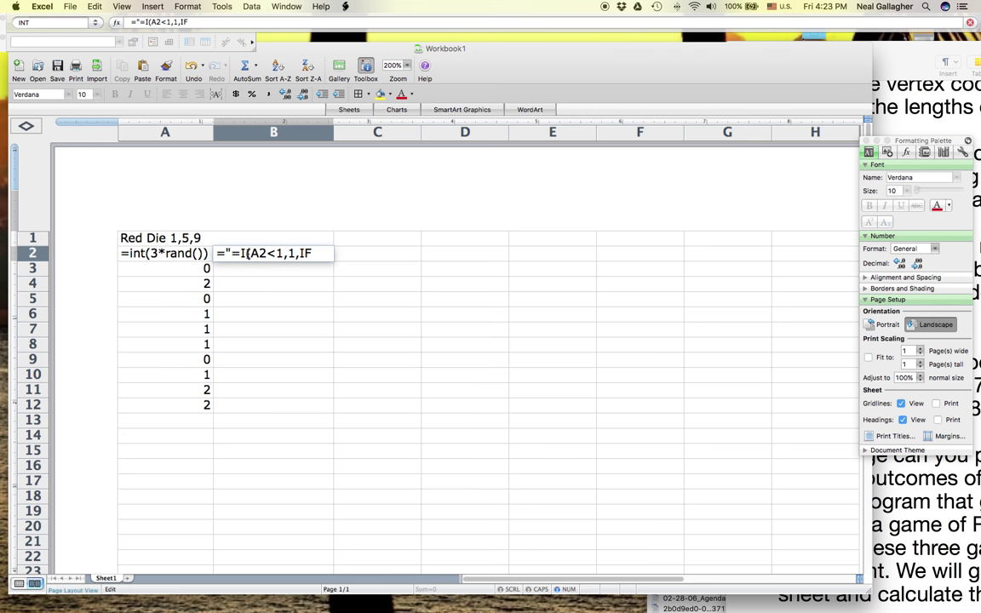
type("IF")
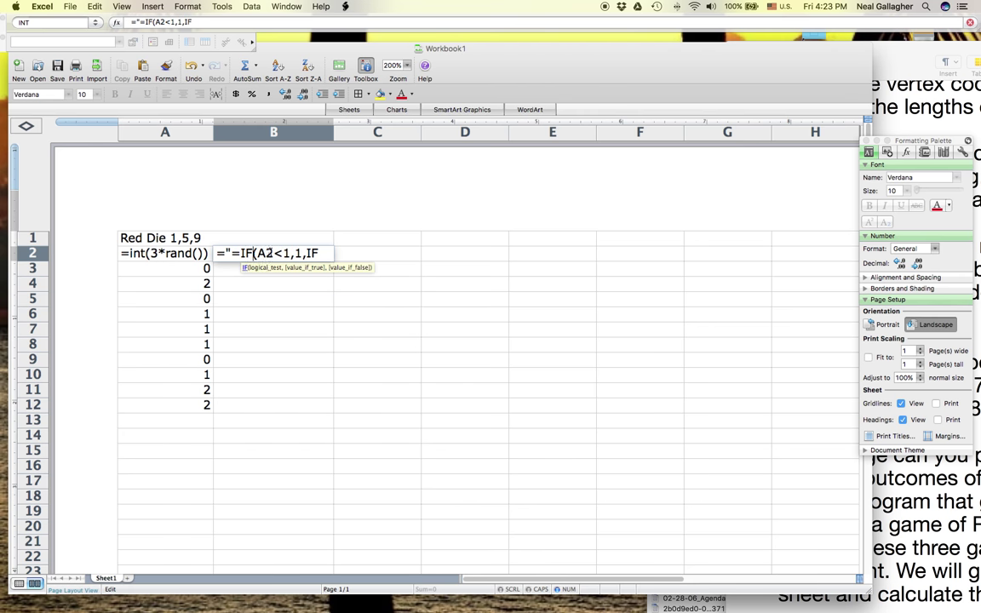
Append IF(A2<2,5,9)) to B2's formula and enter it, opening Excel's correction prompt.
left_click(319, 252)
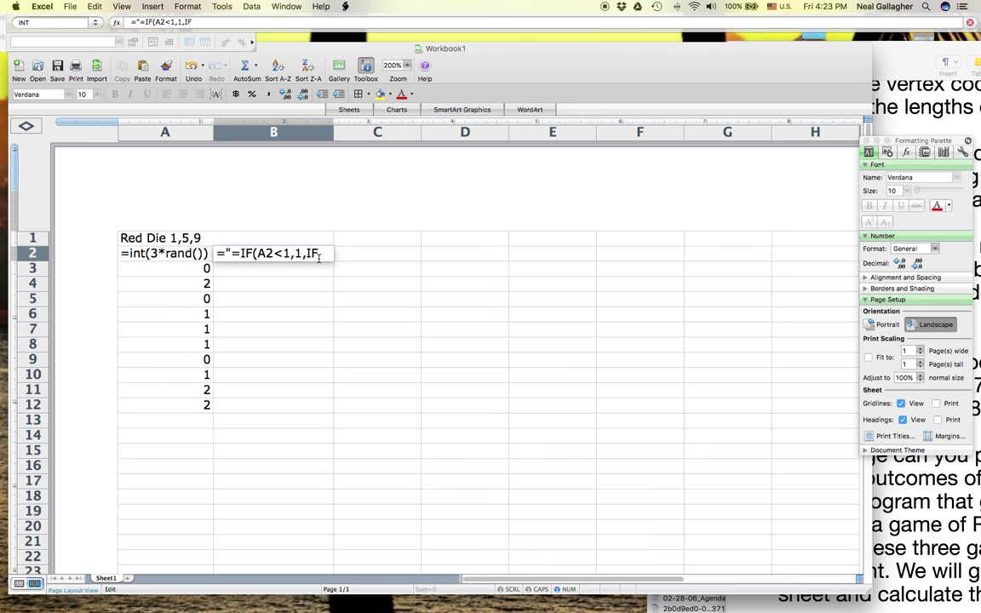
type("(A2")
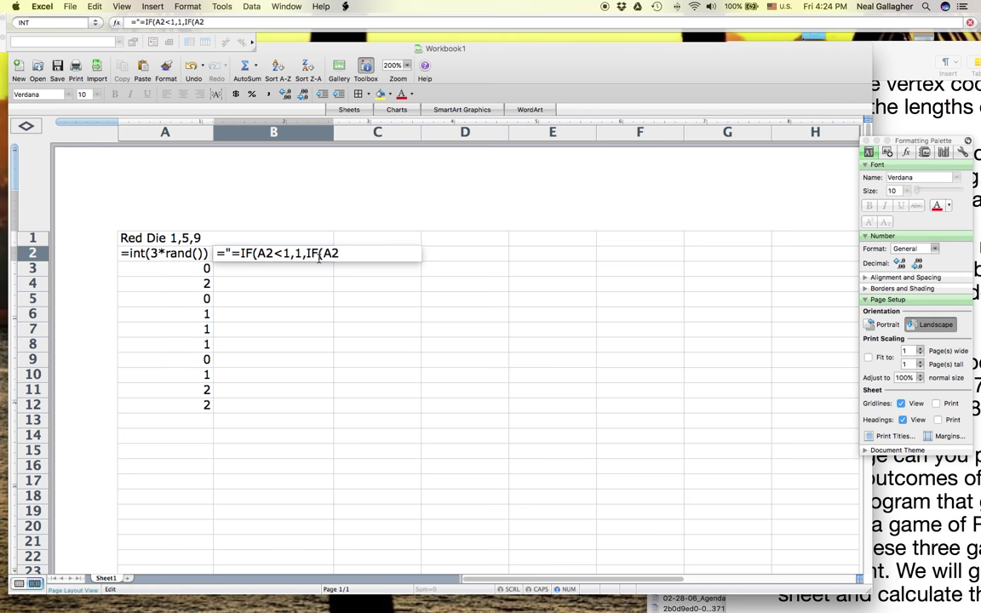
type("<@")
key("BackSpace")
type("2")
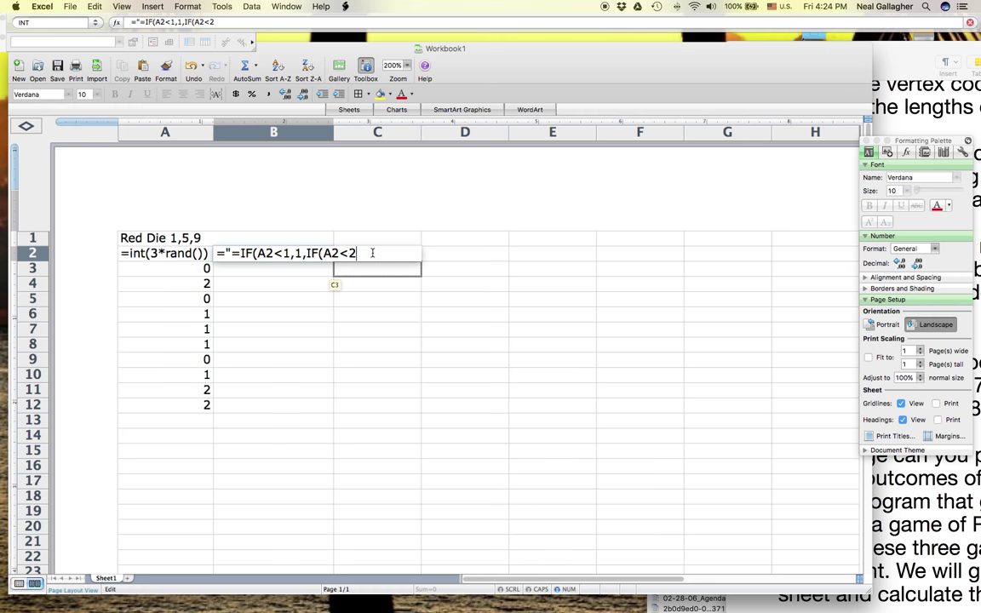
type(",5")
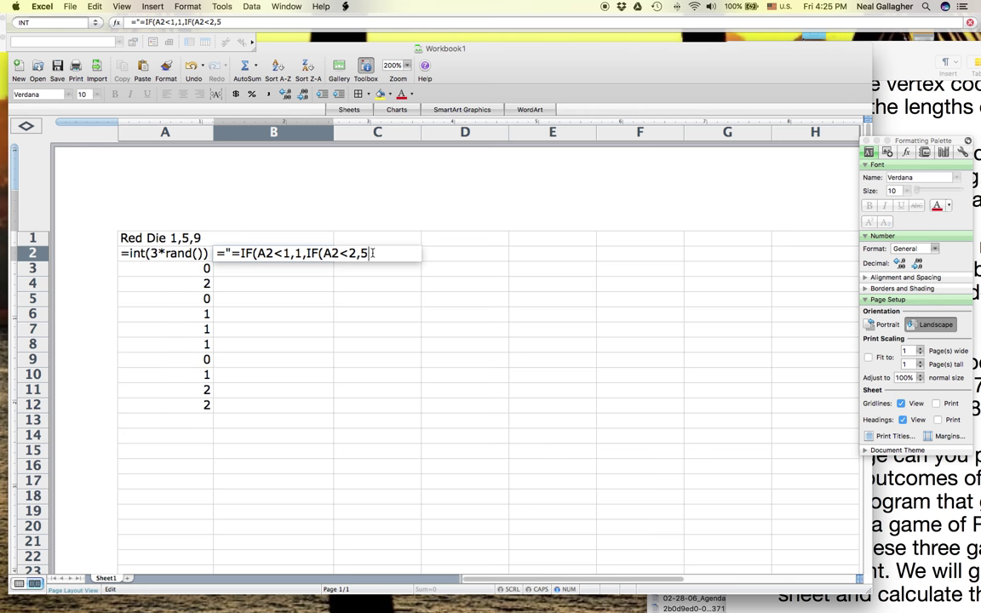
type(",9")
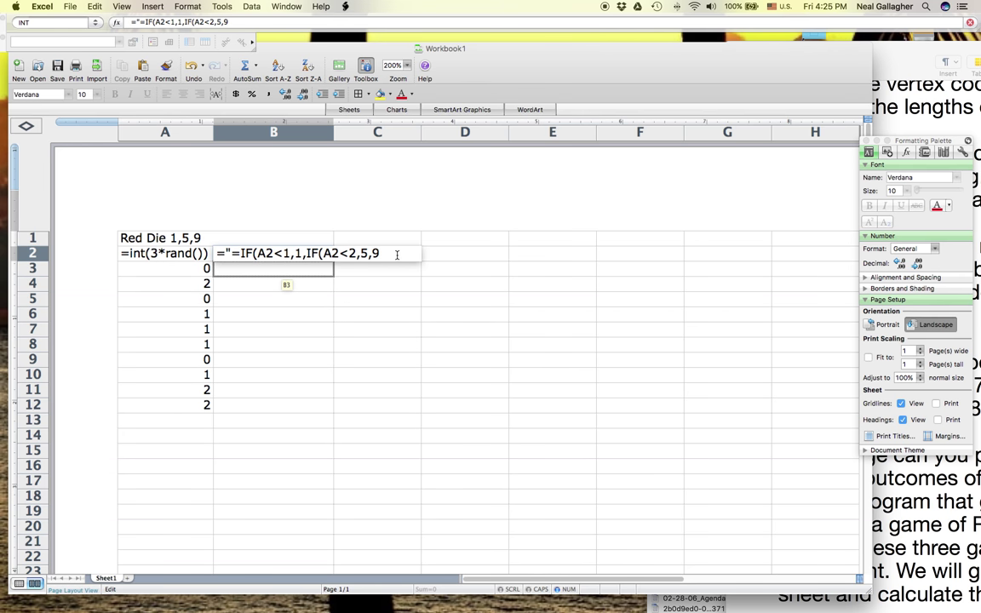
type("))")
key("Return")
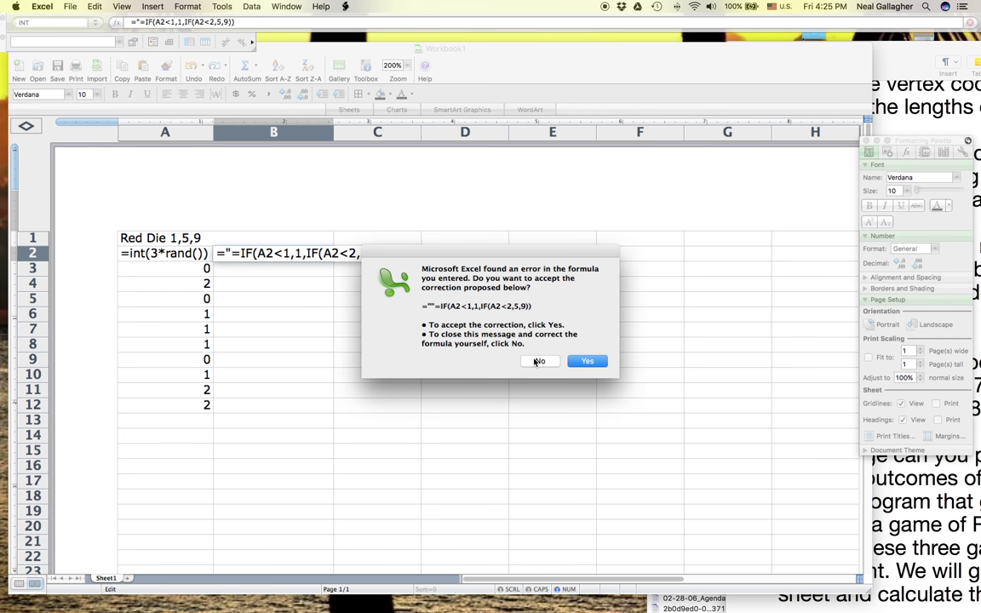
Decline Excel's formula correction, finish B2's nested IF as text with a closing quote, and widen column B.
left_click(536, 361)
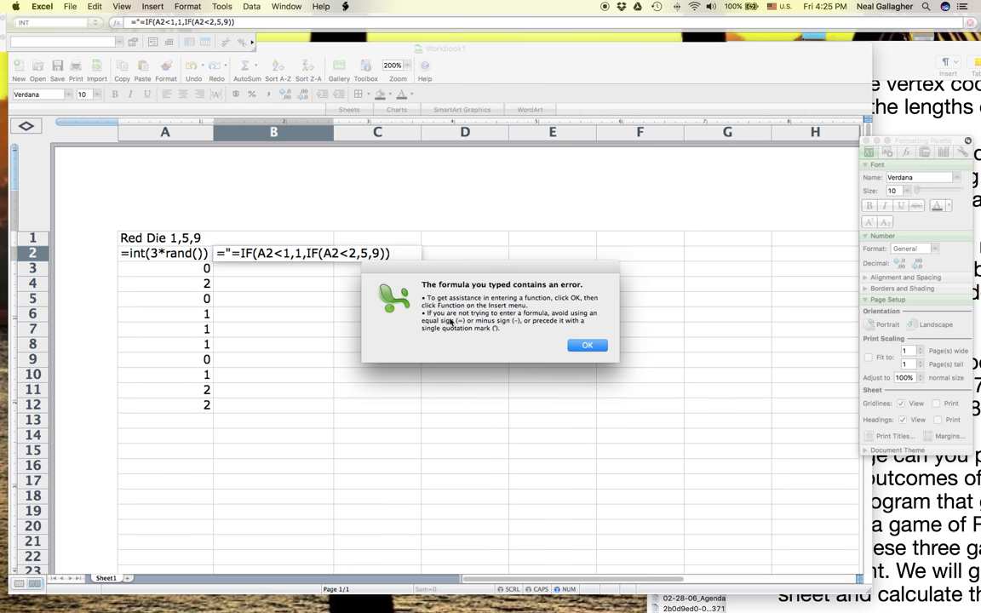
left_click(585, 346)
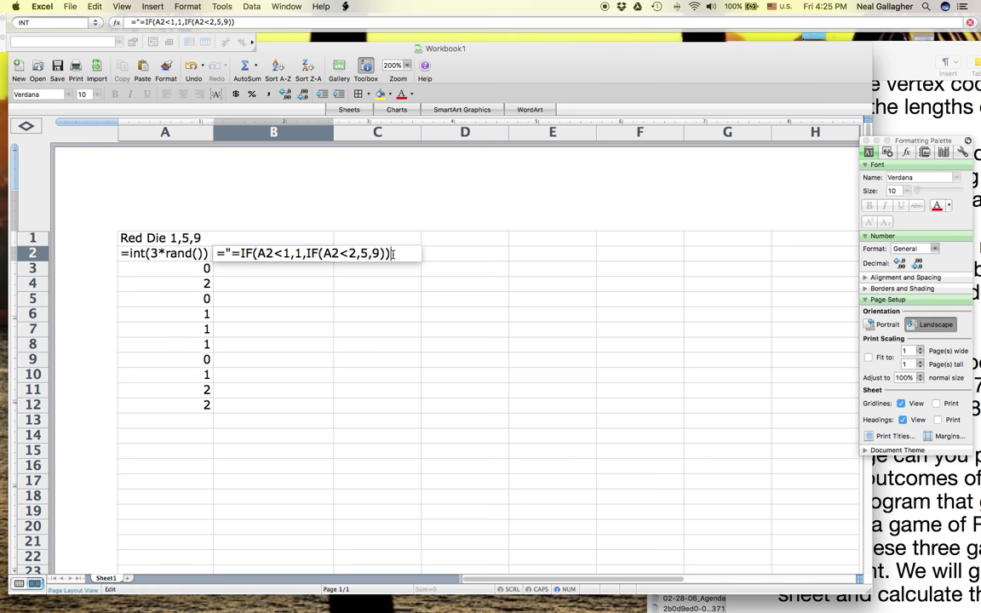
type("\"")
key("Return")
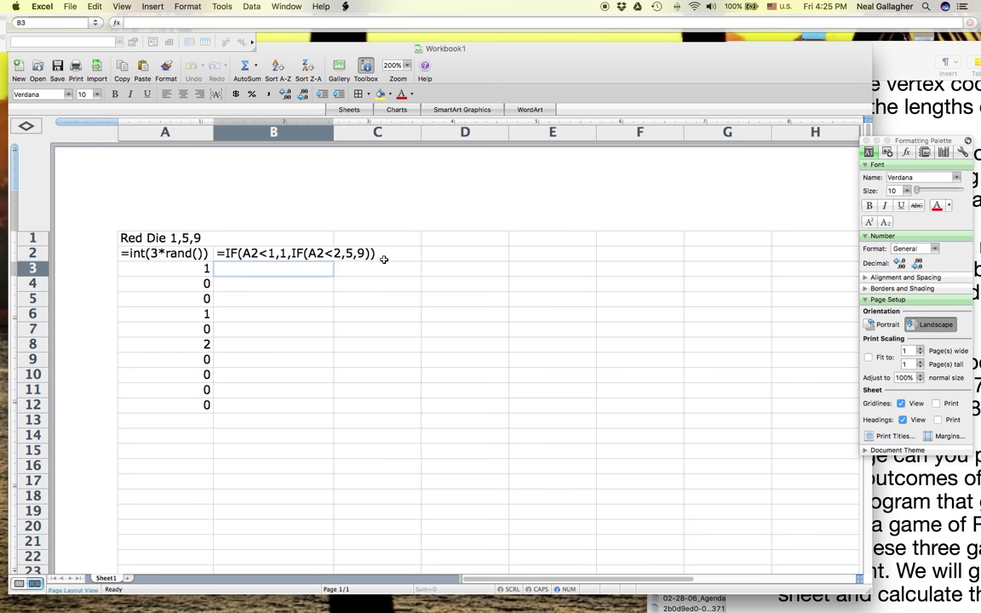
left_click_drag(336, 134, 378, 134)
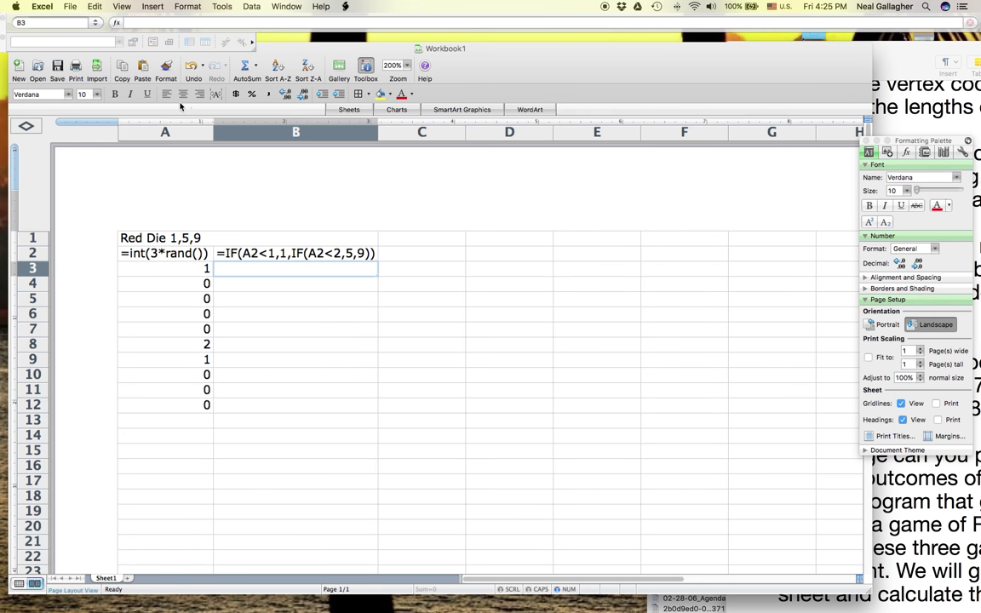
left_click(267, 254)
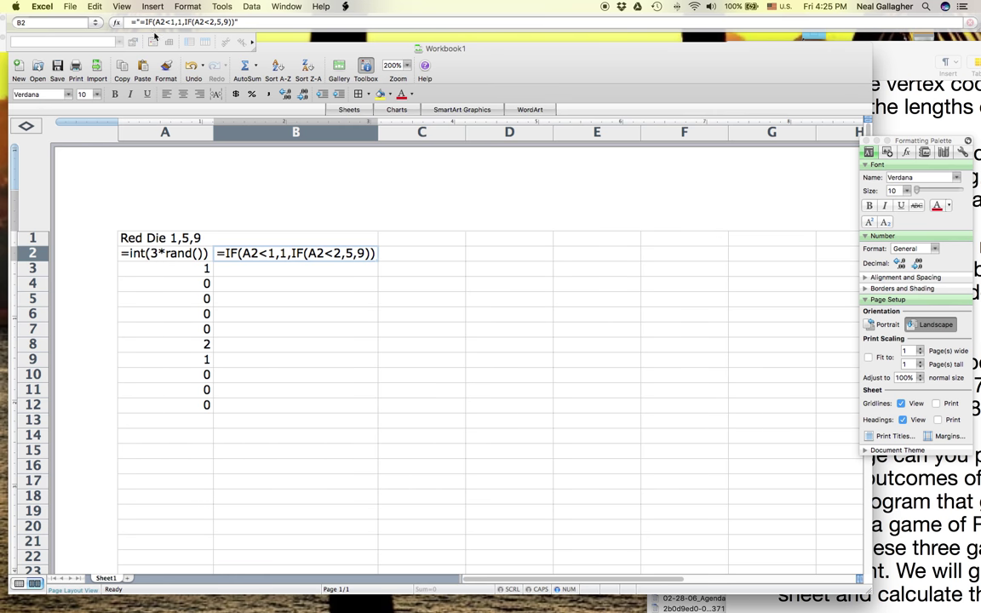
Undo a stray B3 reference, commit B2's formula text, and paste the nested IF into B3.
left_click_drag(141, 22, 234, 22)
type("+")
left_click(241, 272)
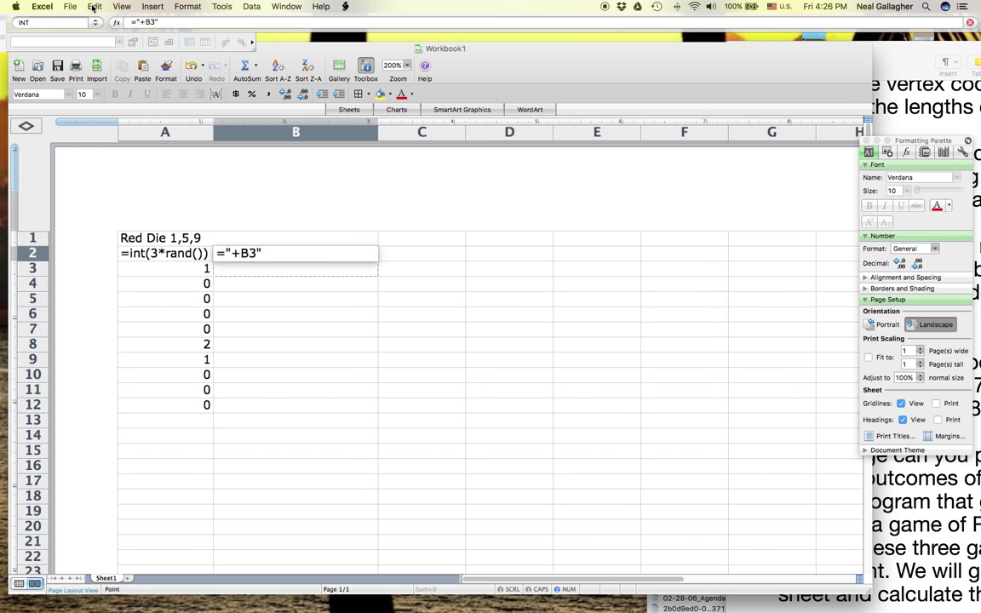
left_click(92, 6)
left_click(93, 23)
key("super+c")
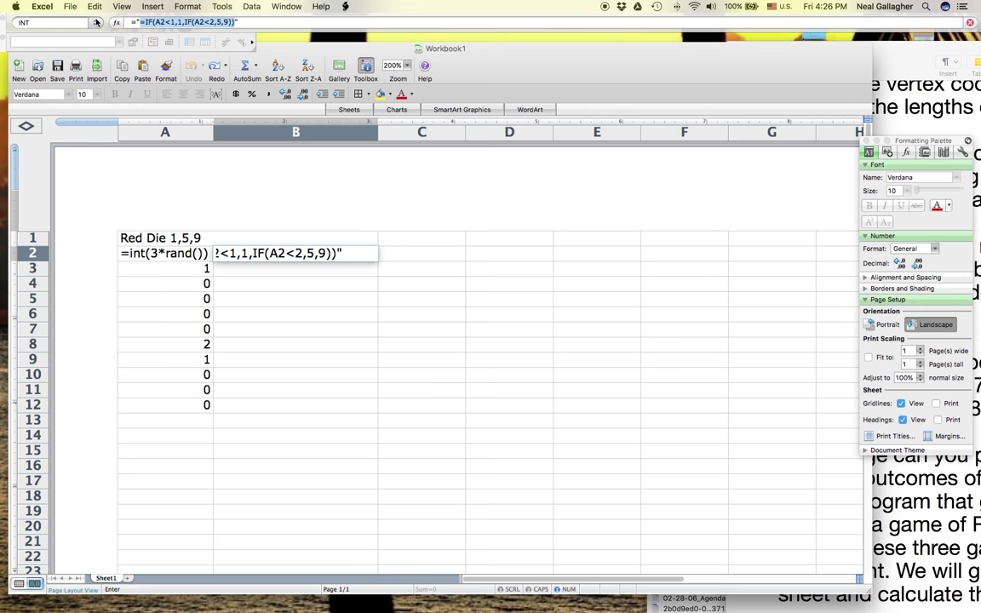
left_click(253, 23)
key("Return")
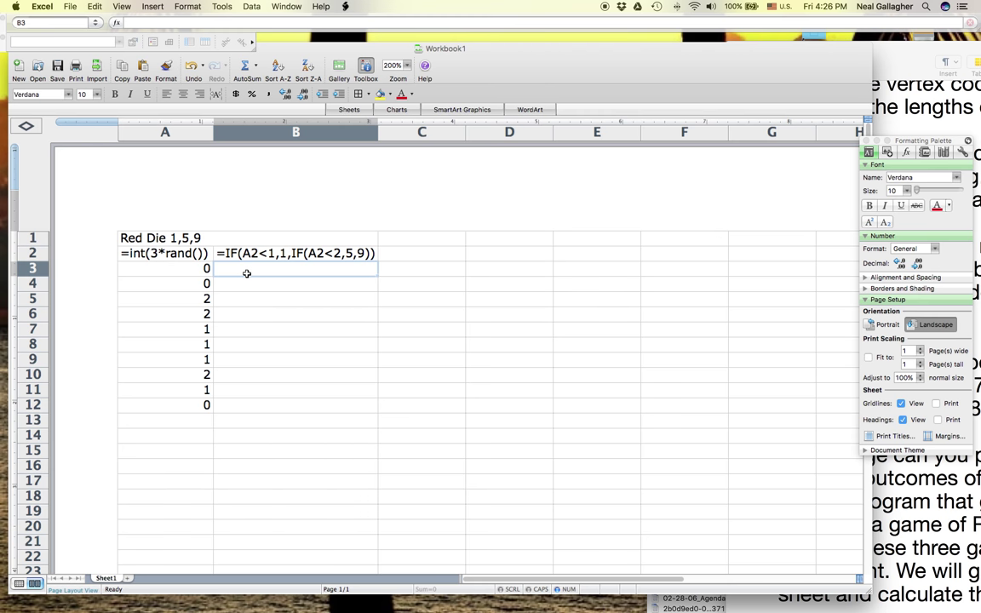
key("super+v")
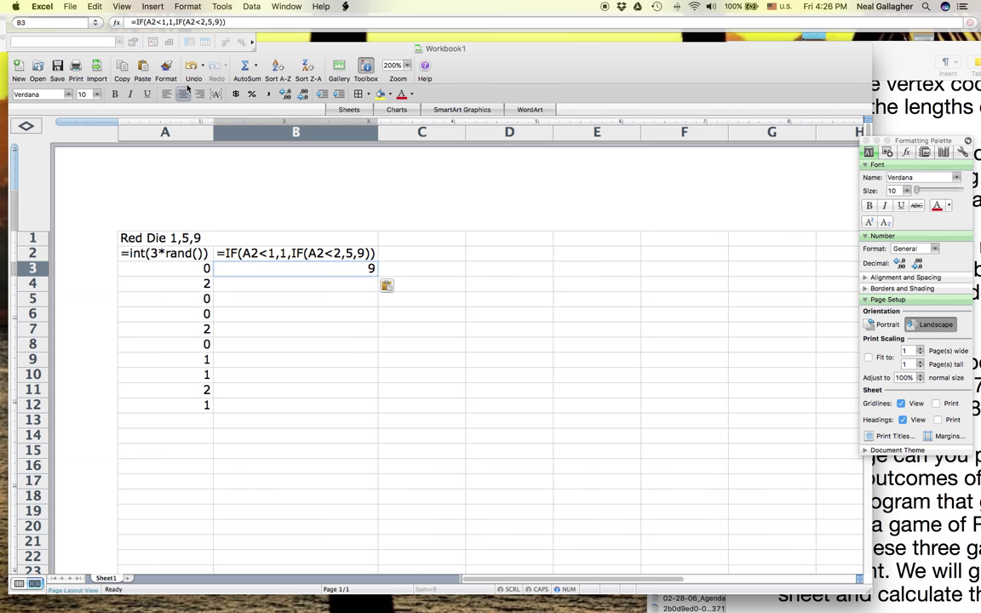
Change B3's first condition to test A3, then recalculate the random rolls.
left_click(153, 23)
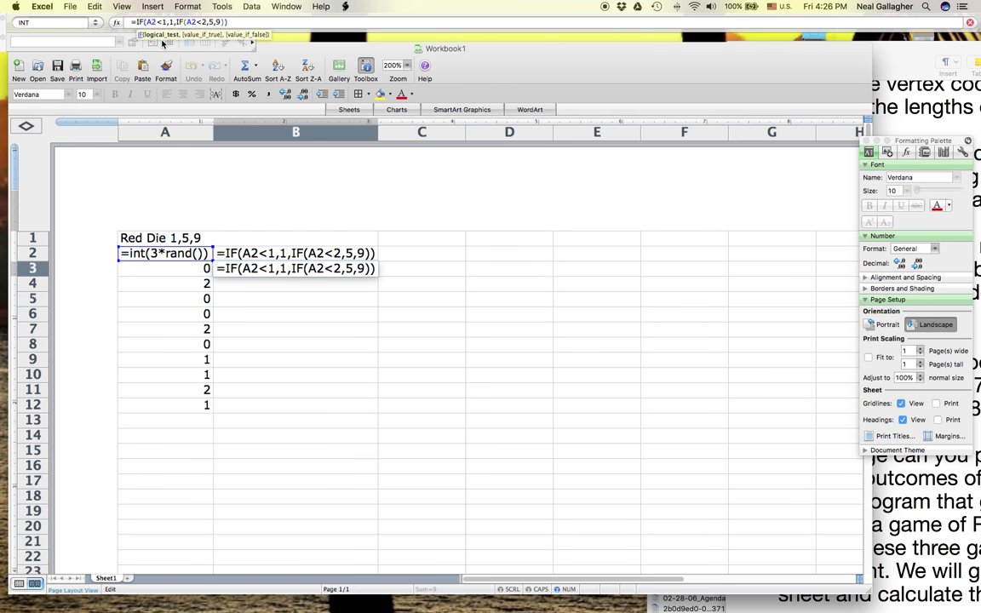
key("BackSpace")
type("3")
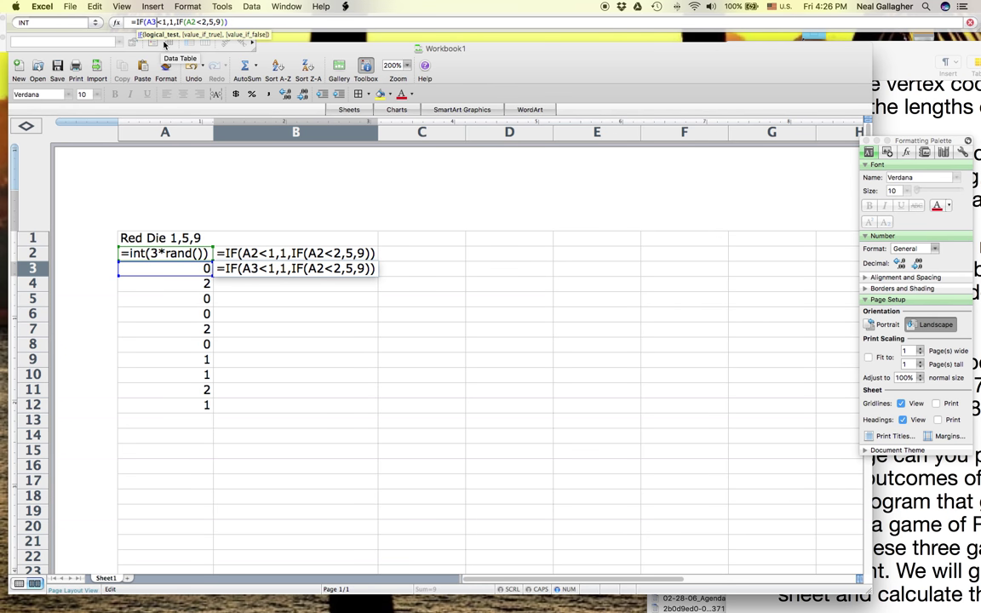
key("Return")
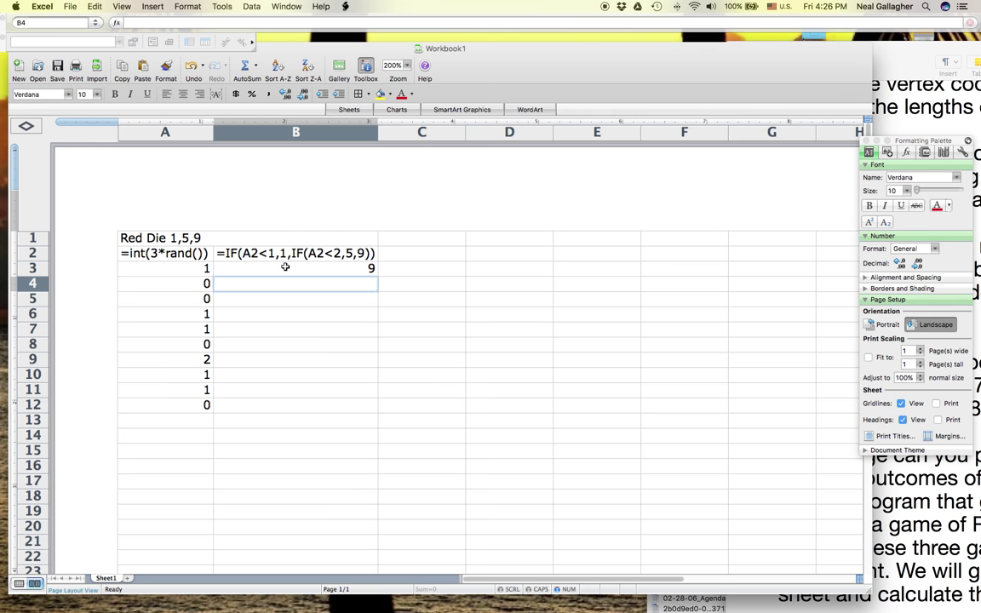
key("super+equal")
key("super+equal")
scroll(318, 272, "right", 2)
scroll(322, 271, "left", 2)
Change B3's second condition to A3, giving =IF(A3<1,1,IF(A3<2,5,9)), and fill it into B4.
left_click(254, 269)
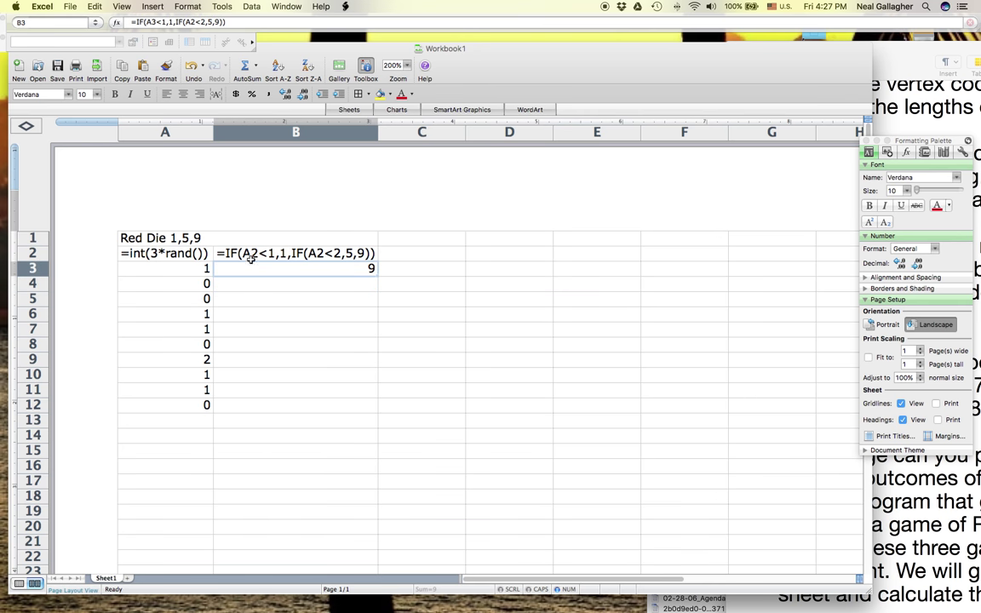
left_click(193, 23)
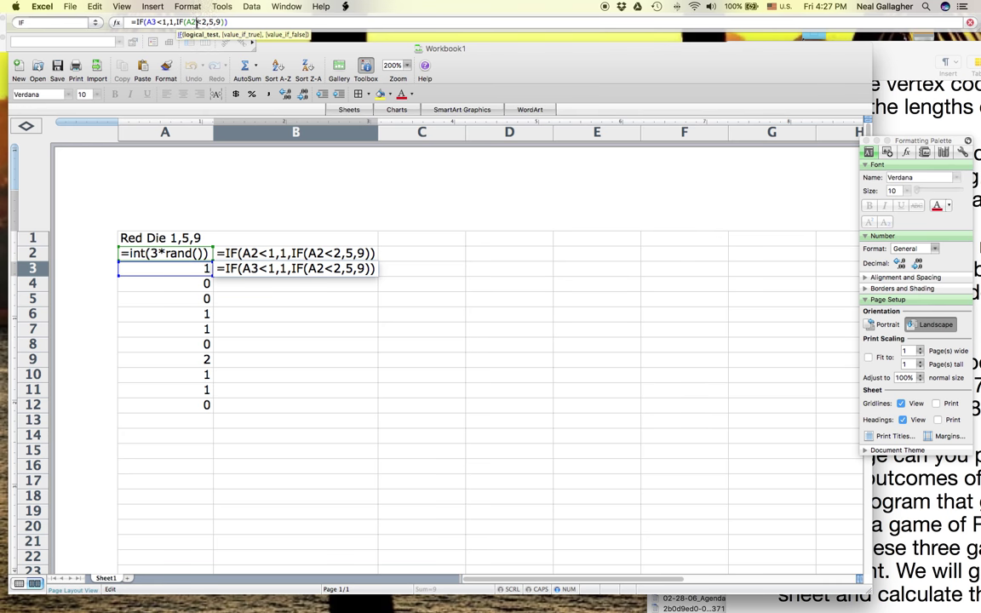
key("BackSpace")
type("3")
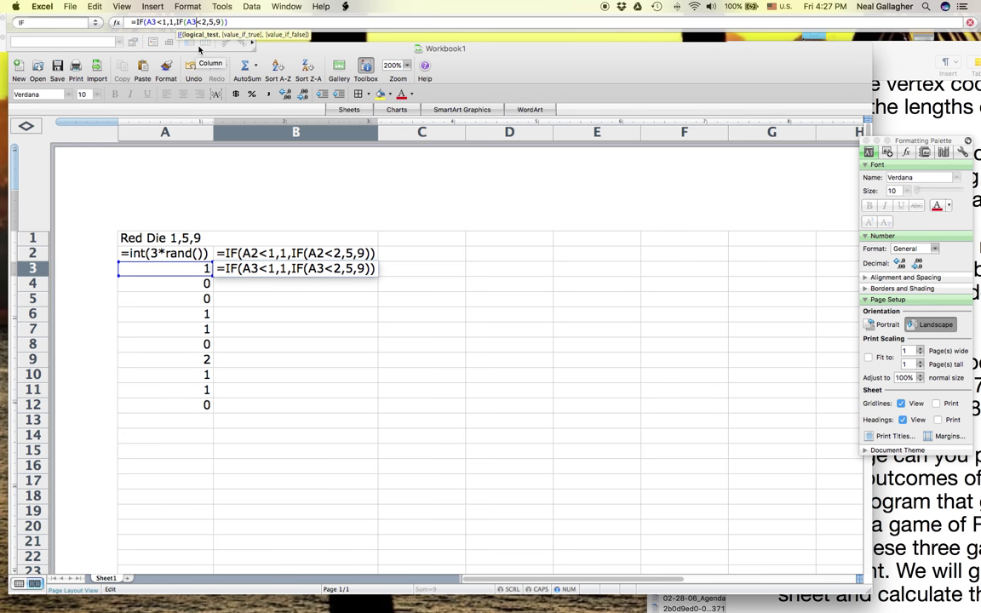
key("Return")
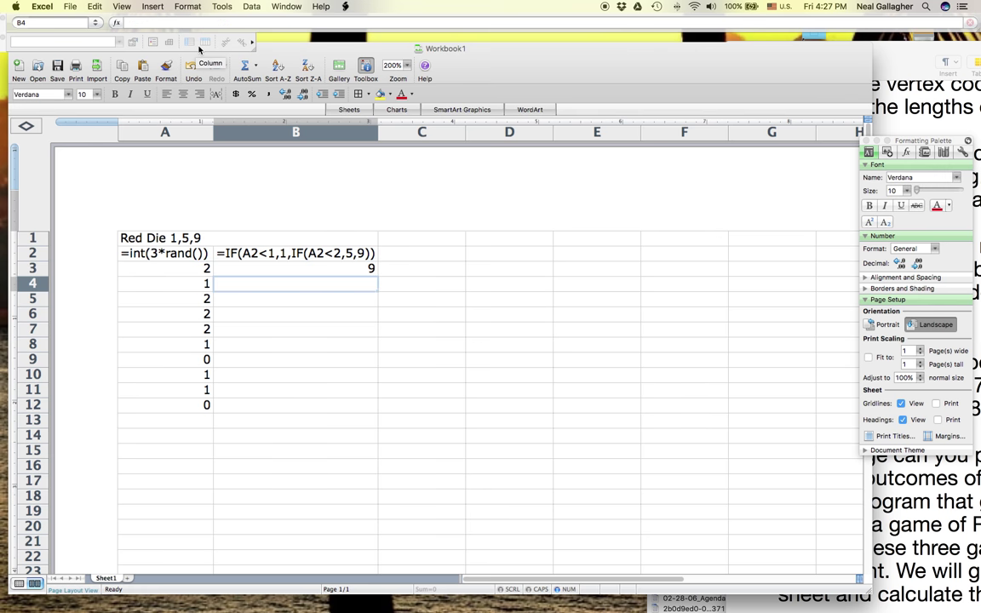
left_click(345, 269)
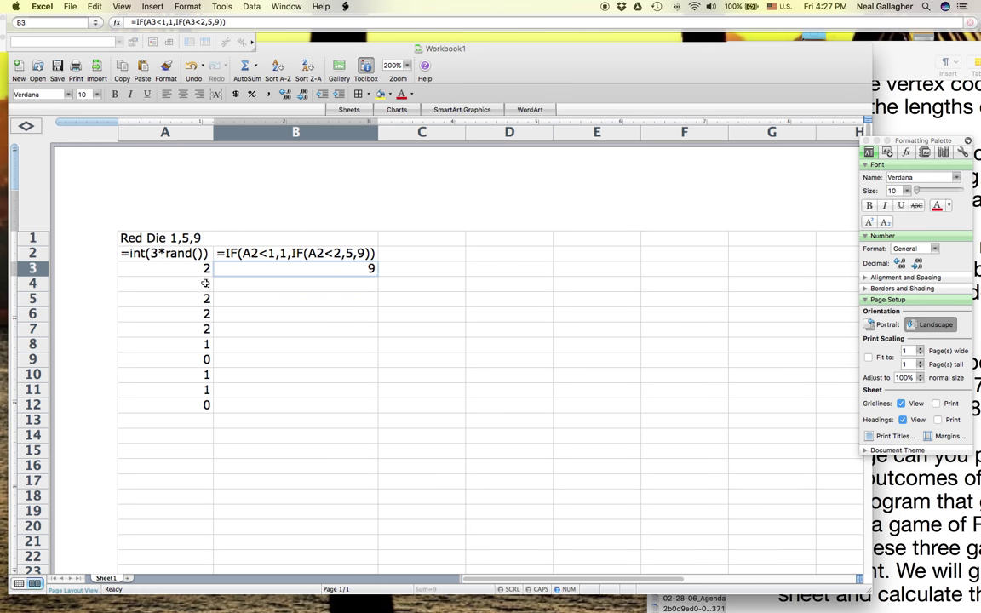
left_click_drag(377, 276, 377, 295)
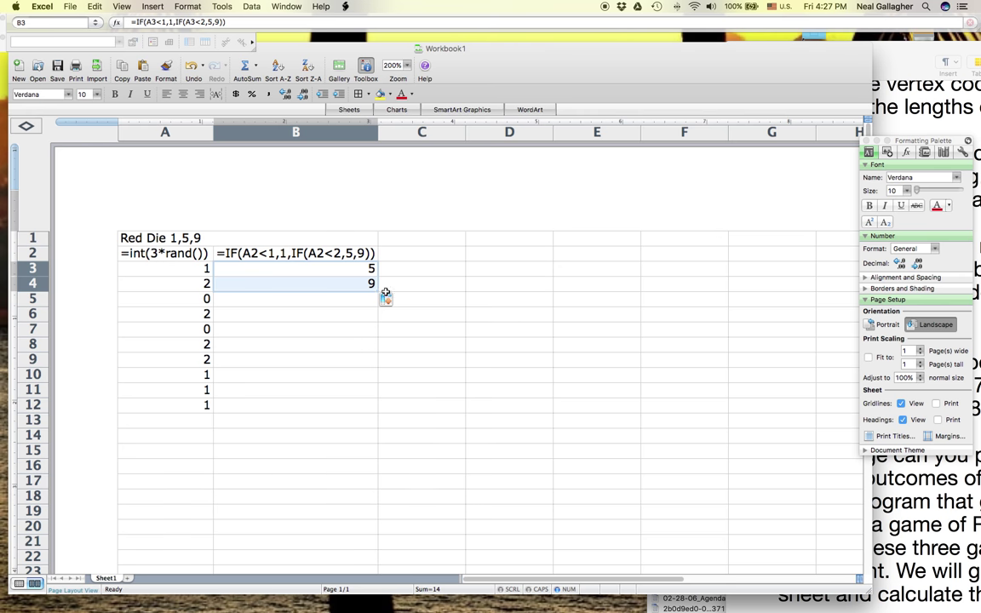
Fill the B3:B4 face formula down to row 12 and bring the Pages assignment forward.
left_click_drag(377, 292, 367, 407)
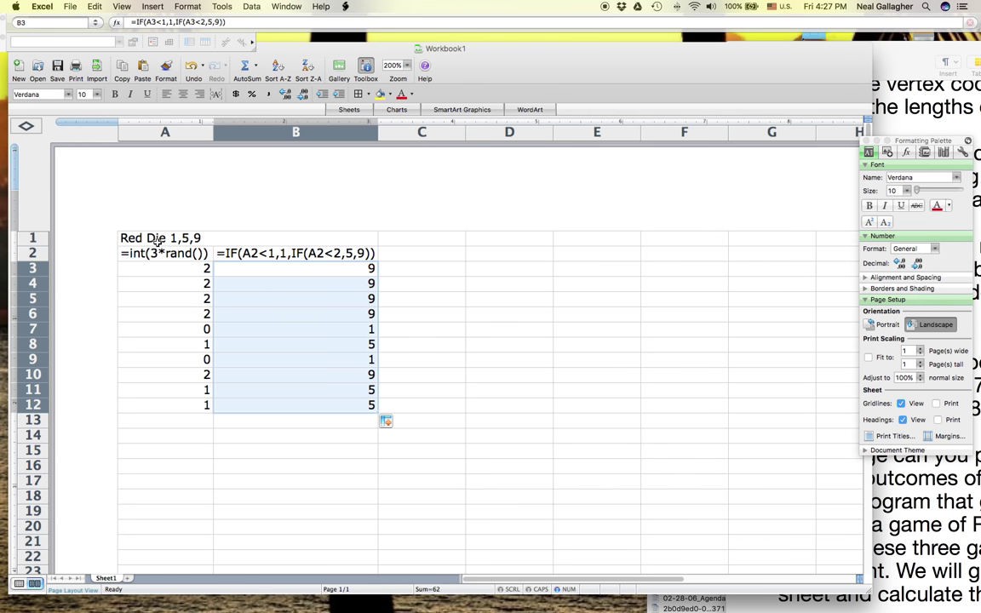
left_click_drag(894, 43, 518, 28)
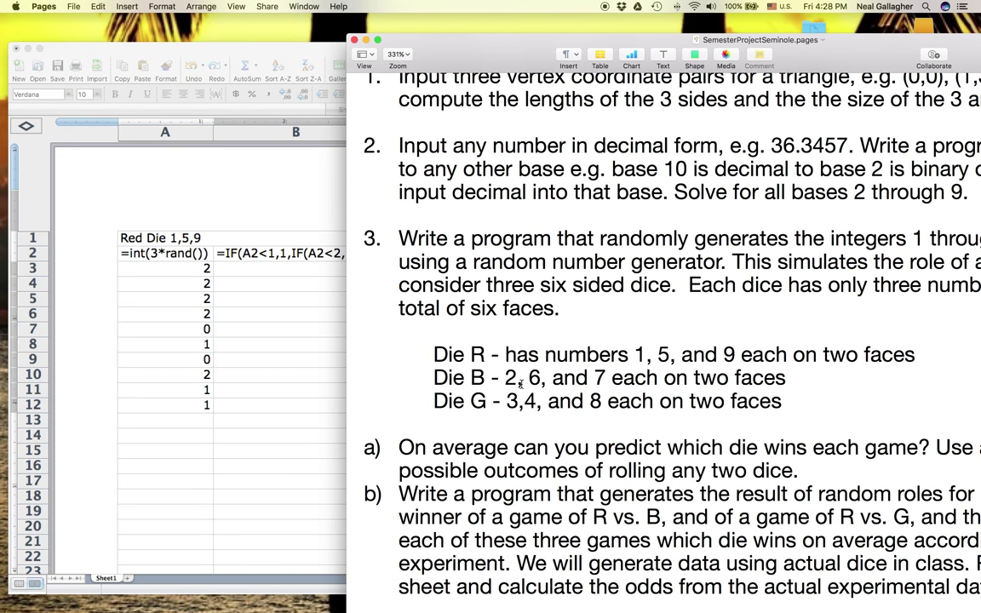
Move the Pages assignment window right to uncover column C, then return to Excel.
left_click_drag(451, 43, 802, 54)
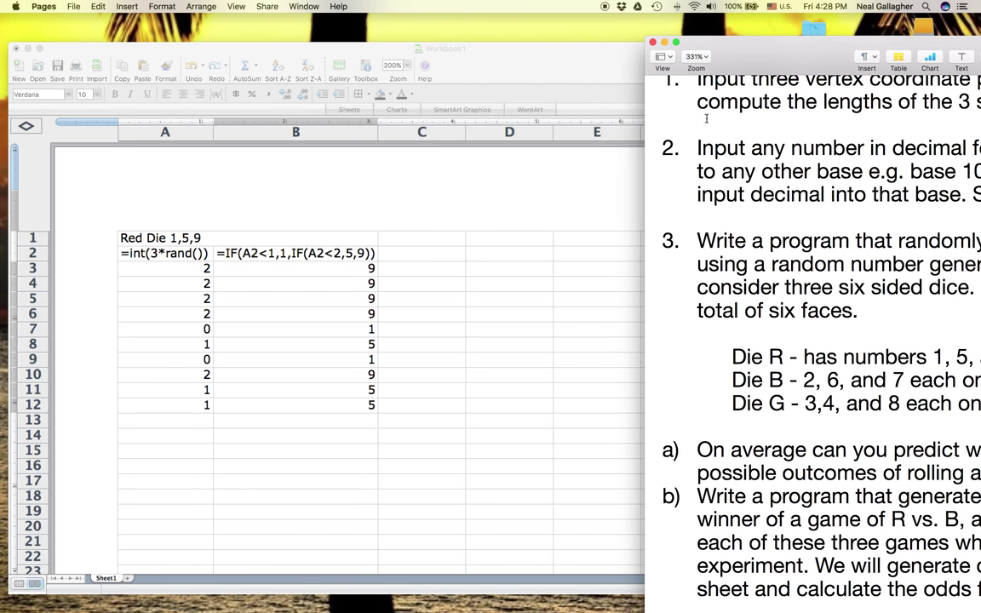
left_click(438, 245)
Merge C1 and D1 using the Merge cells option in Format Cells.
left_click(438, 244)
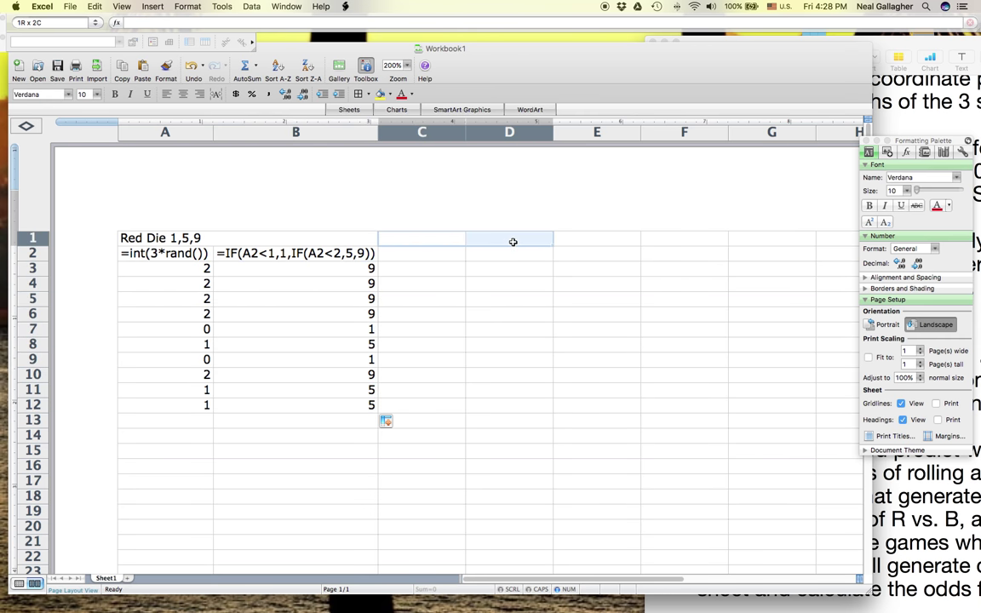
left_click(503, 242, "shift")
left_click(189, 7)
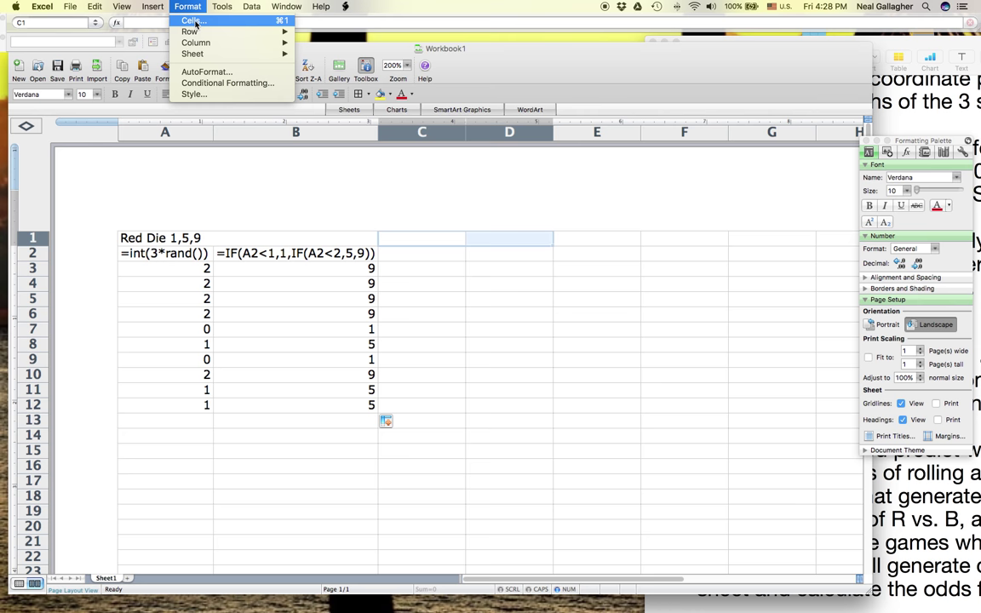
left_click(196, 21)
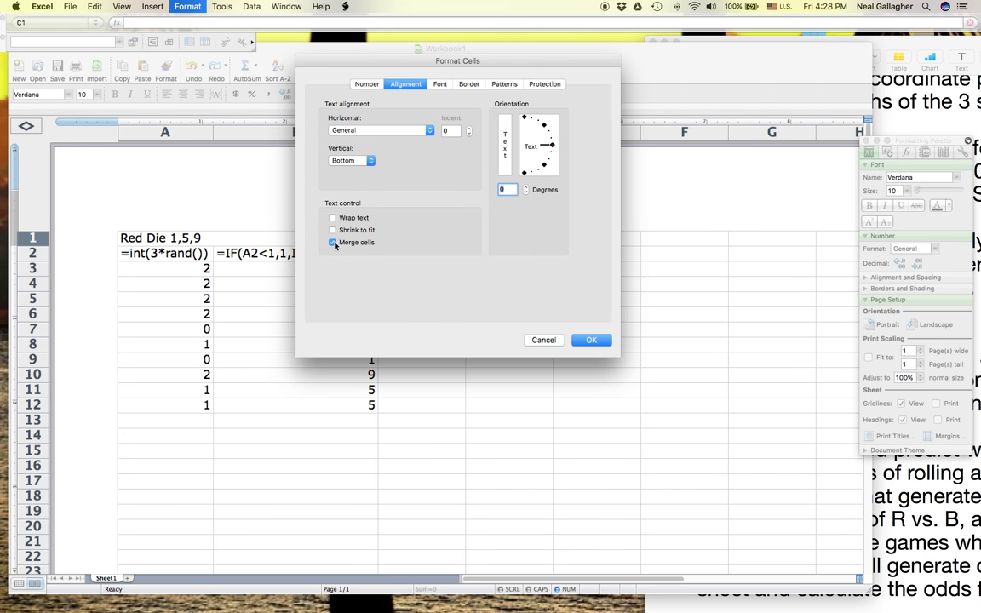
left_click(590, 340)
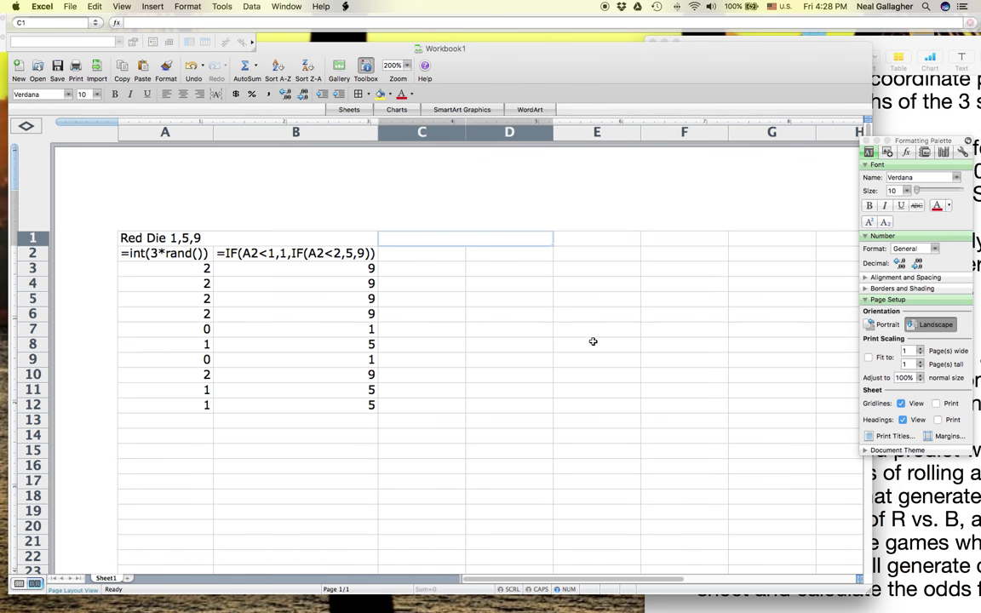
Type the header 'Blue Die 2,6,7' into the merged C1, checking the values in the assignment.
double_click(416, 239)
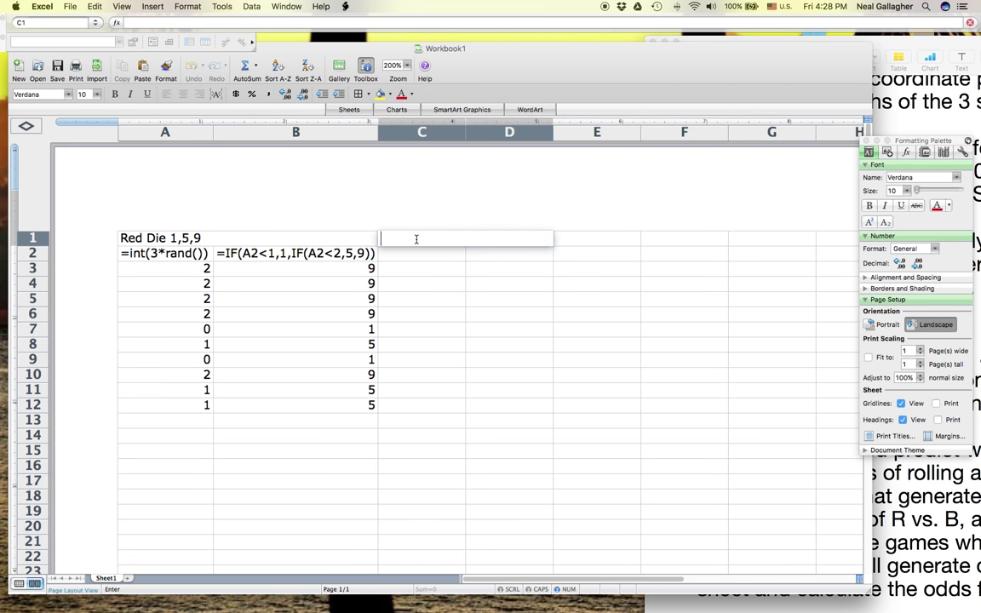
type("Blue Die")
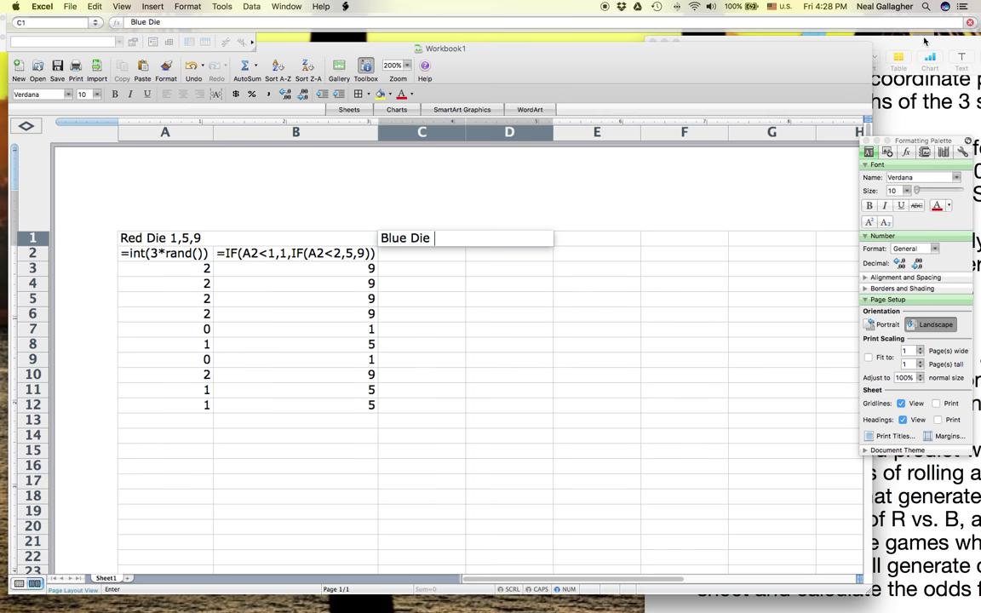
left_click(866, 102)
double_click(675, 37)
double_click(728, 34)
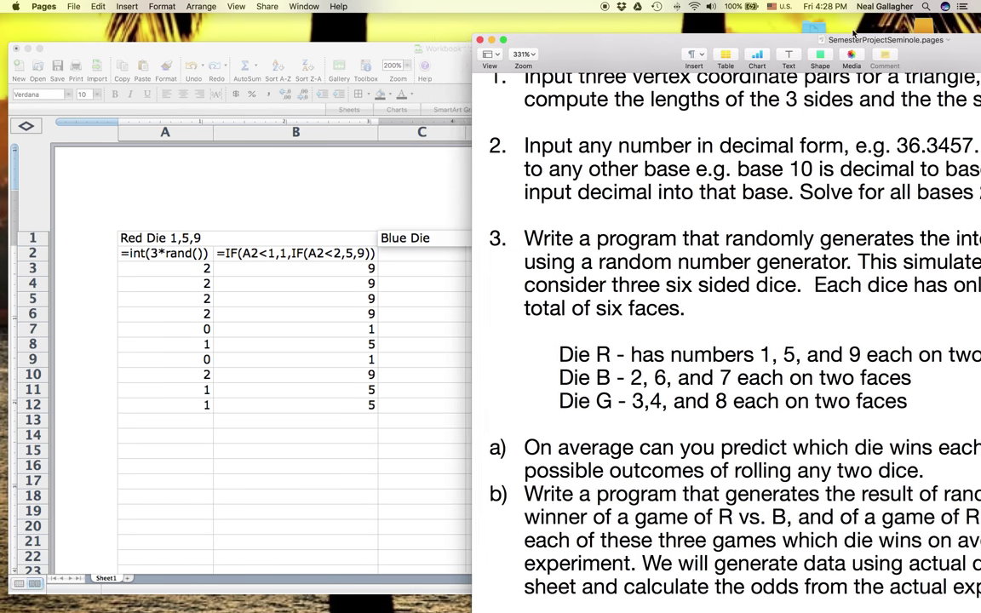
left_click(448, 236)
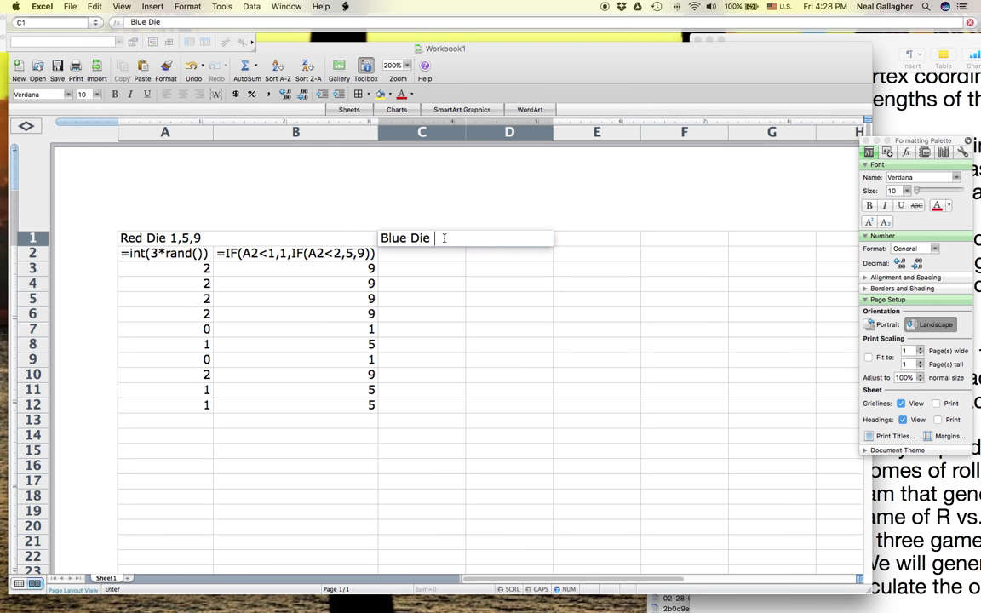
type("2,6,")
type("7")
key("Return")
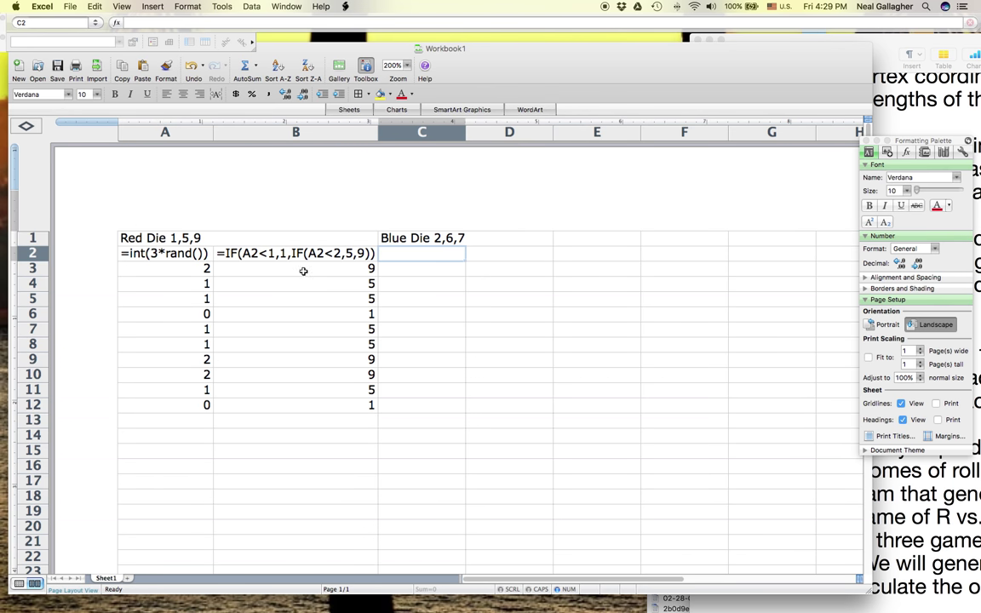
left_click(195, 271)
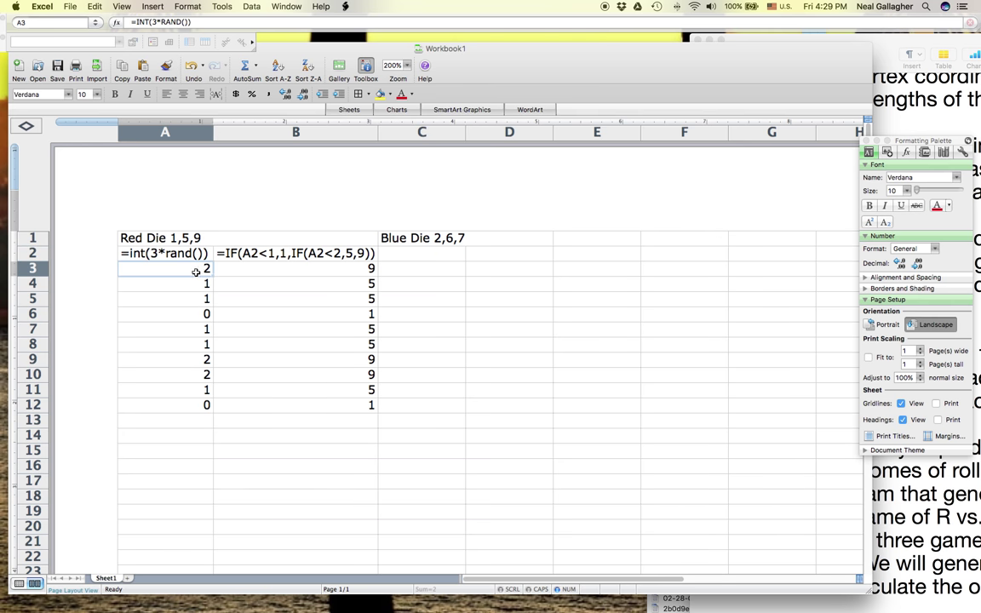
left_click(210, 23)
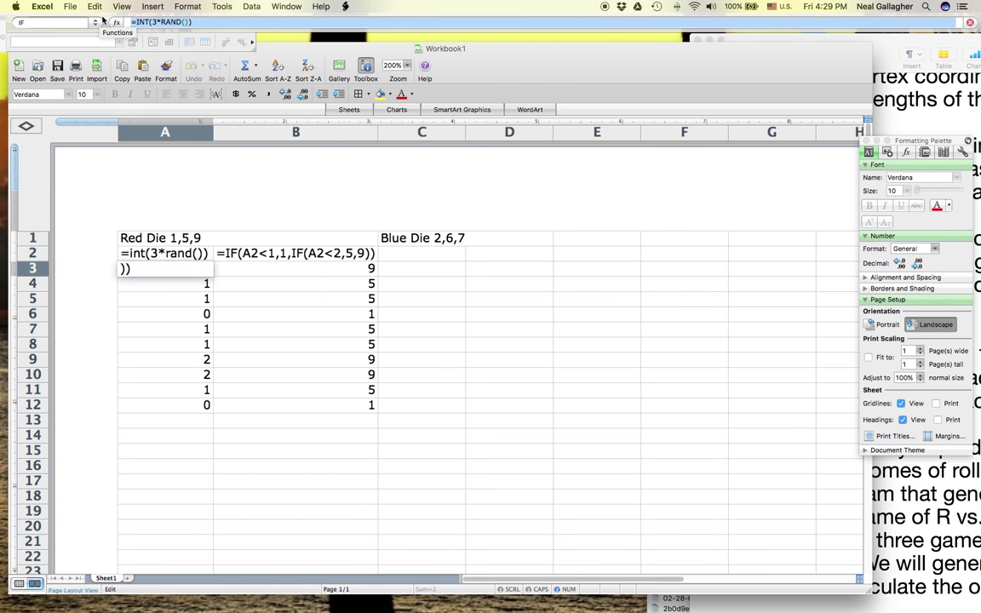
left_click(428, 271)
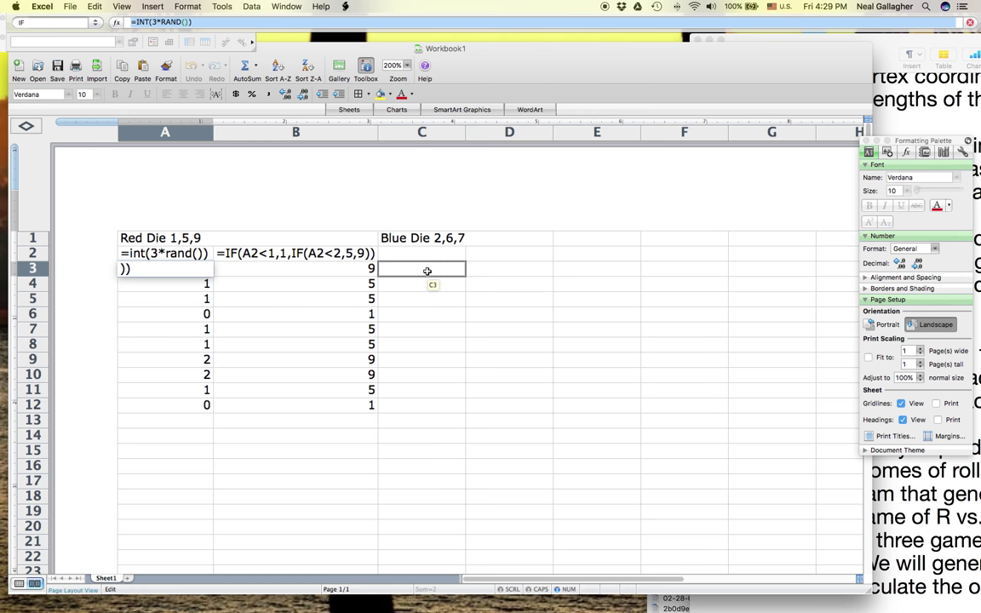
left_click(426, 271)
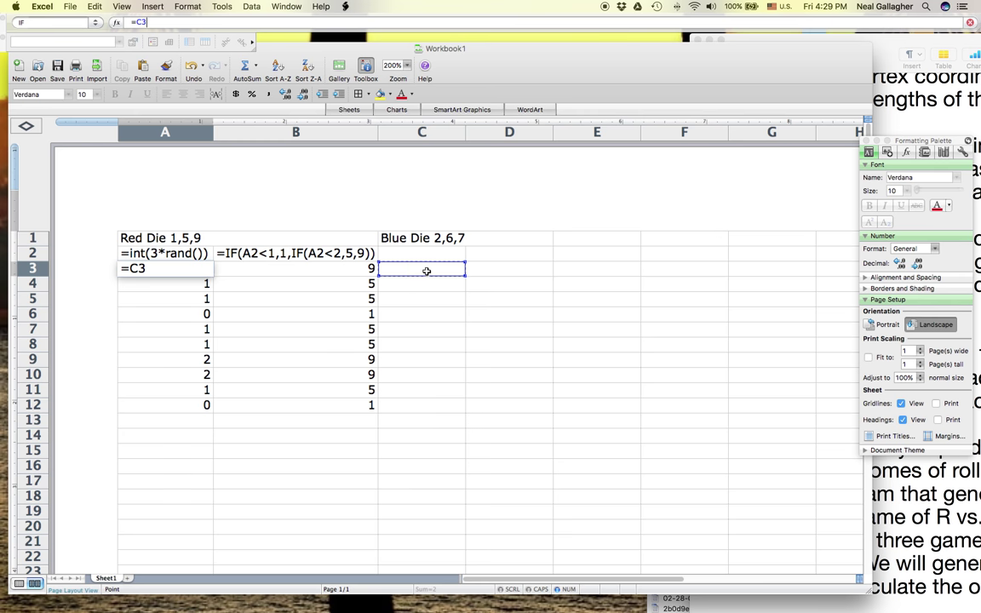
type("=INT(3*RAND())")
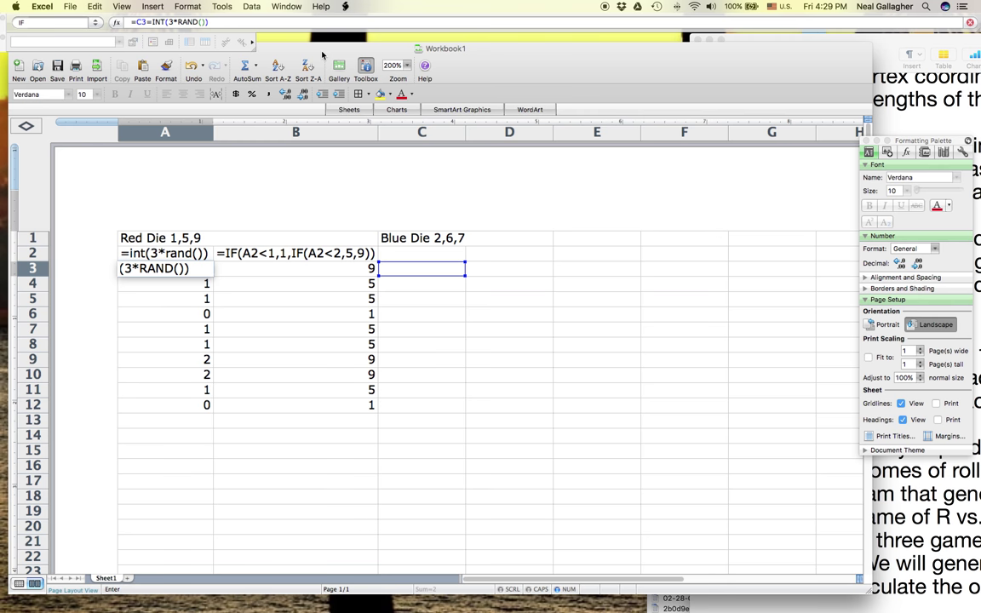
key("Return")
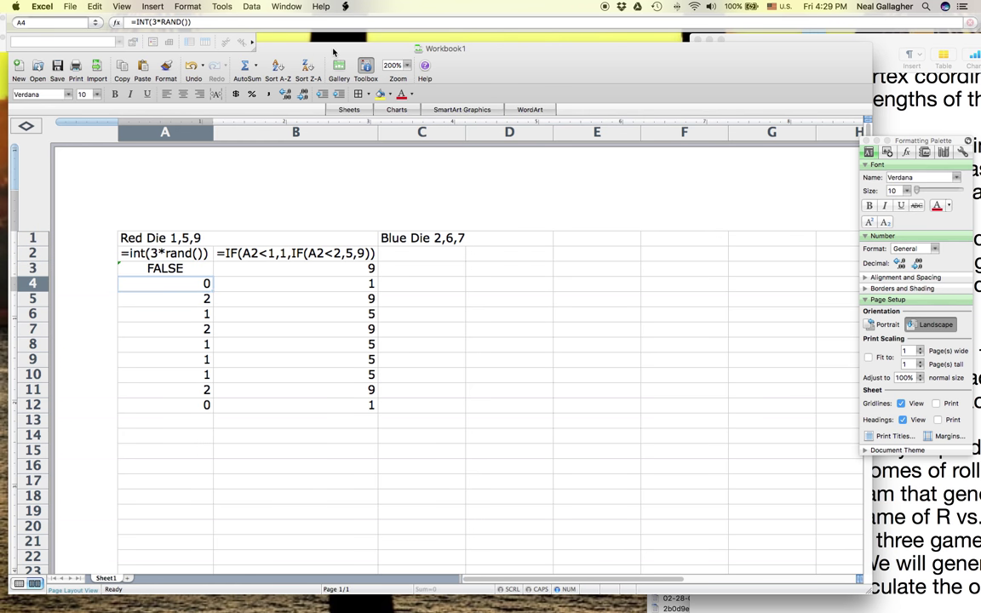
left_click(99, 8)
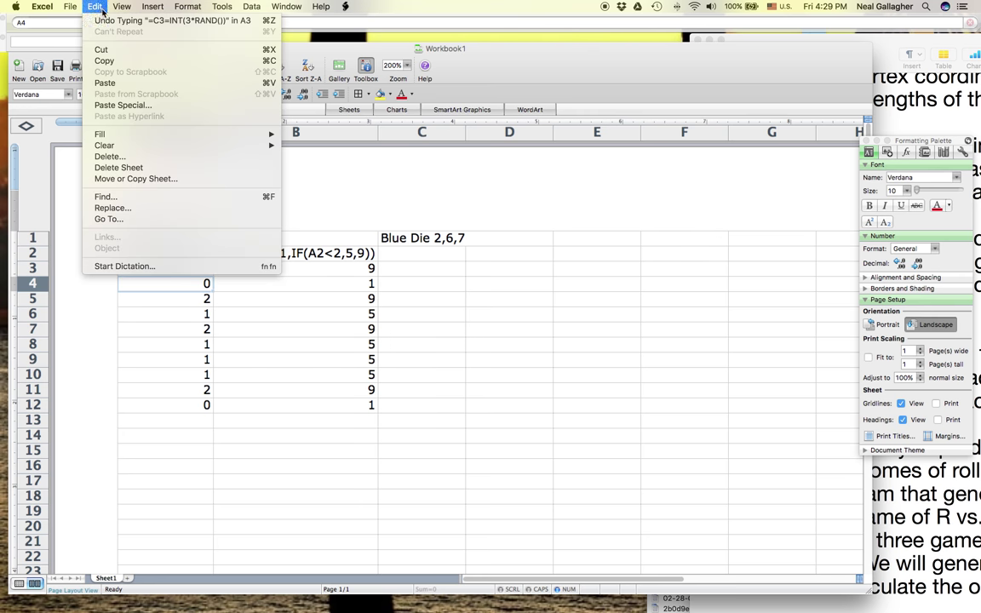
left_click(108, 21)
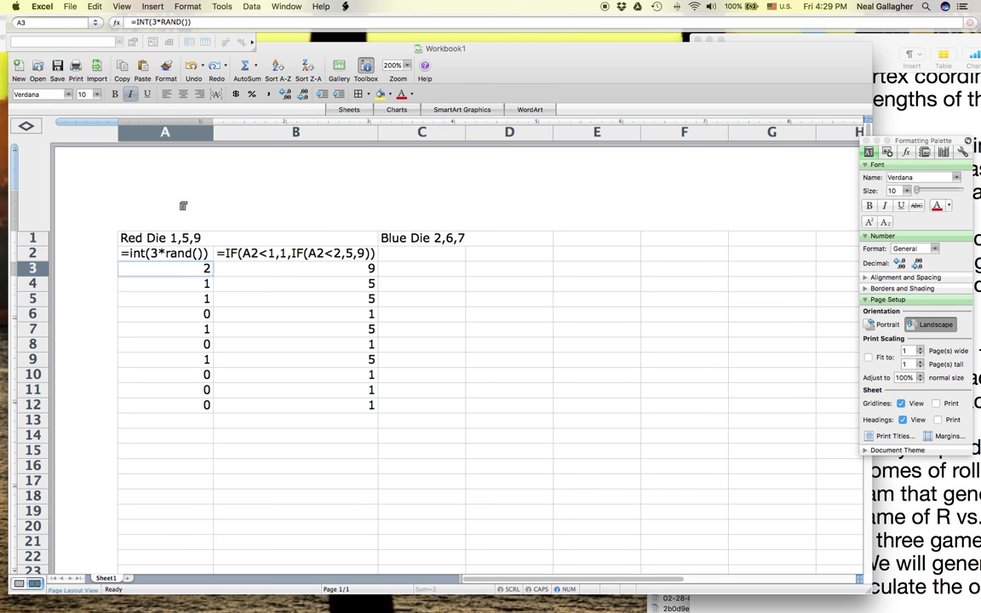
left_click(406, 273)
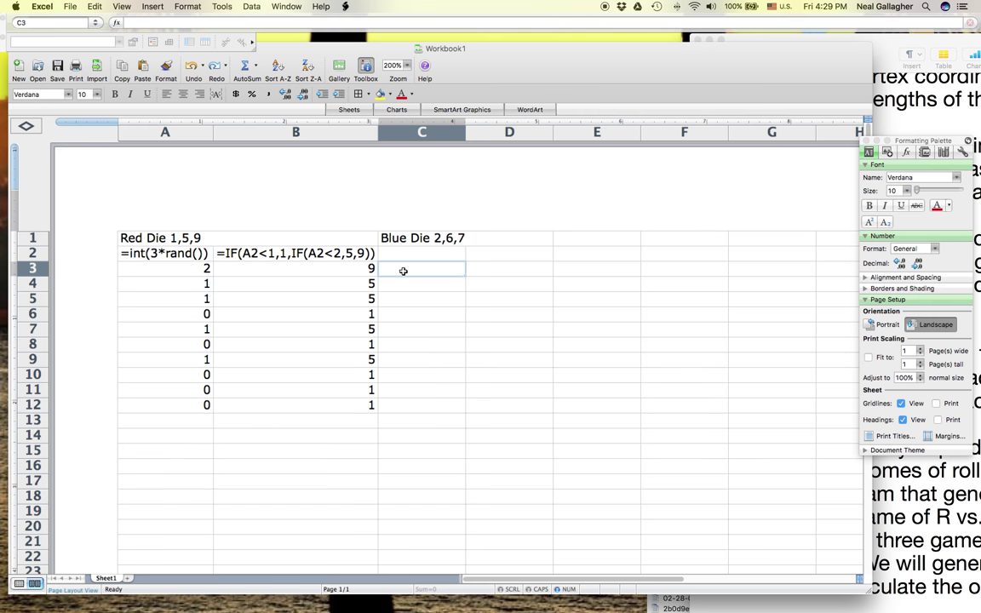
Paste =INT(3*RAND()) into C3 and fill it down through C12.
type("=INT(3*RAND())")
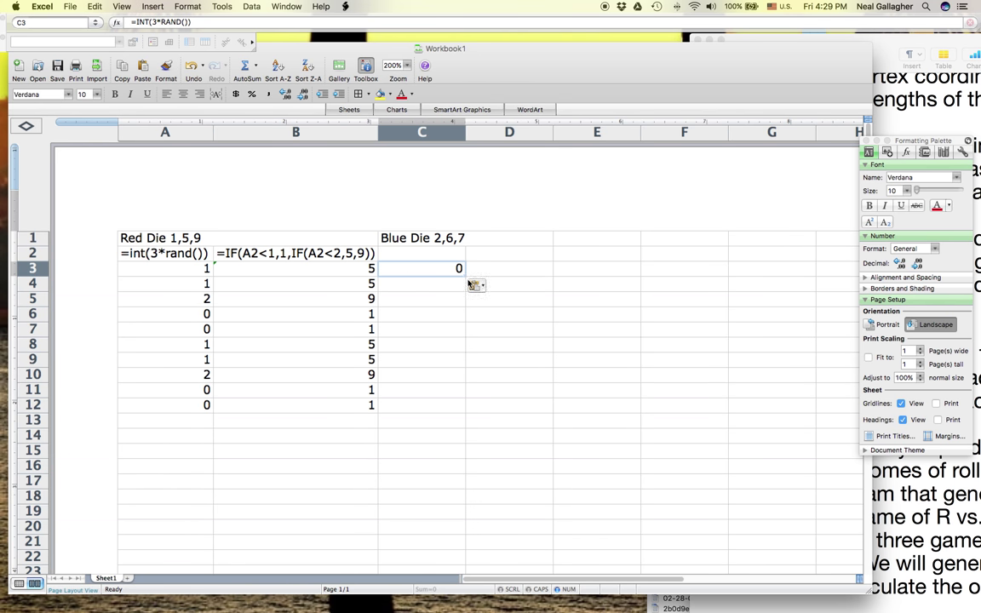
left_click_drag(464, 276, 460, 410)
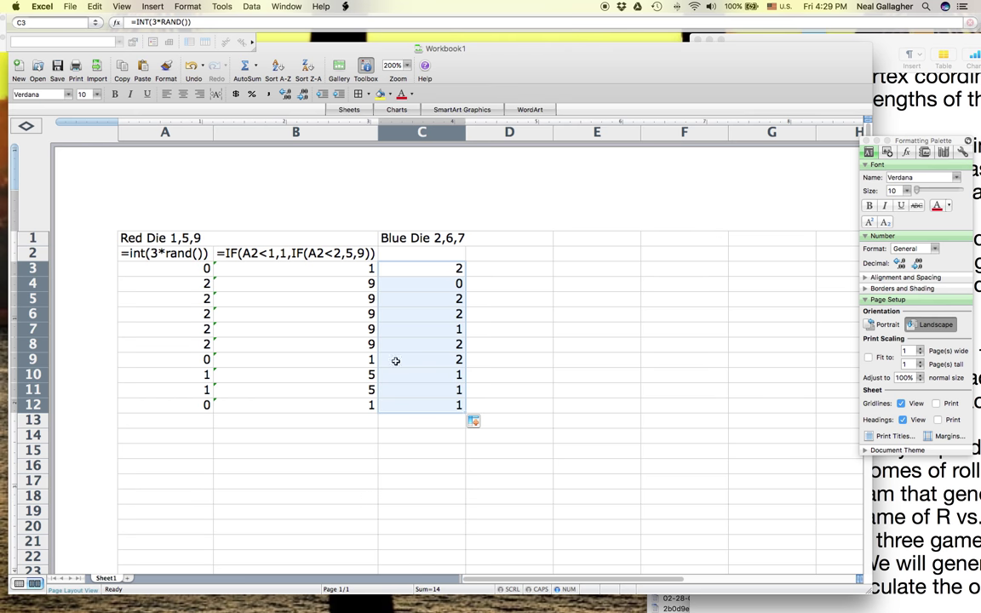
left_click(296, 272)
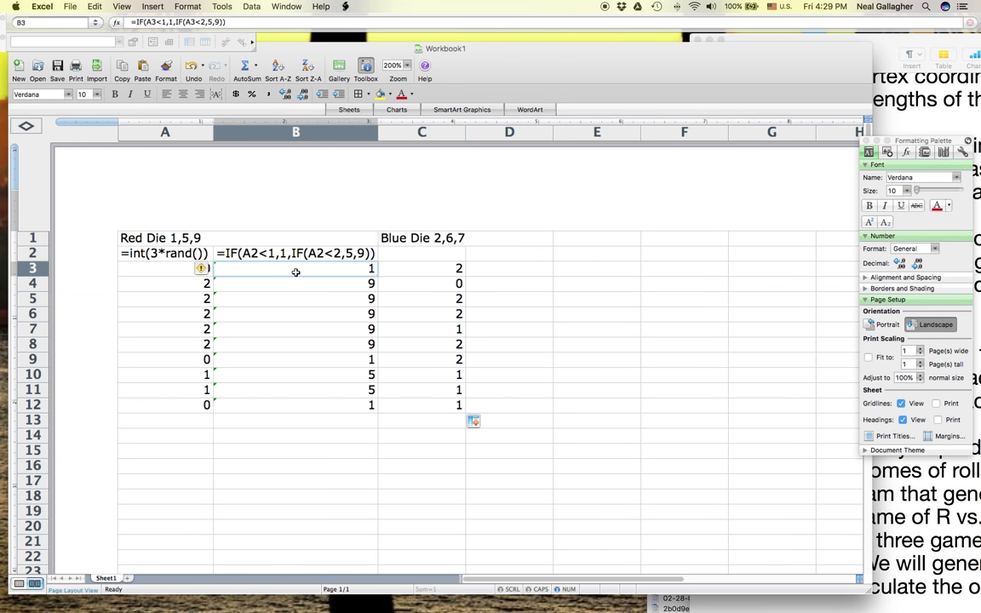
Refill B3's 1/5/9 mapping down to B12, then view and close help on the inconsistent-formula warning.
left_click_drag(377, 275, 380, 406)
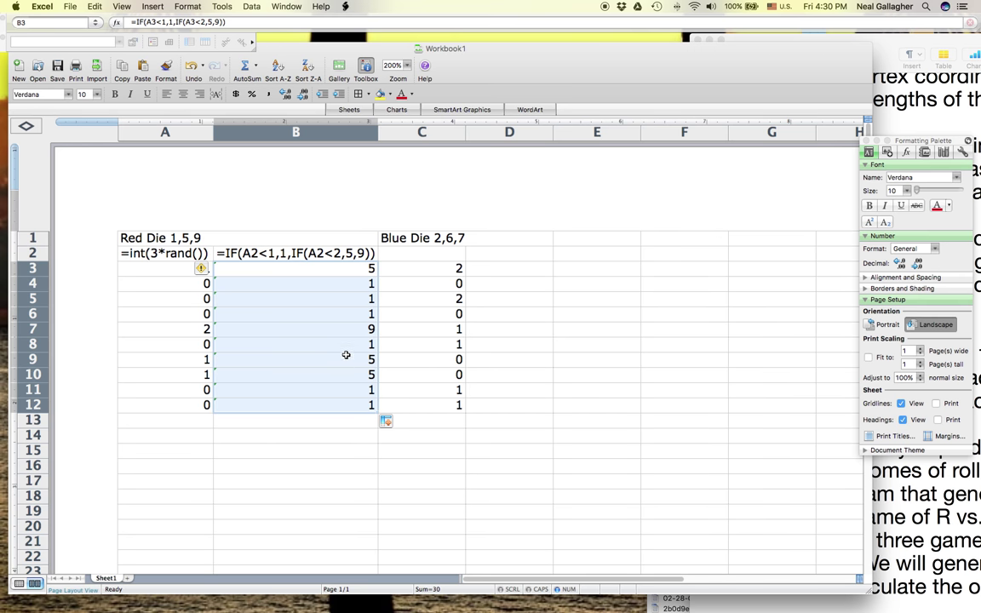
left_click(204, 269)
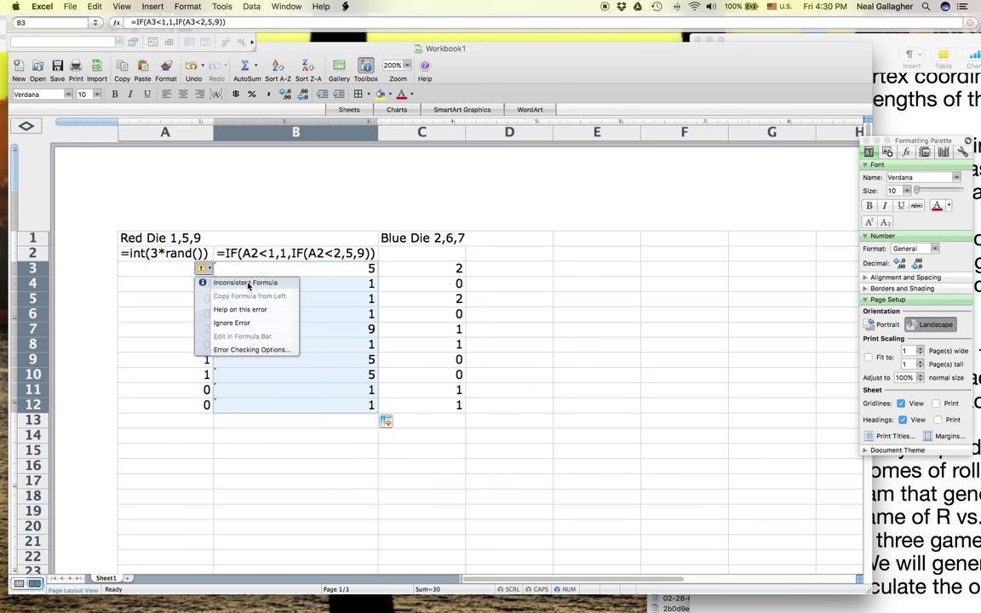
left_click(243, 310)
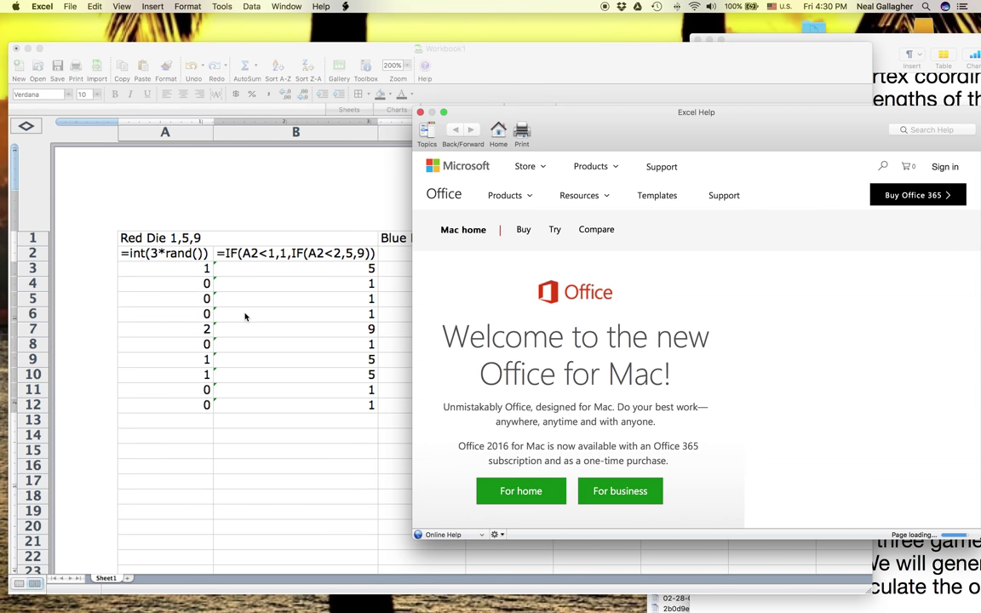
left_click_drag(622, 119, 776, 184)
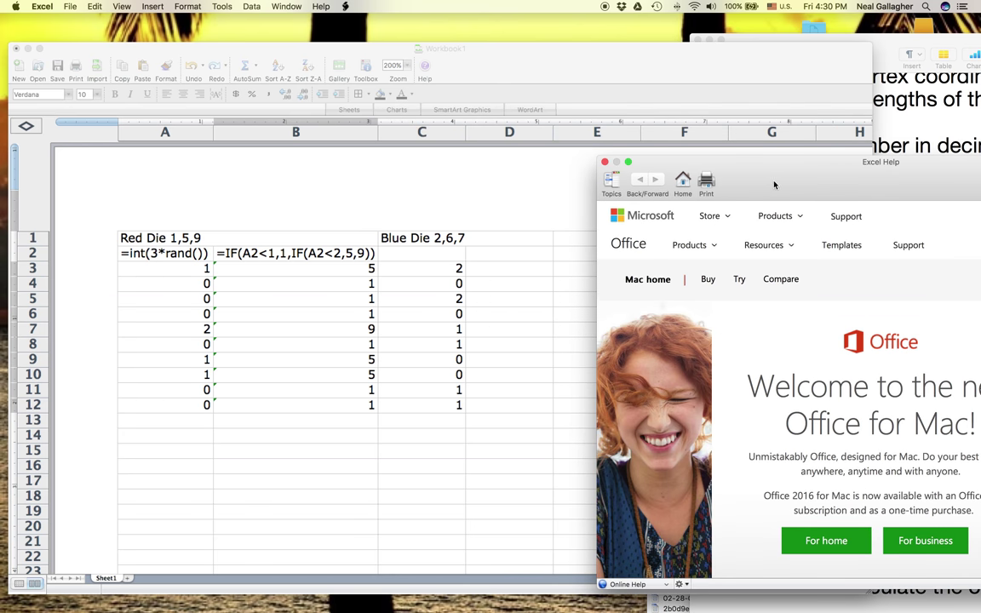
left_click(604, 163)
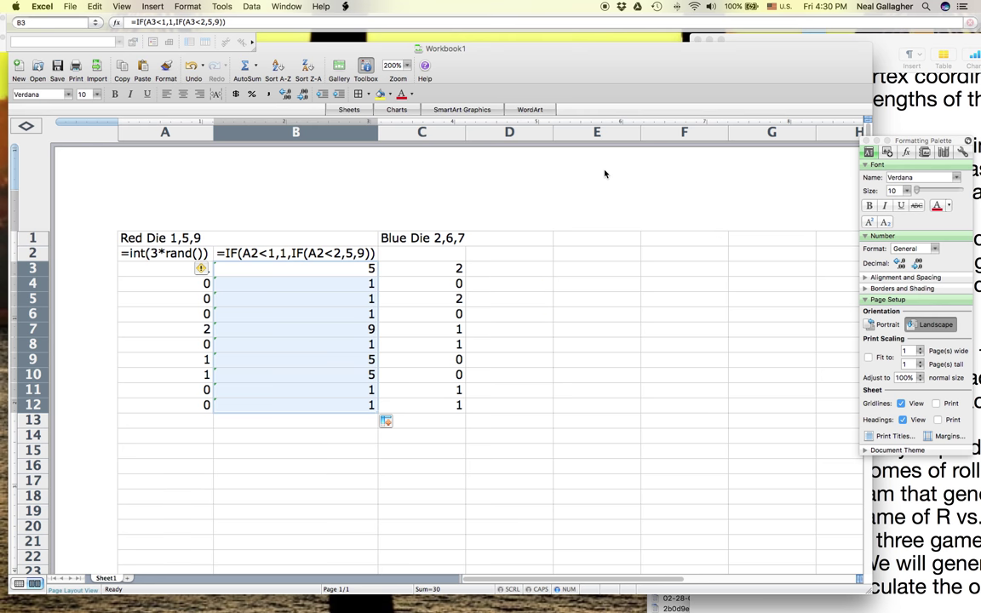
Inspect B2 and B3, cancel a stray =D3 edit in B3, and copy B3's mapping formula.
left_click(334, 272)
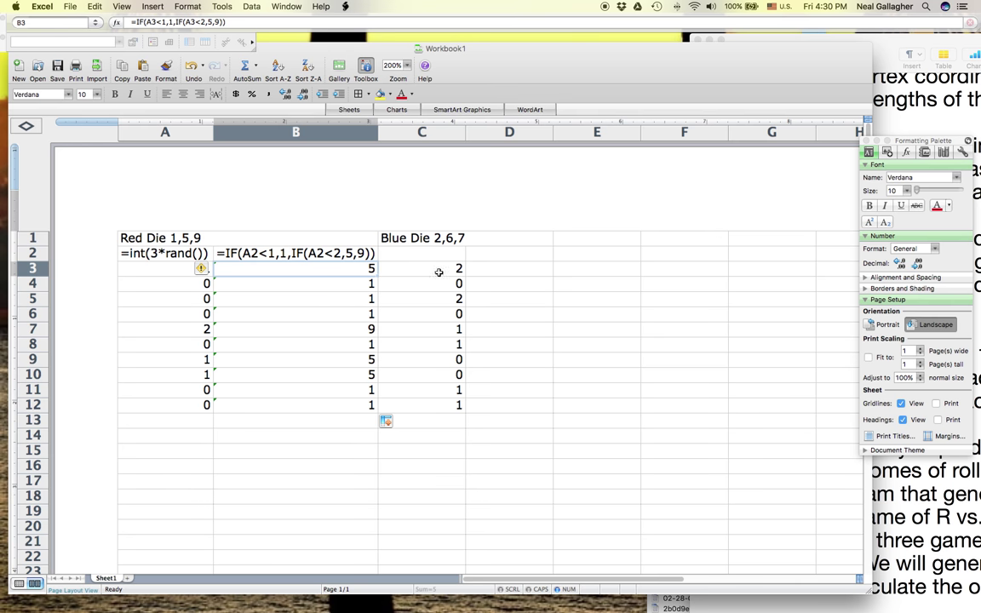
left_click(561, 238)
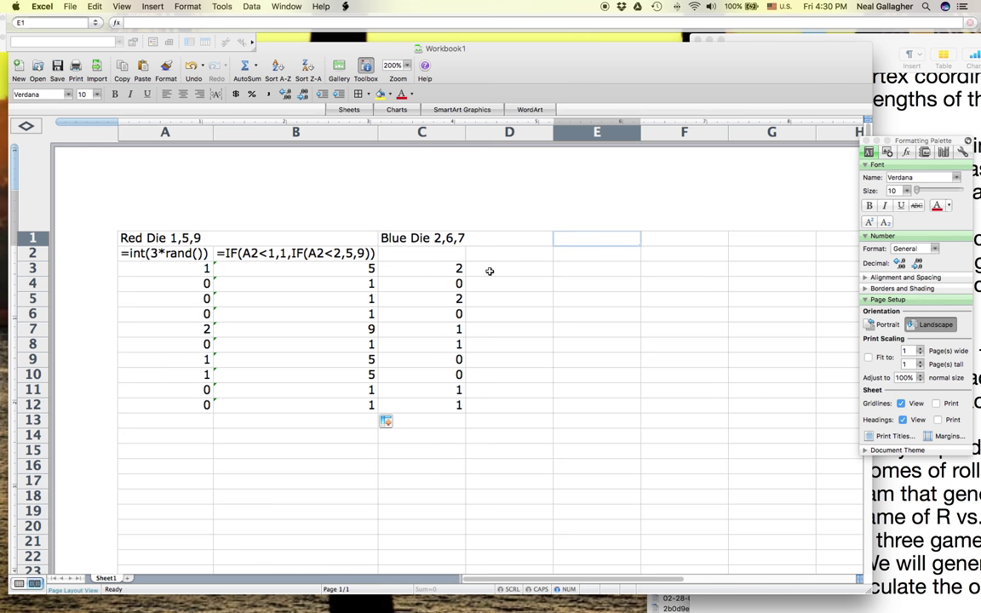
left_click(266, 253)
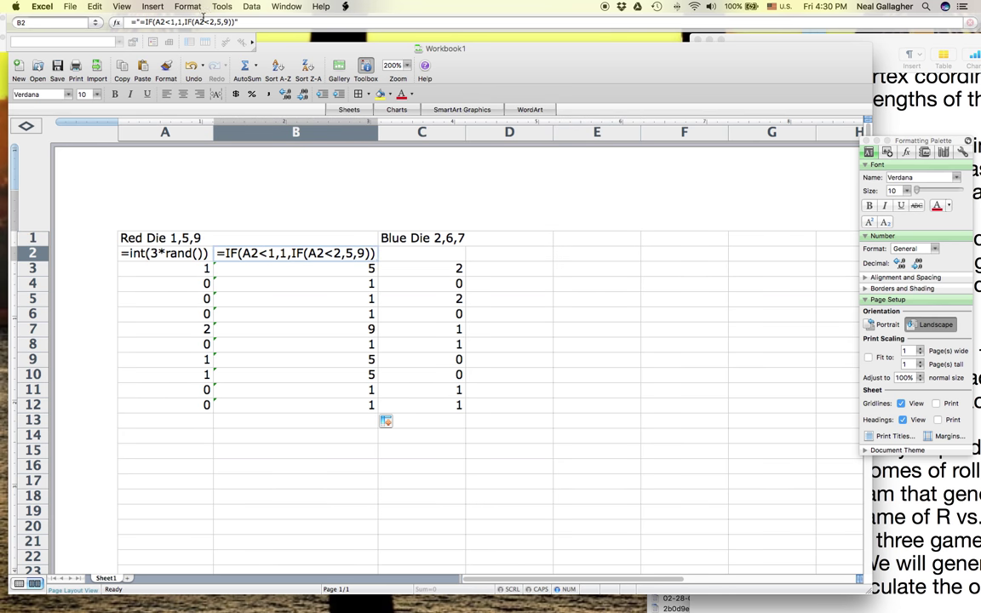
left_click(320, 270)
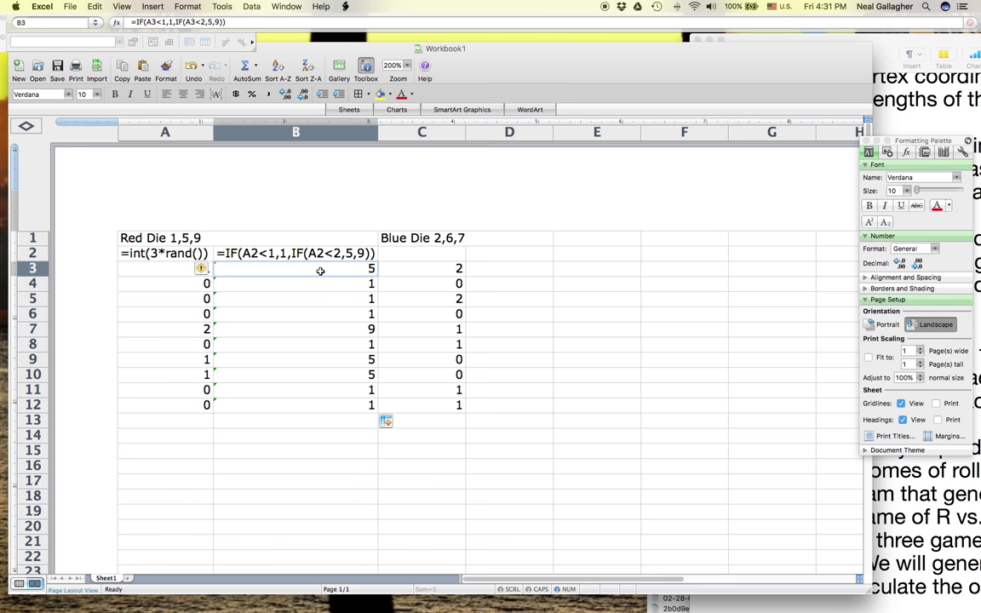
left_click(238, 23)
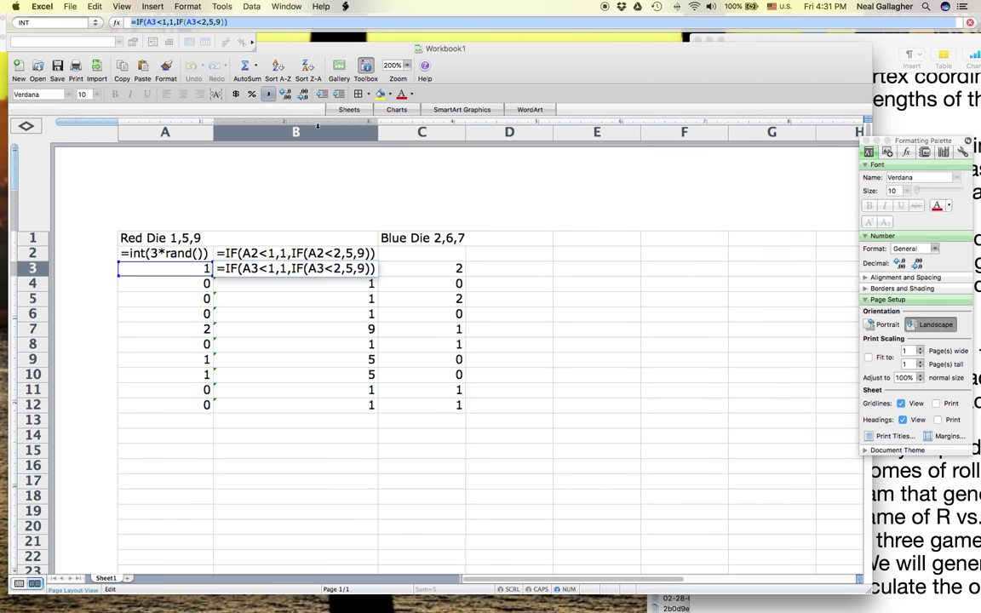
type("=")
left_click(515, 270)
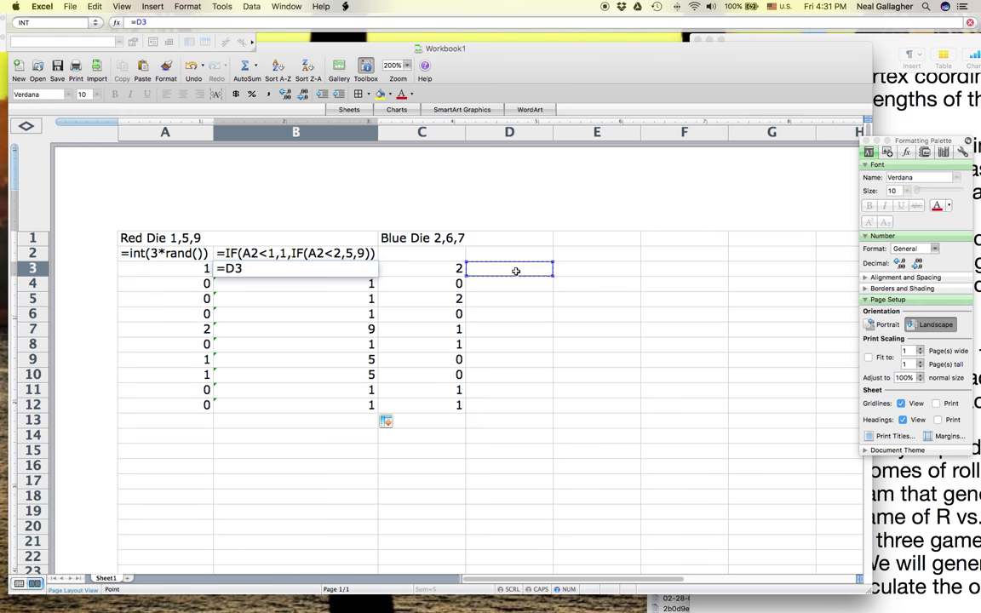
left_click(144, 21)
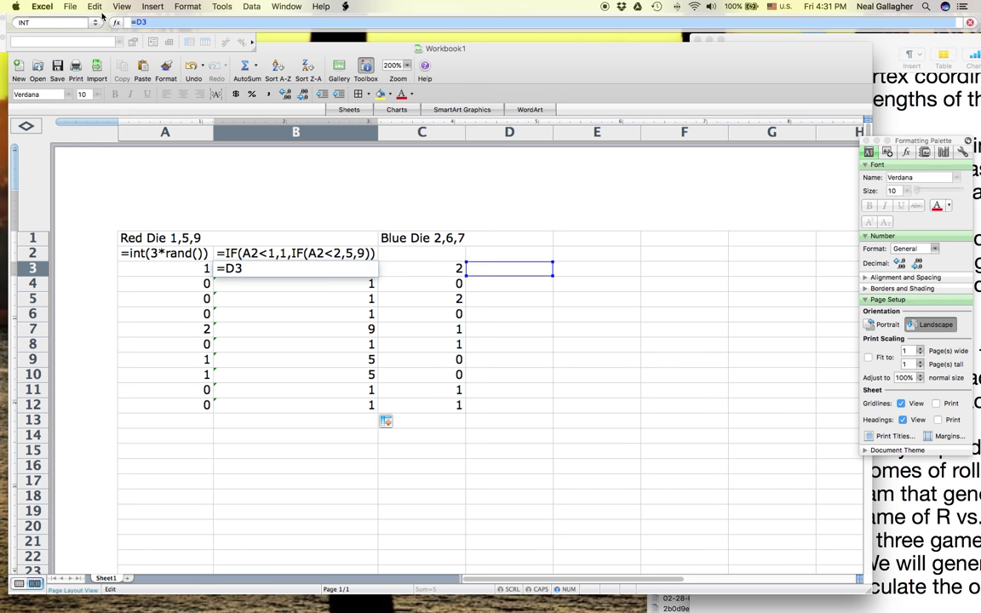
key("BackSpace")
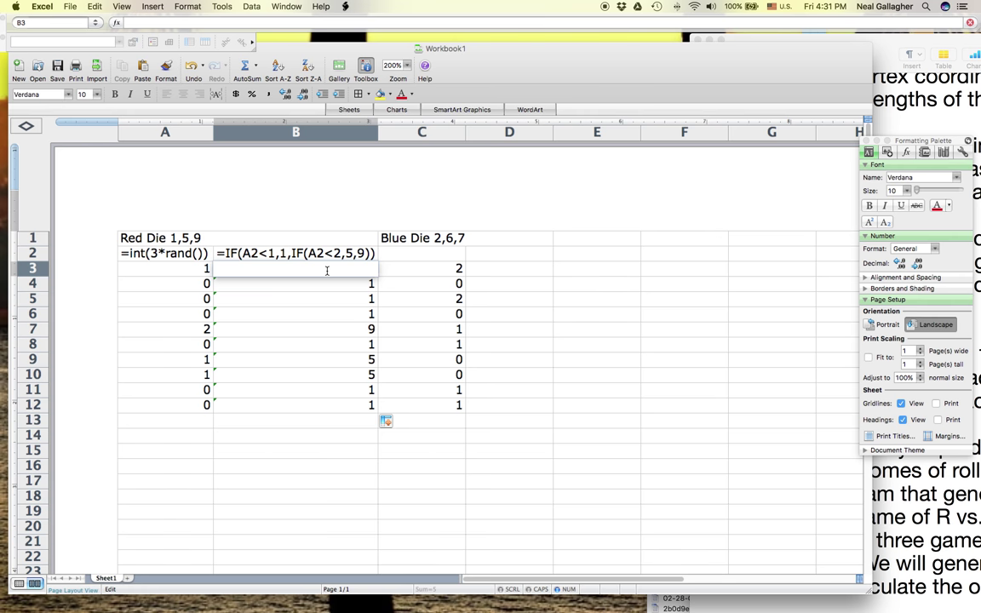
key("Escape")
type("=IF(A3<1,1,IF(A3<2,5,9))")
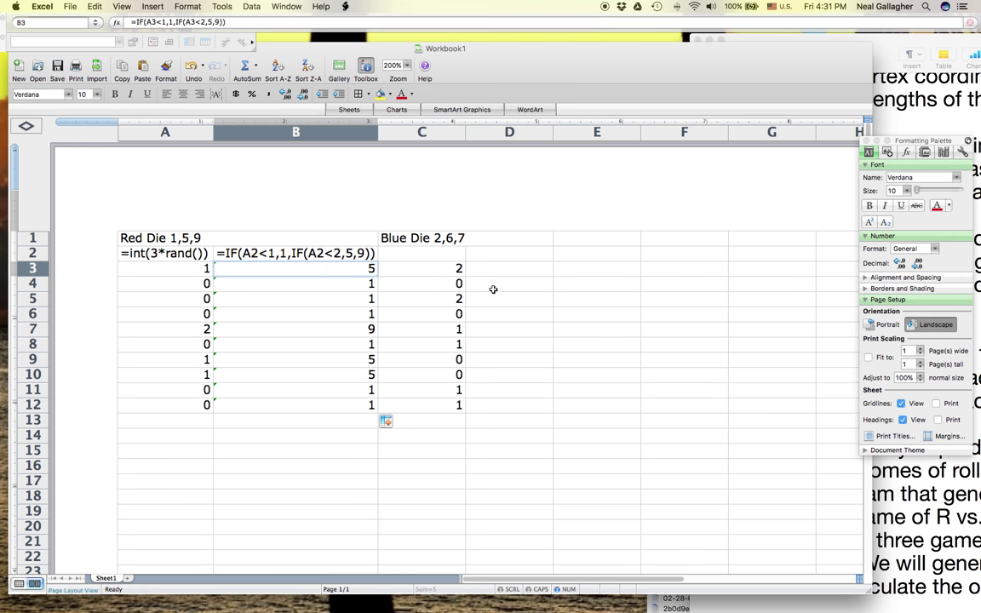
Paste the mapping formula into D3 and change both A3 references to C3.
left_click(514, 271)
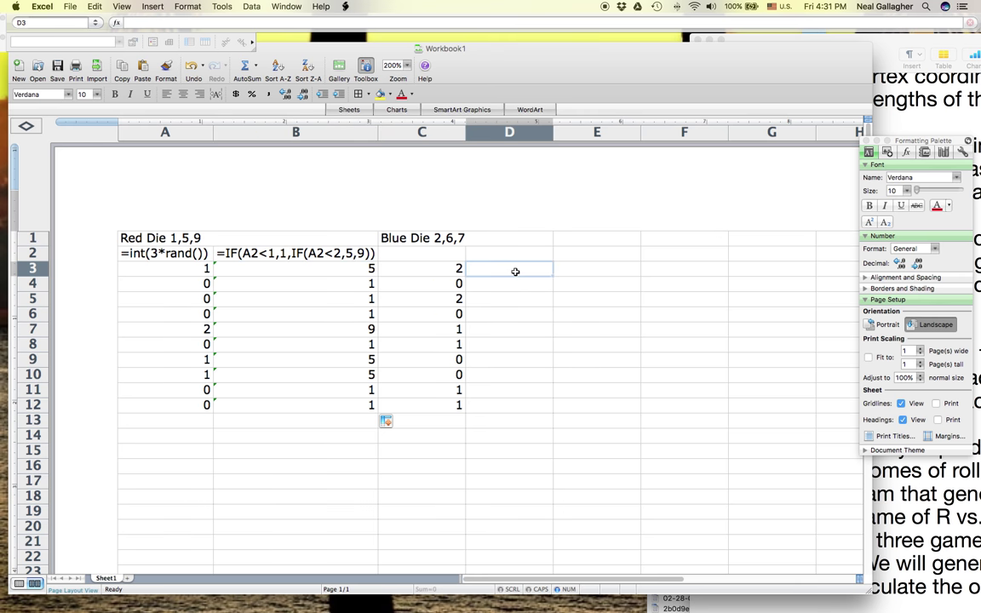
type("=IF(A3<1,1,IF(A3<2,5,9))")
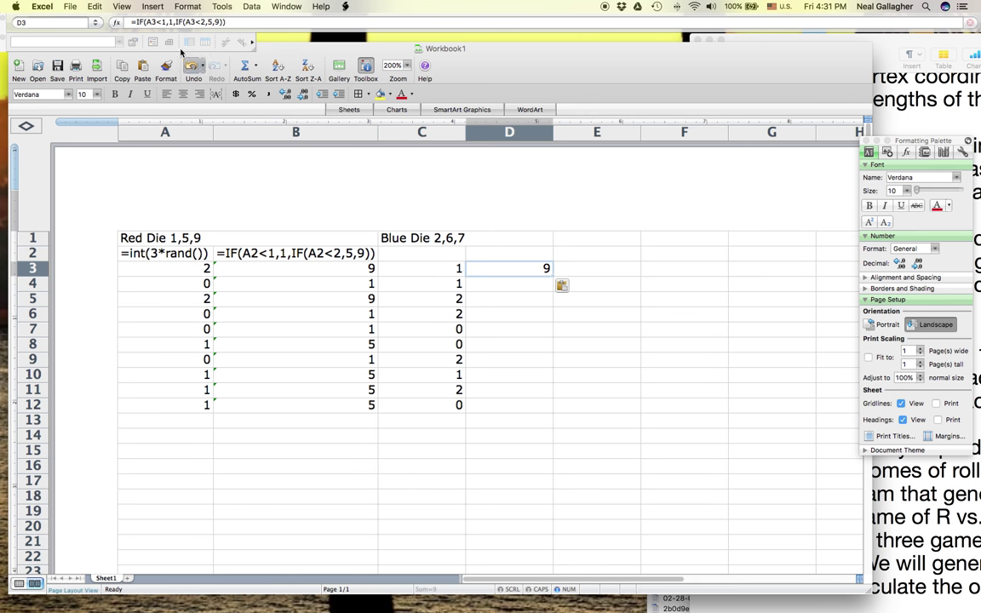
left_click(150, 22)
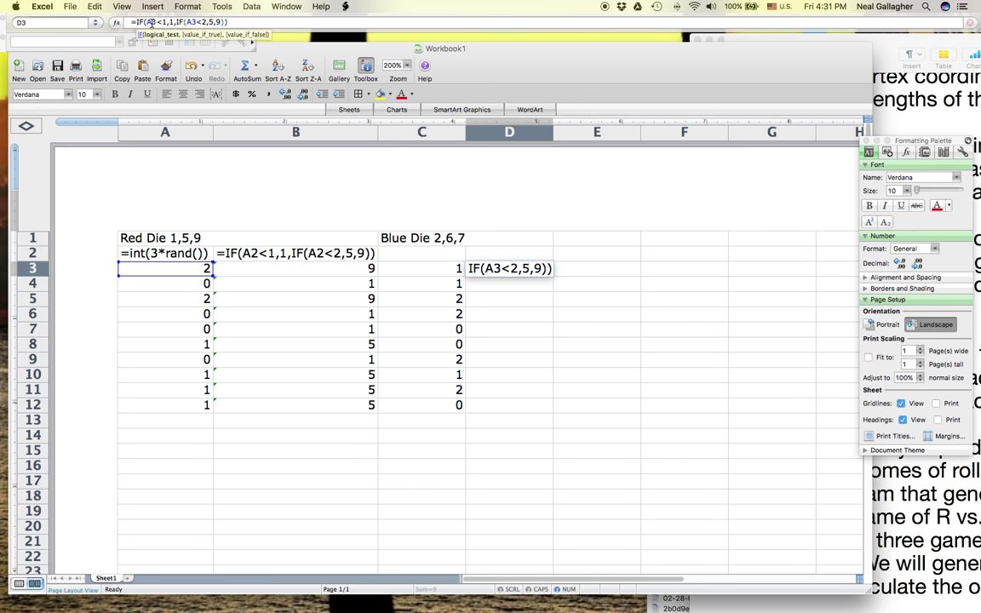
key("BackSpace")
type("C")
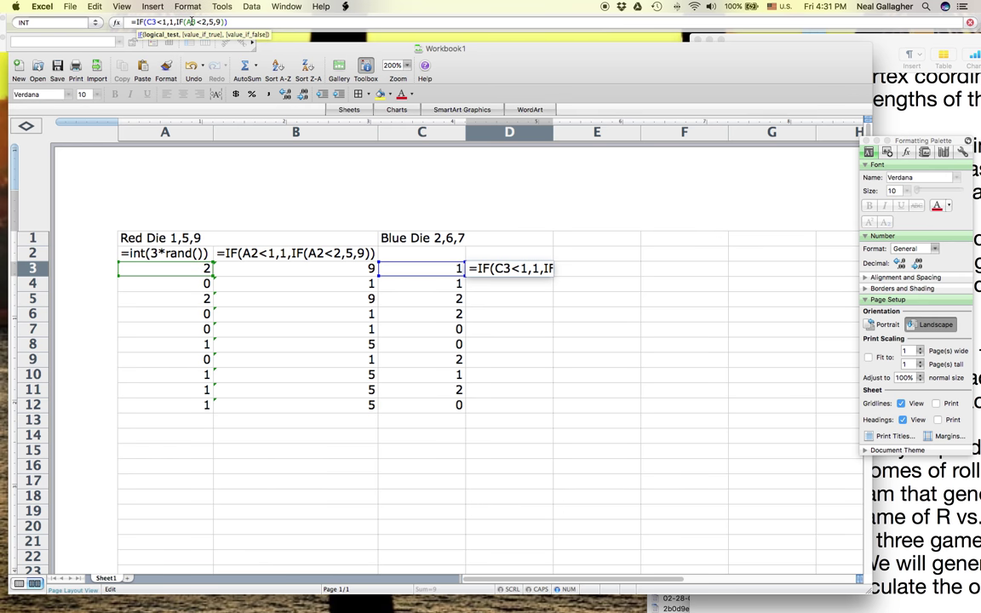
left_click(191, 22)
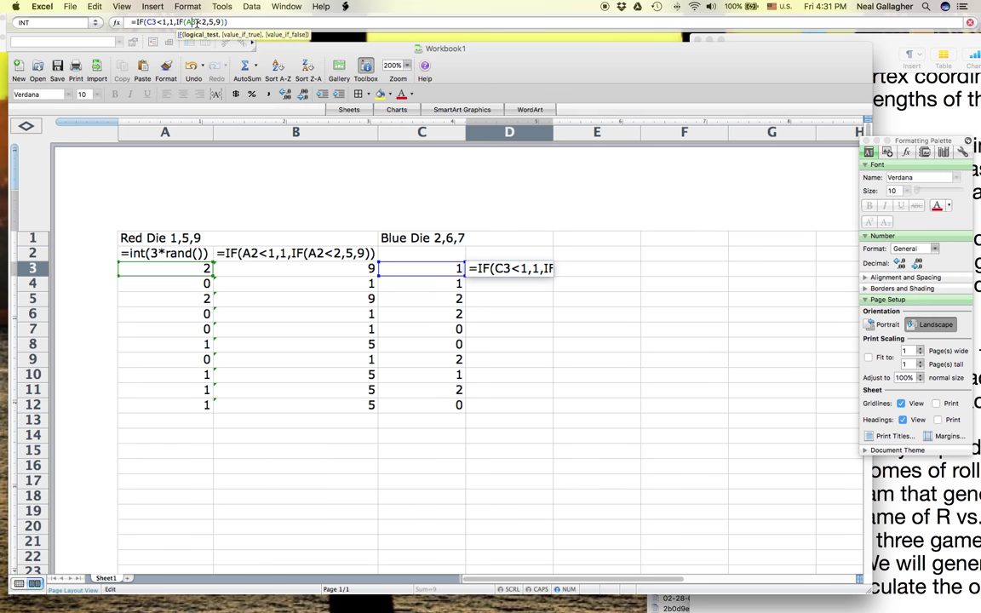
key("BackSpace")
type("C3")
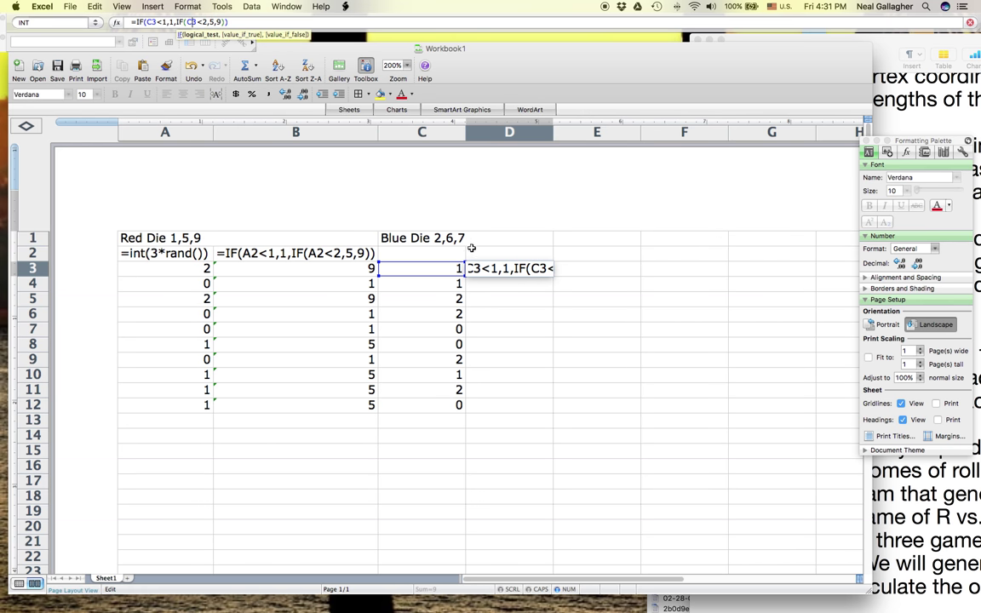
Change D3's results 1, 5, 9 to 2, 6, 7, giving =IF(C3<1,2,IF(C3<2,6,7)).
left_click(173, 23)
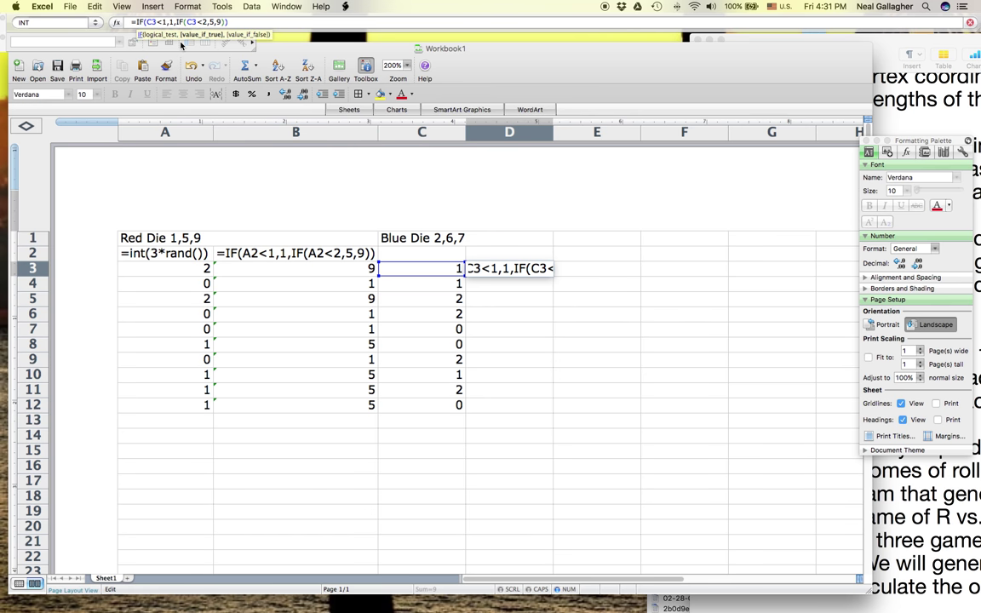
key("BackSpace")
type("2")
key("Right")
left_click(214, 22)
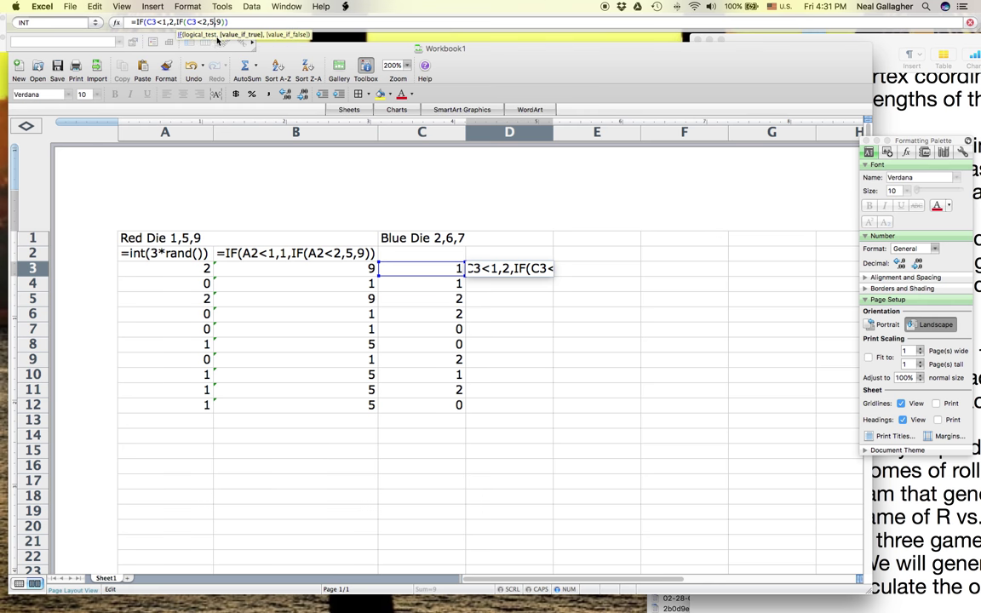
key("BackSpace")
type("6")
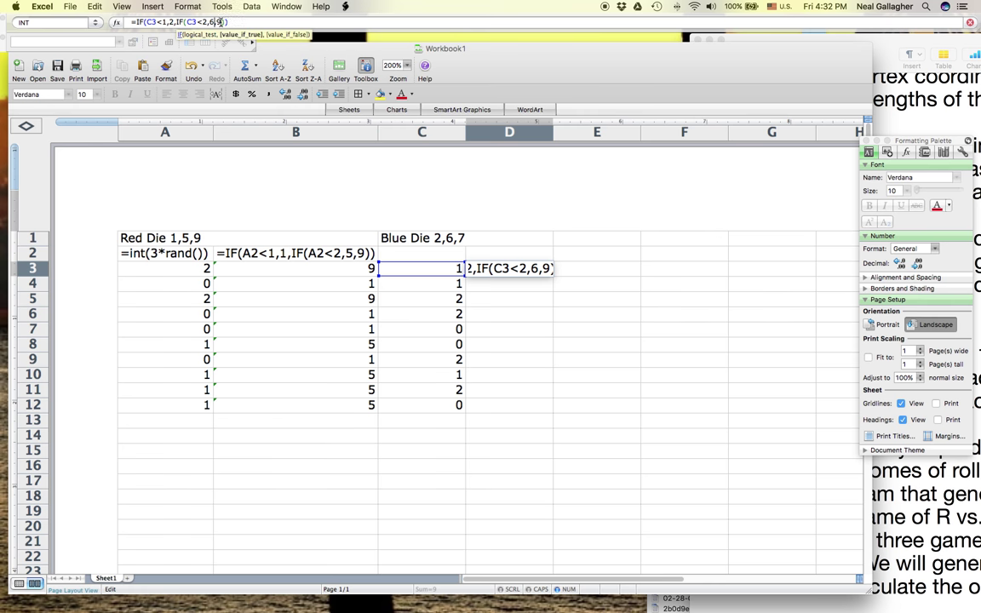
left_click(221, 24)
key("BackSpace")
type("7")
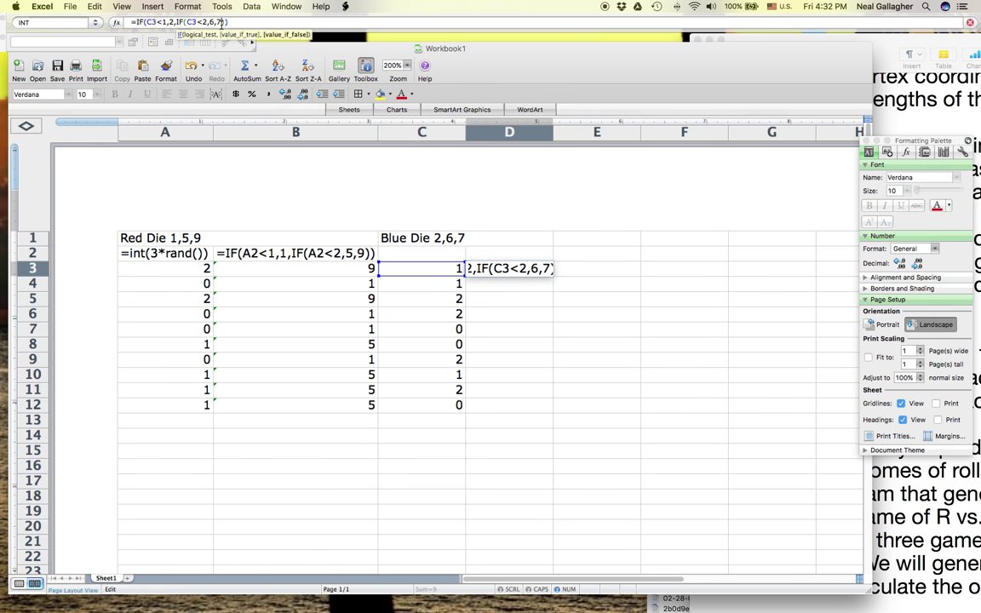
key("Return")
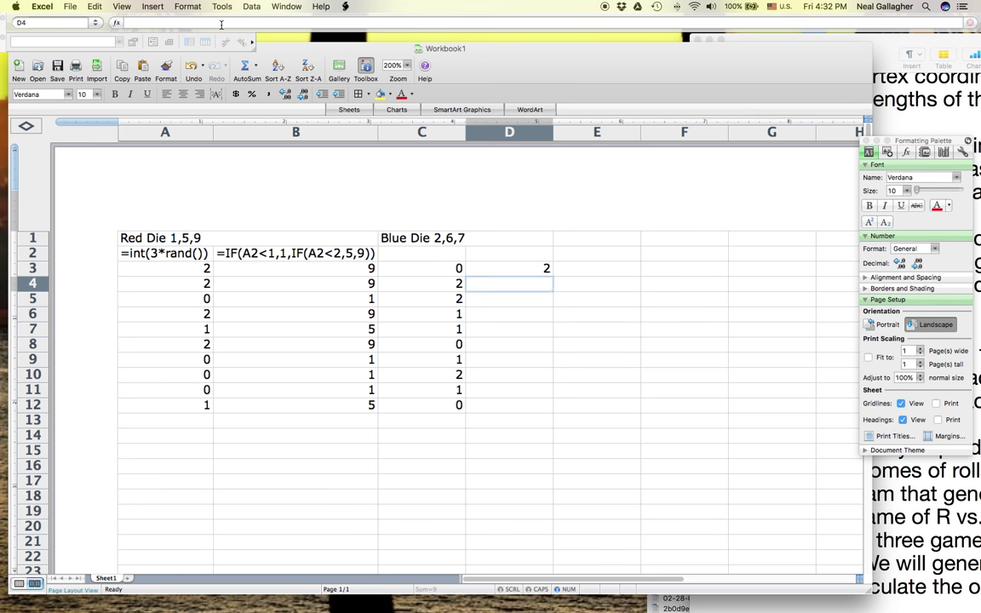
Fill the Blue die formula from D3 down to D12 and compare it with B3.
left_click(520, 269)
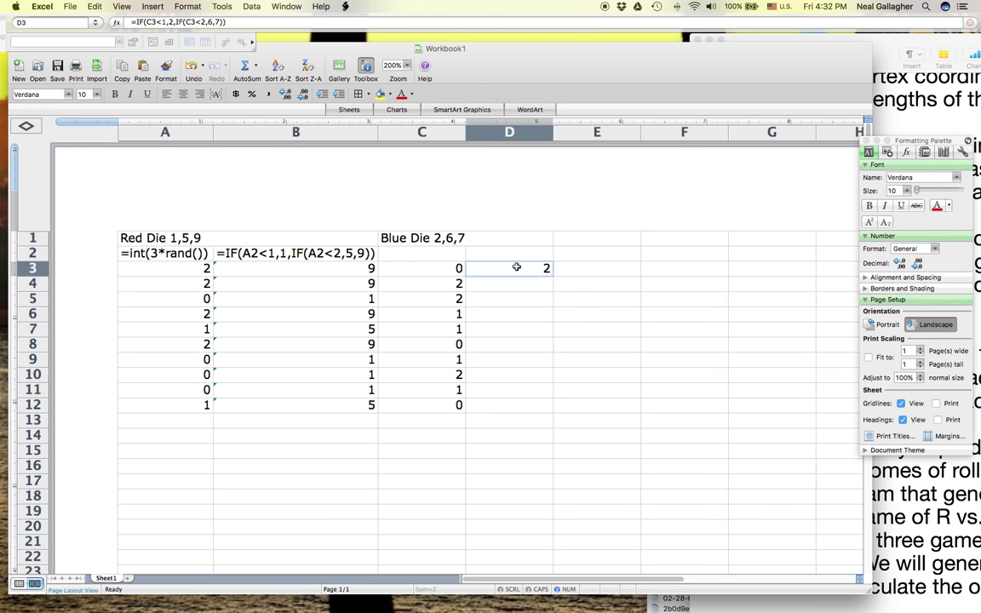
left_click_drag(552, 276, 547, 415)
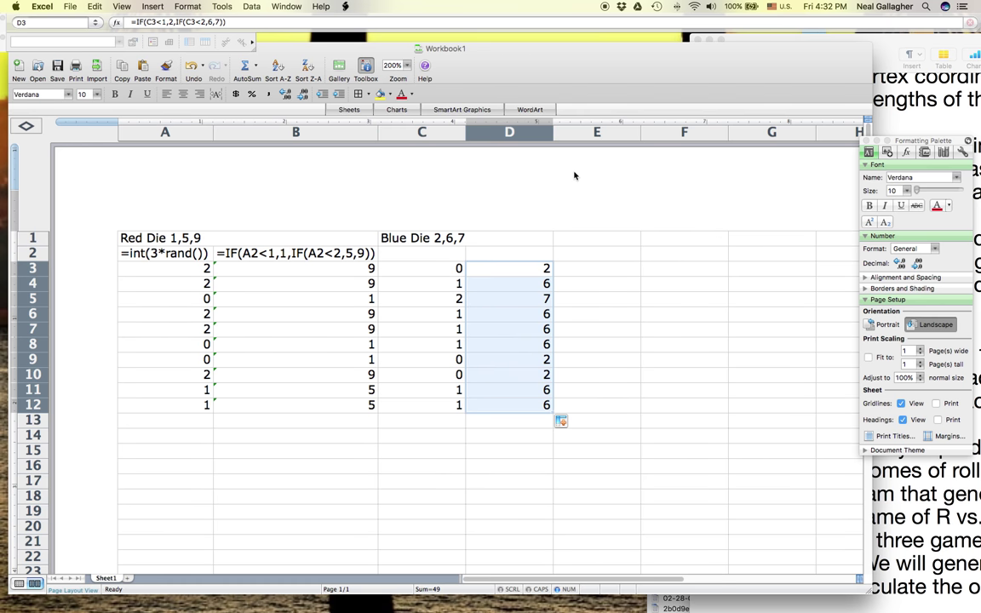
left_click(303, 269)
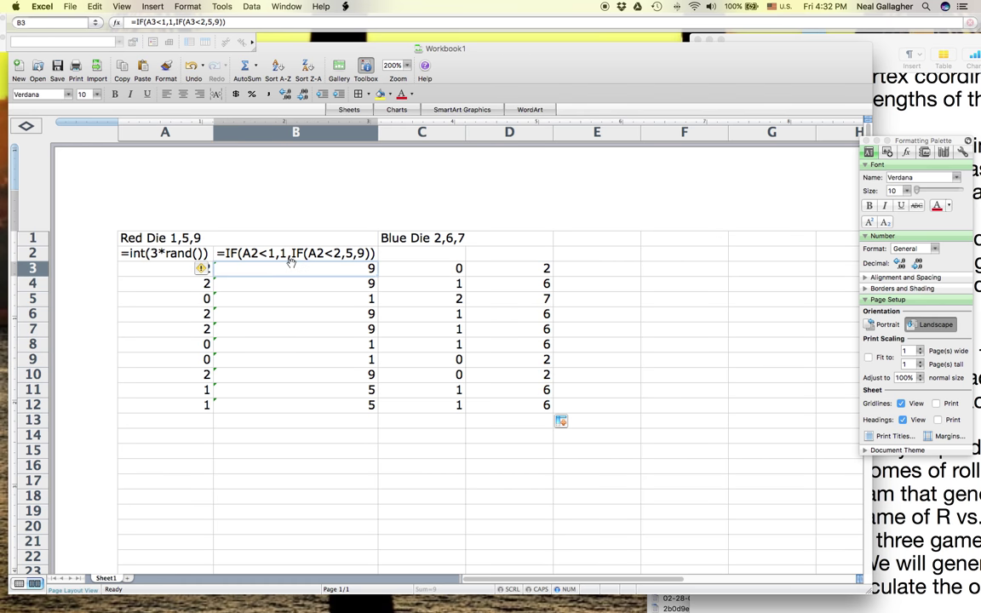
left_click(518, 273)
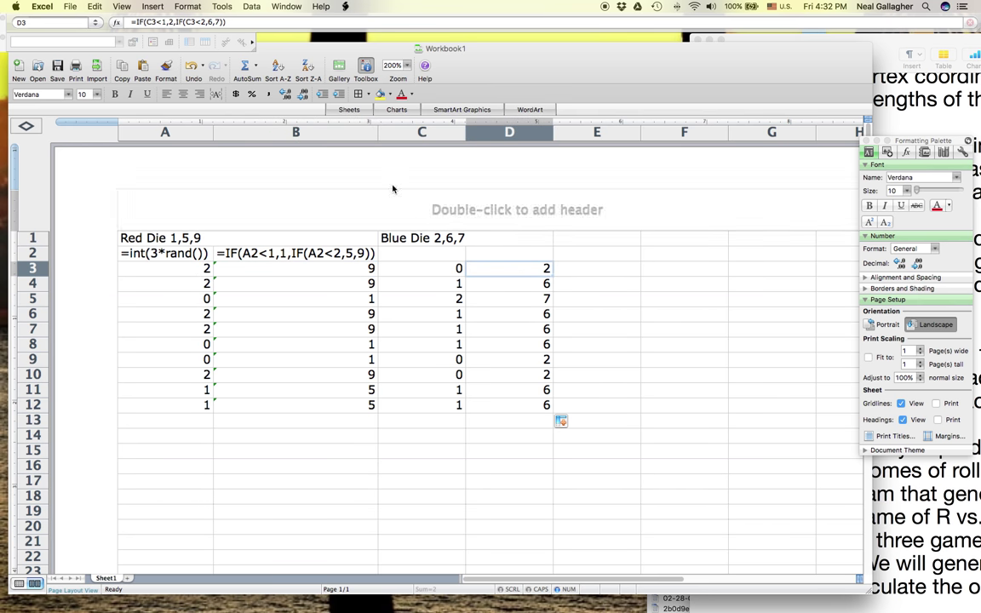
Fill the Red die nested IF formula from B3 down through B12.
left_click(307, 270)
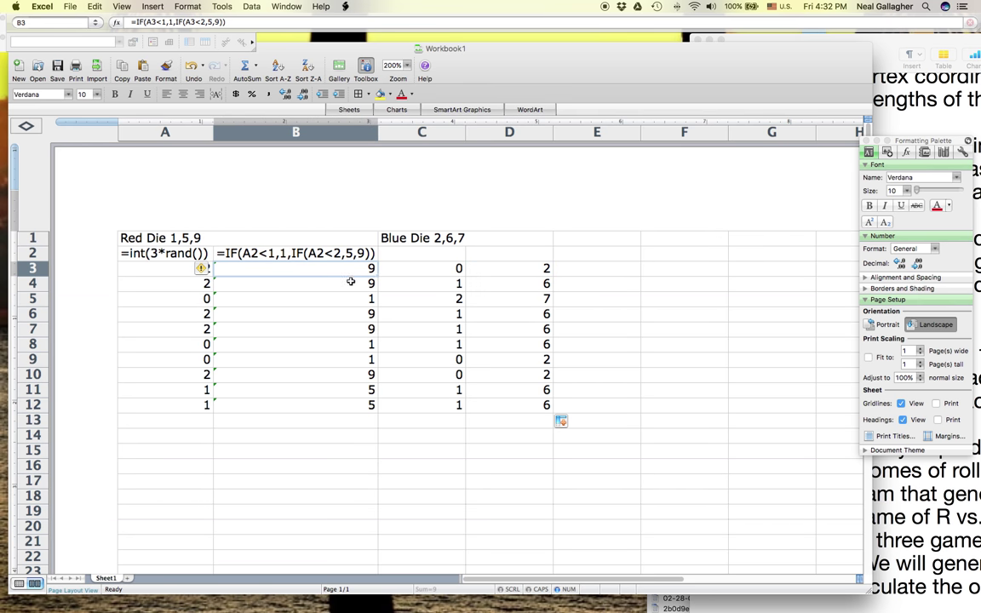
left_click_drag(377, 273, 383, 405)
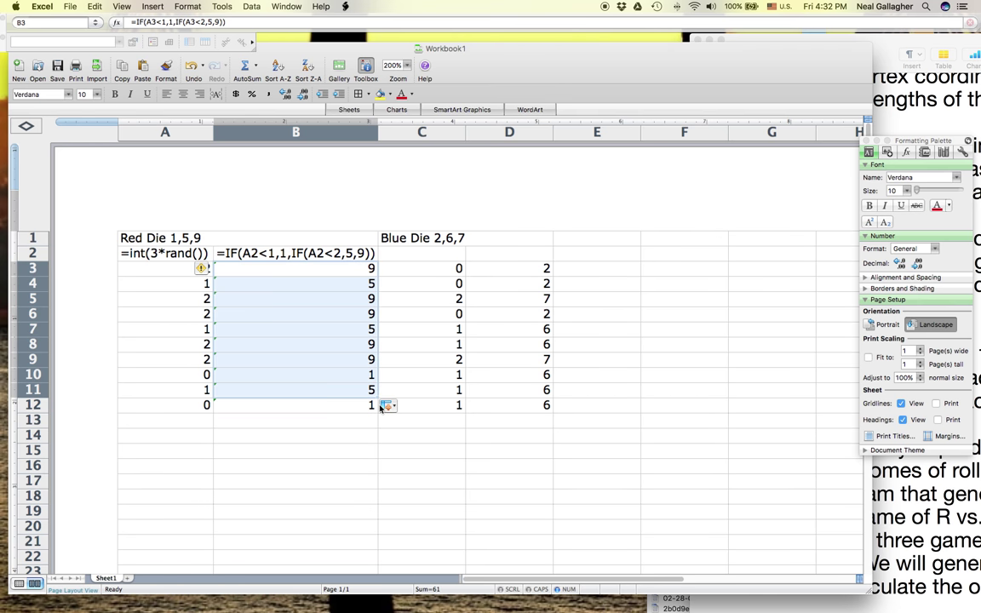
left_click(583, 240)
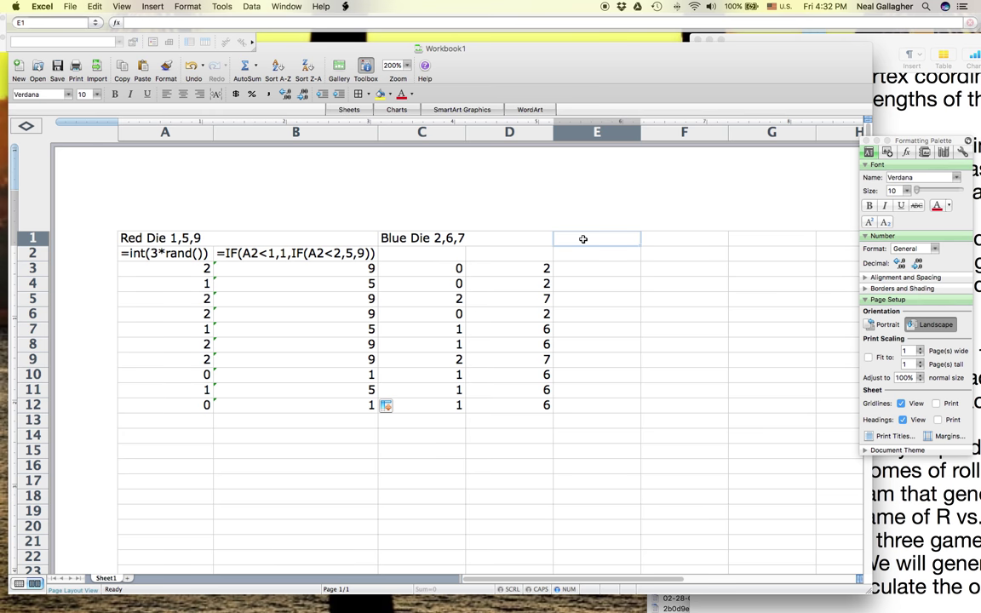
Merge cells E1 and F1 using Format Cells' Merge cells option.
left_click(668, 243, "shift")
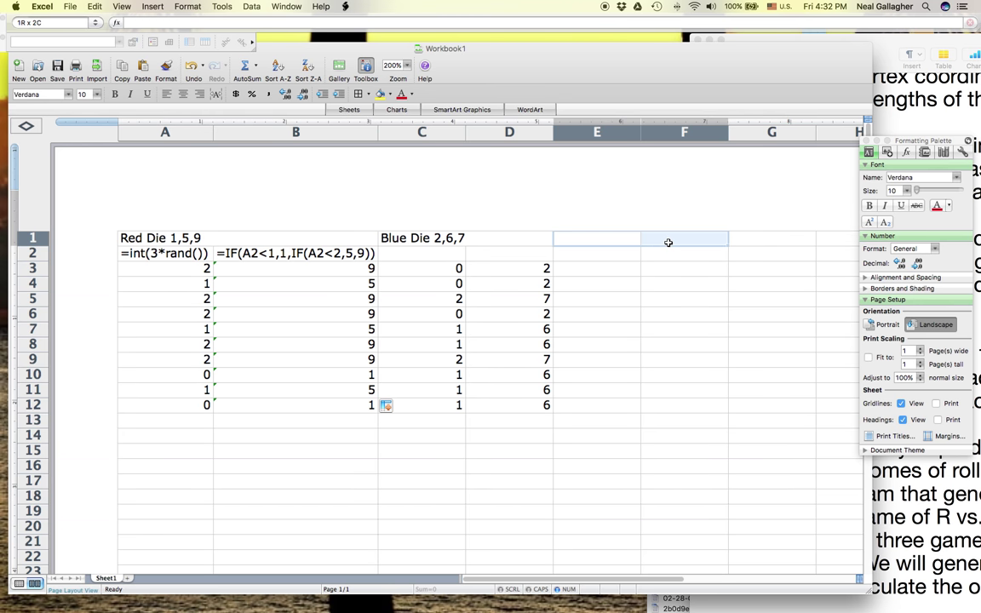
left_click(186, 7)
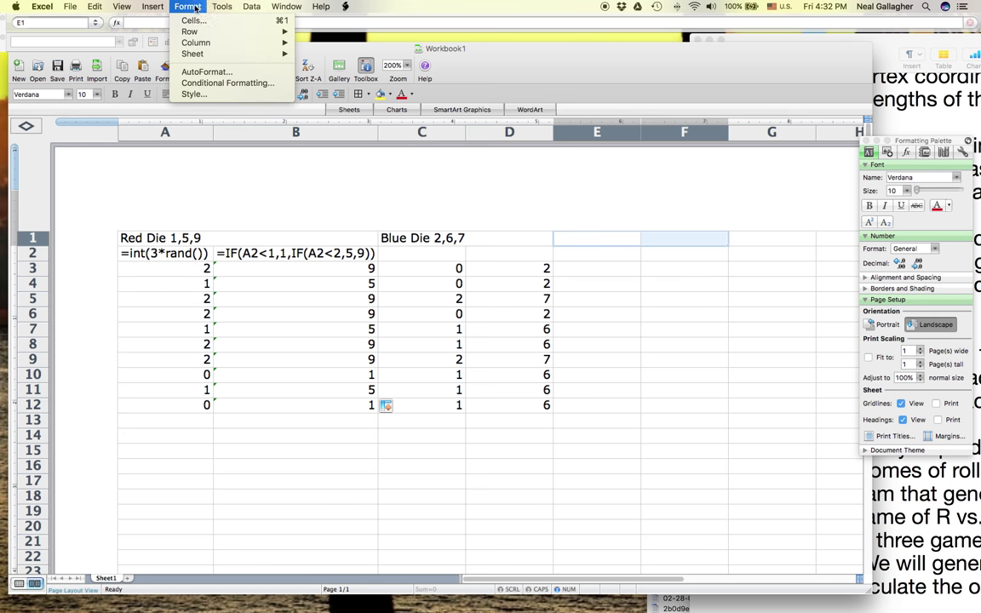
left_click(211, 23)
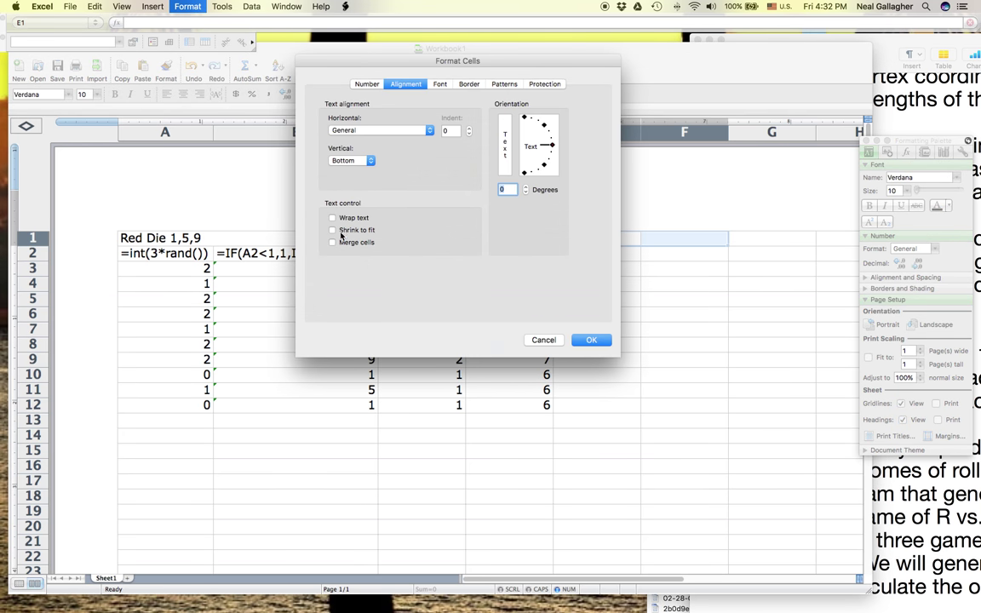
left_click(334, 244)
left_click(590, 339)
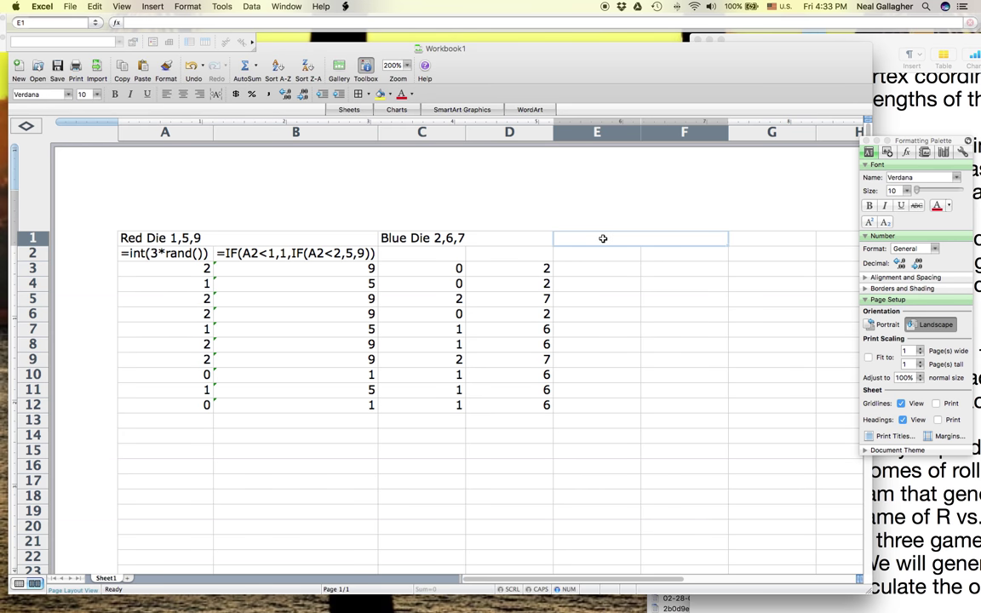
Enter the heading 'Green Die 3,4,8' in the merged E1 cell.
type("Gree")
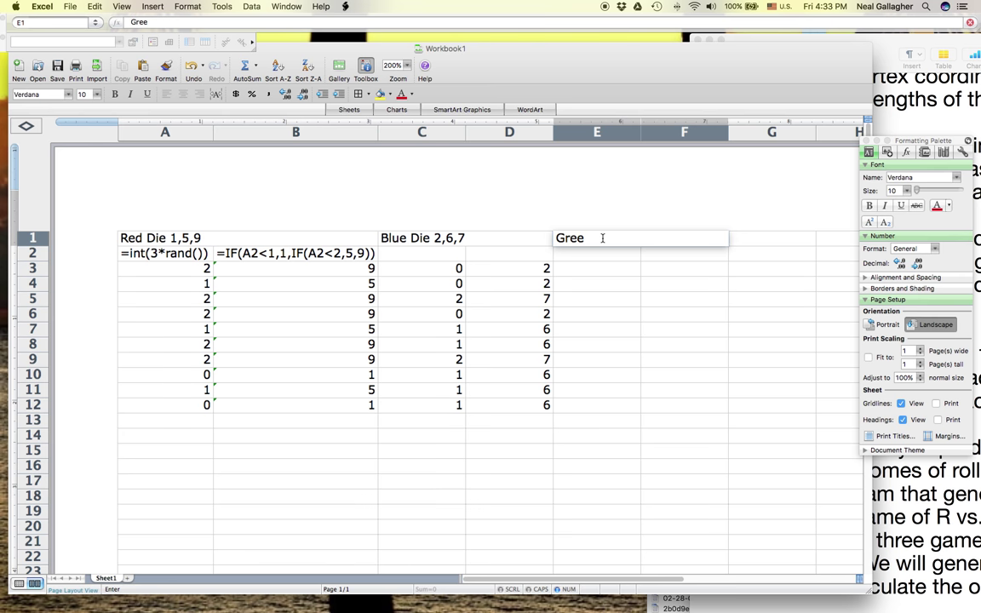
type("n Die")
left_click(837, 38)
left_click_drag(545, 39, 879, 39)
left_click(624, 239)
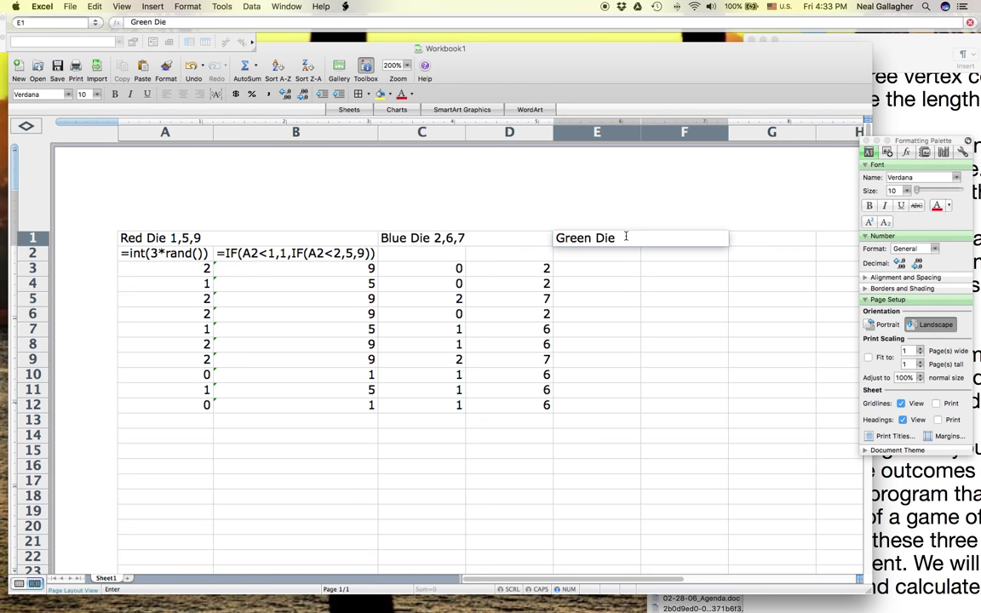
type("3,4,8")
Copy C3's =INT(3*RAND()) formula into E3 and fill it down to E12.
left_click(596, 271)
left_click(432, 271)
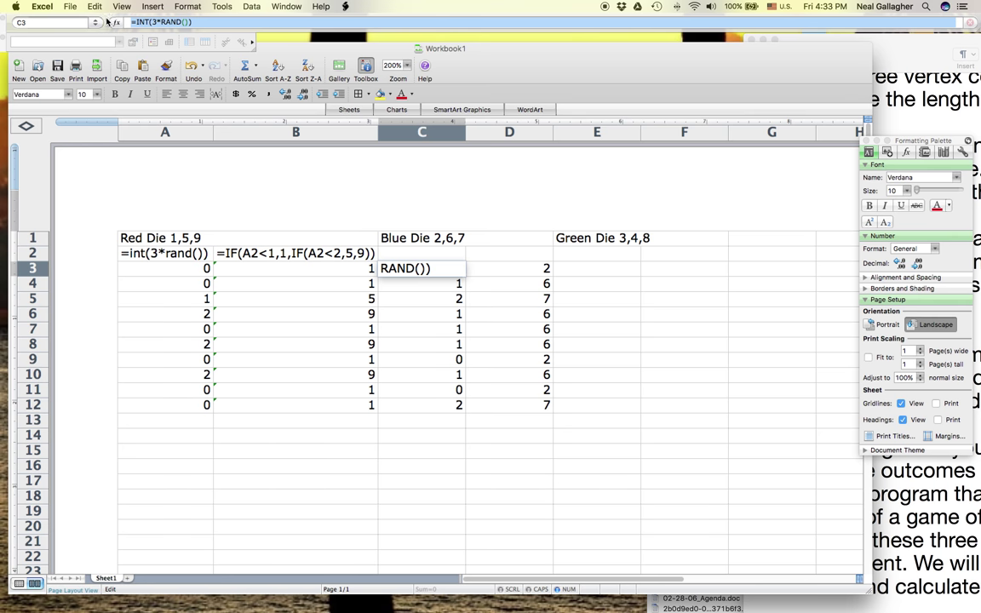
left_click(111, 21)
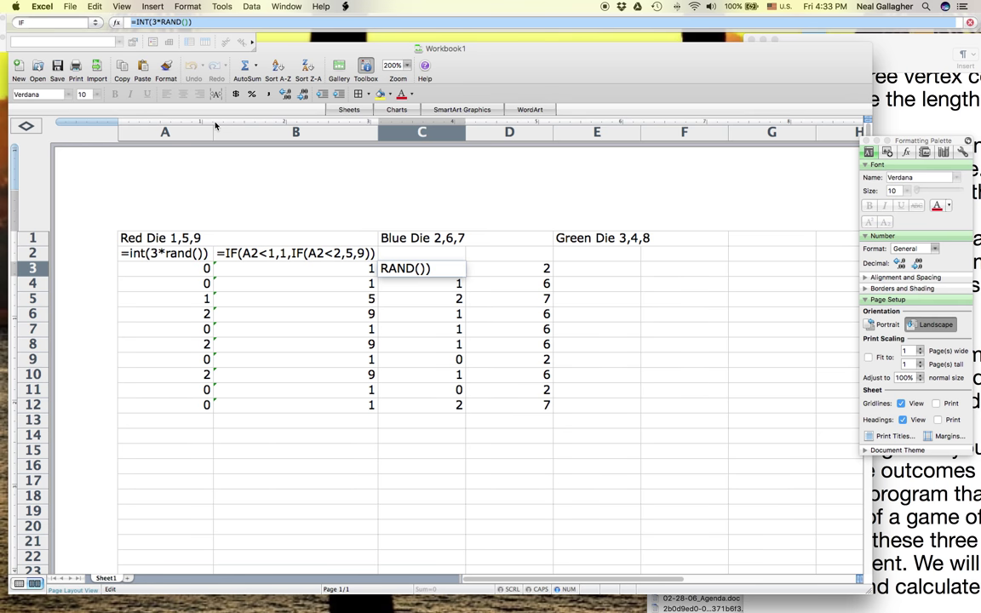
key("Return")
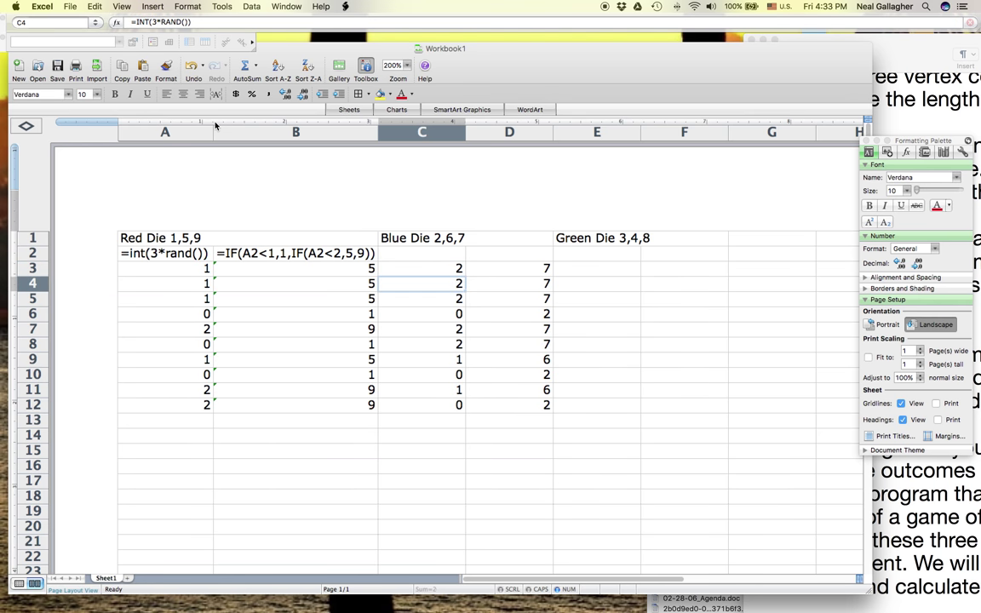
left_click(595, 271)
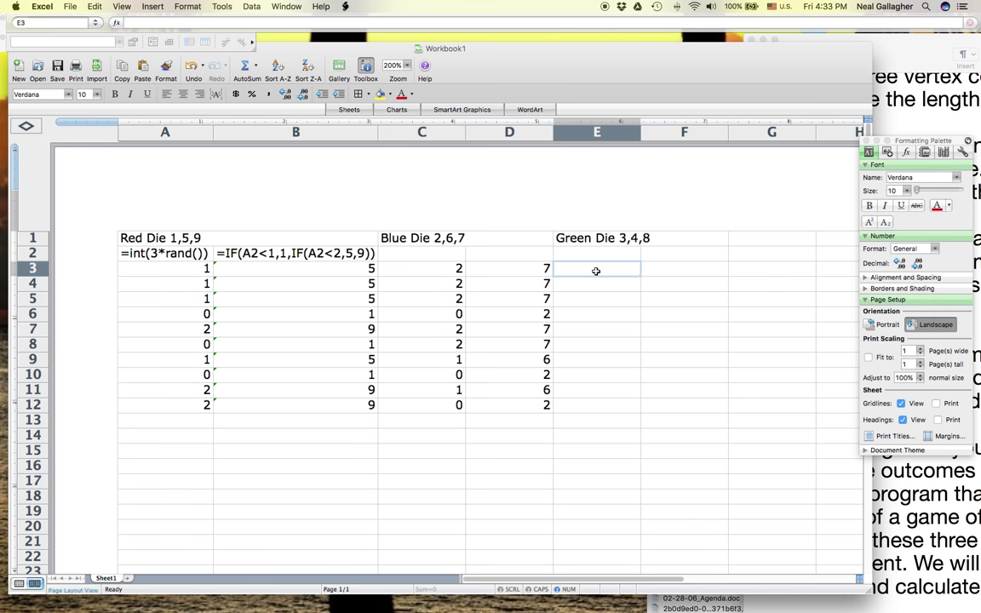
type("=INT(3*RAND())")
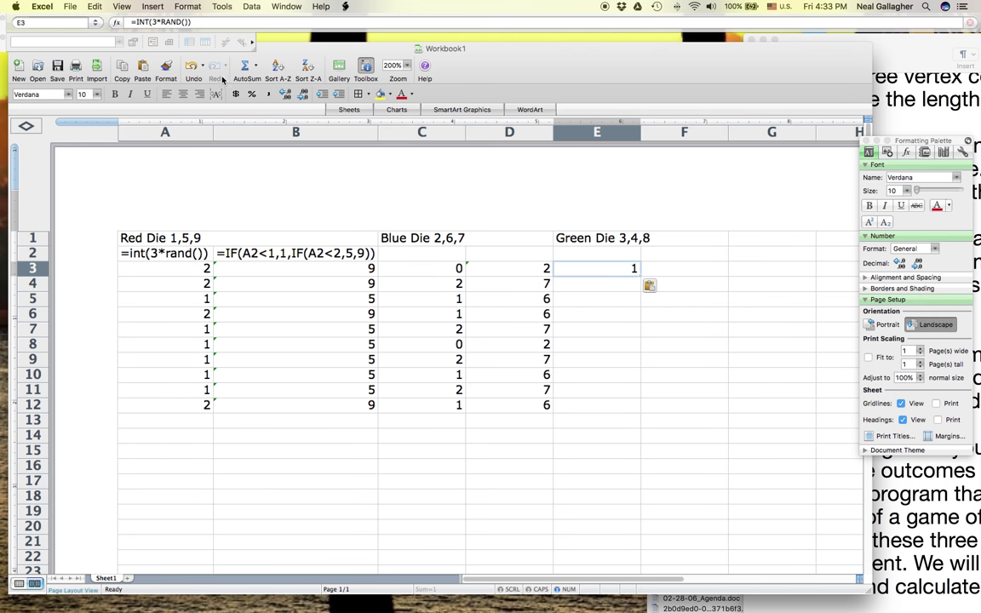
left_click_drag(639, 277, 640, 412)
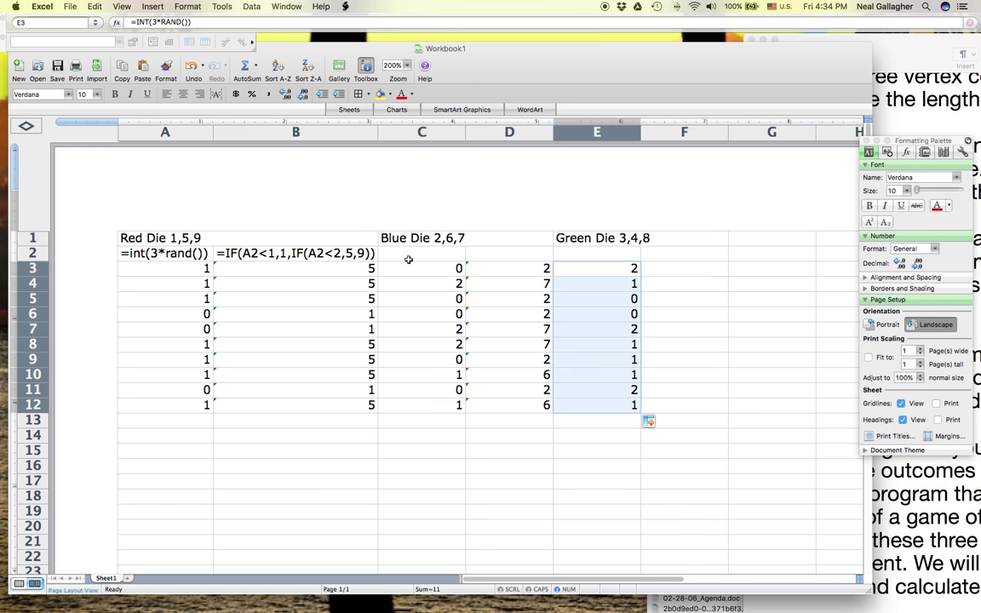
Copy D3's nested IF formula and paste it into F3.
left_click(509, 270)
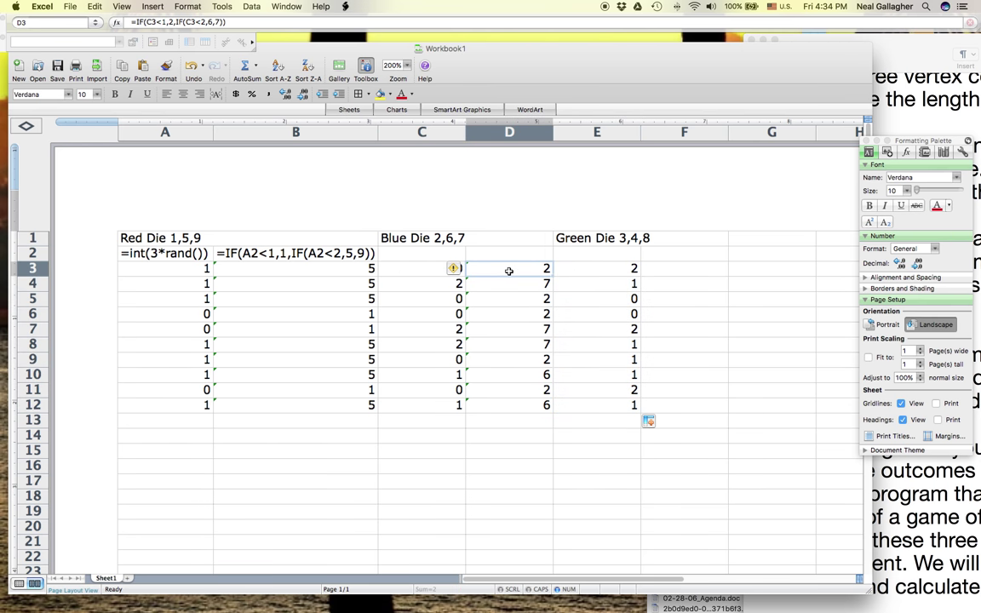
left_click(232, 23)
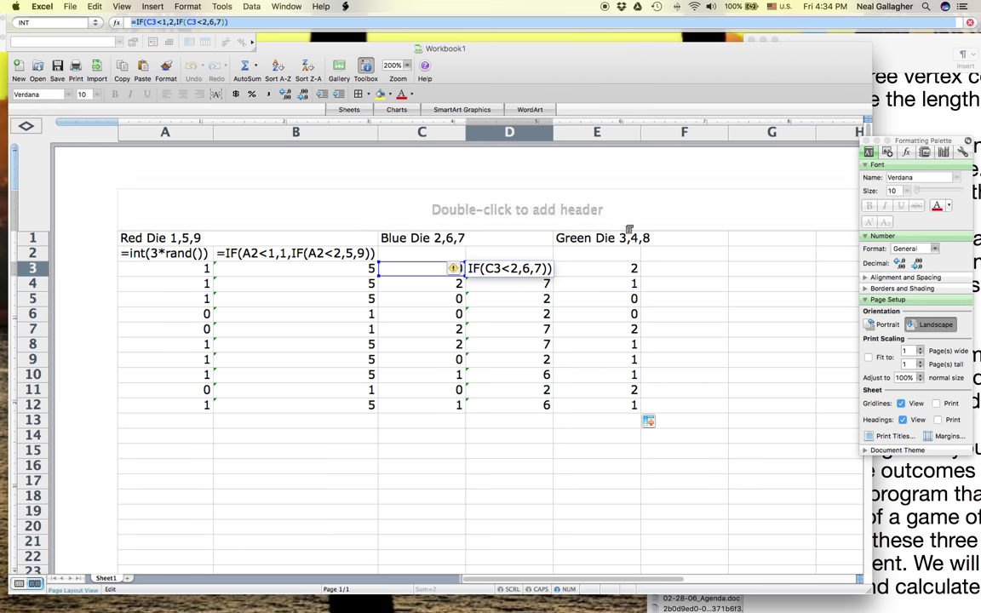
key("Return")
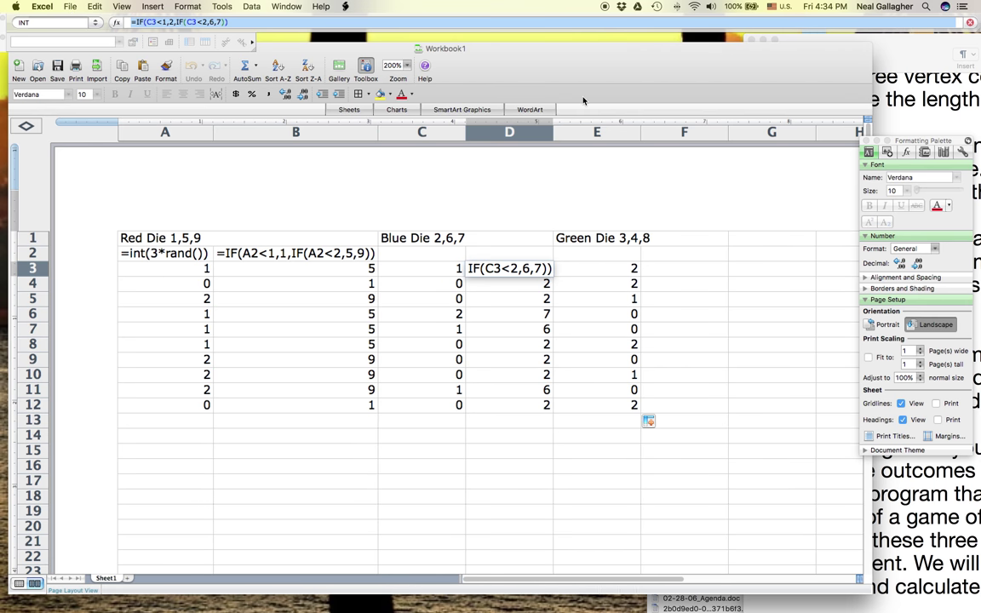
left_click(667, 269)
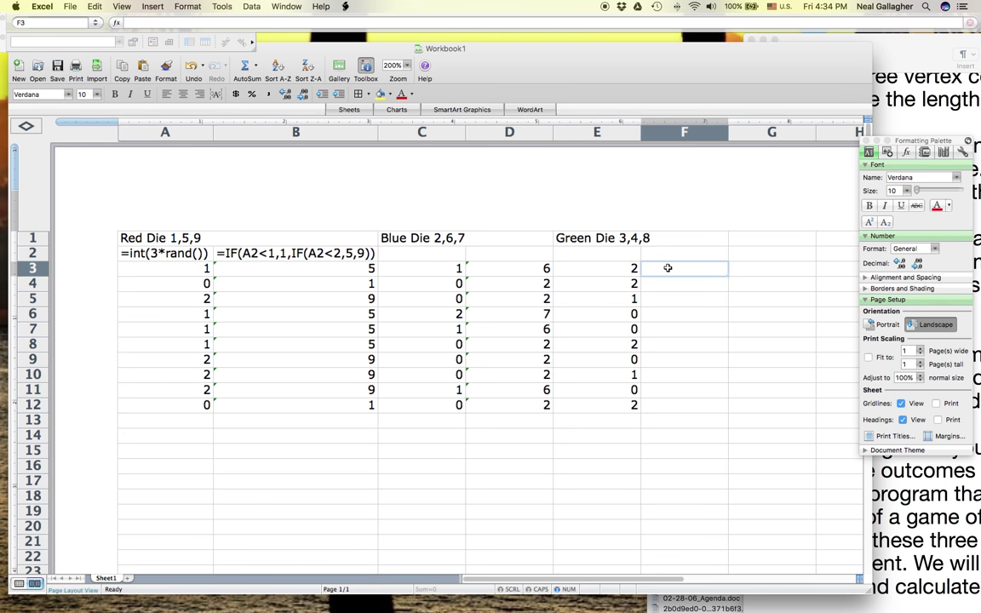
type("=IF(C3<1,2,IF(C3<2,6,7))")
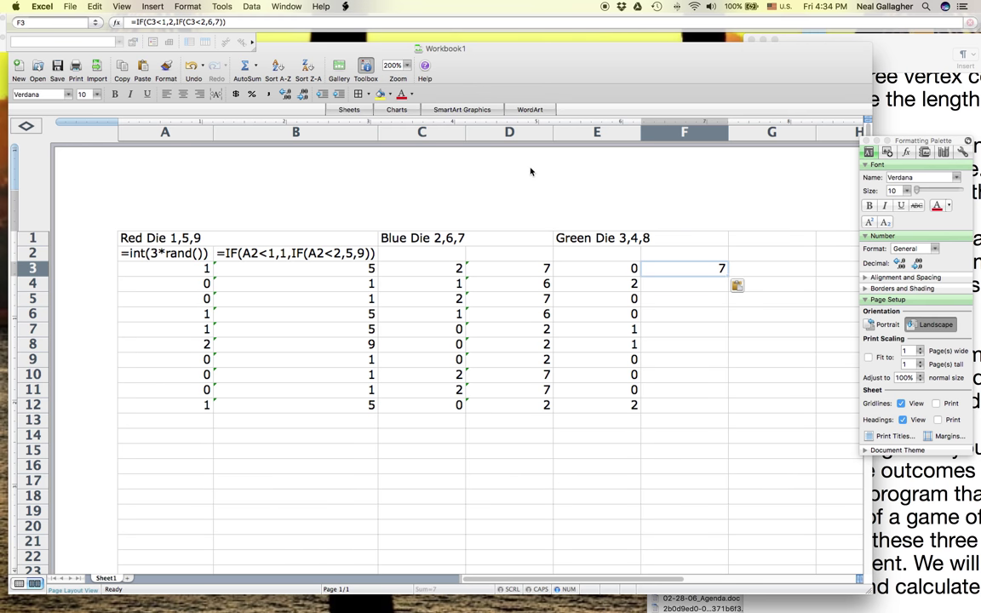
Change both C3 references in F3's formula to D3.
left_click(150, 23)
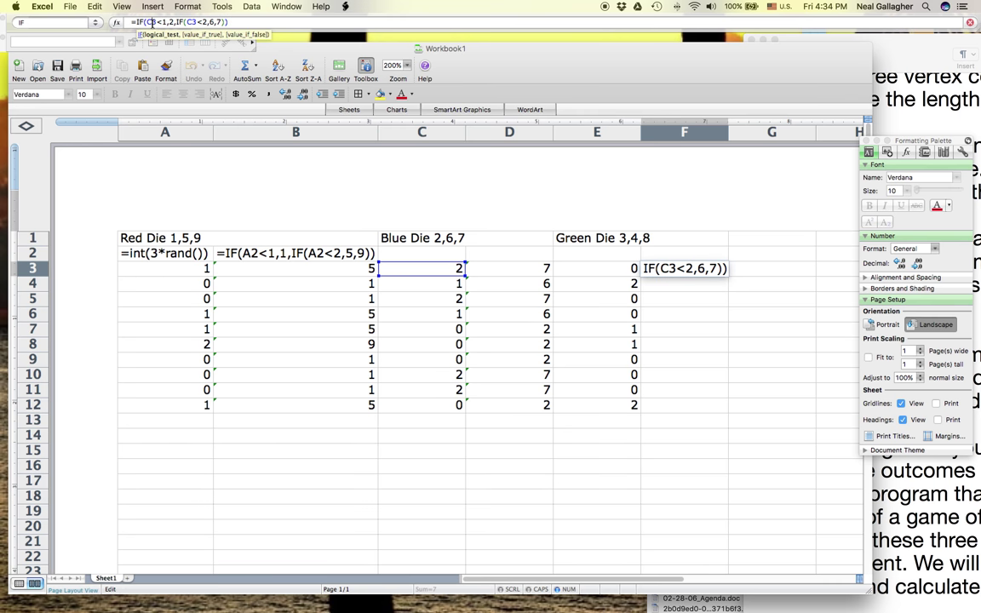
key("BackSpace")
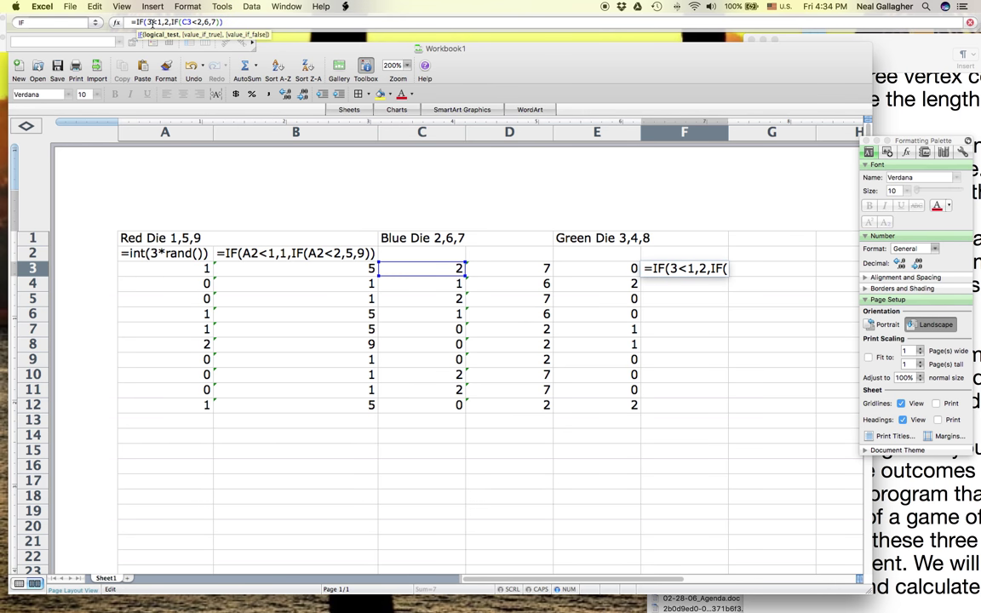
type("D")
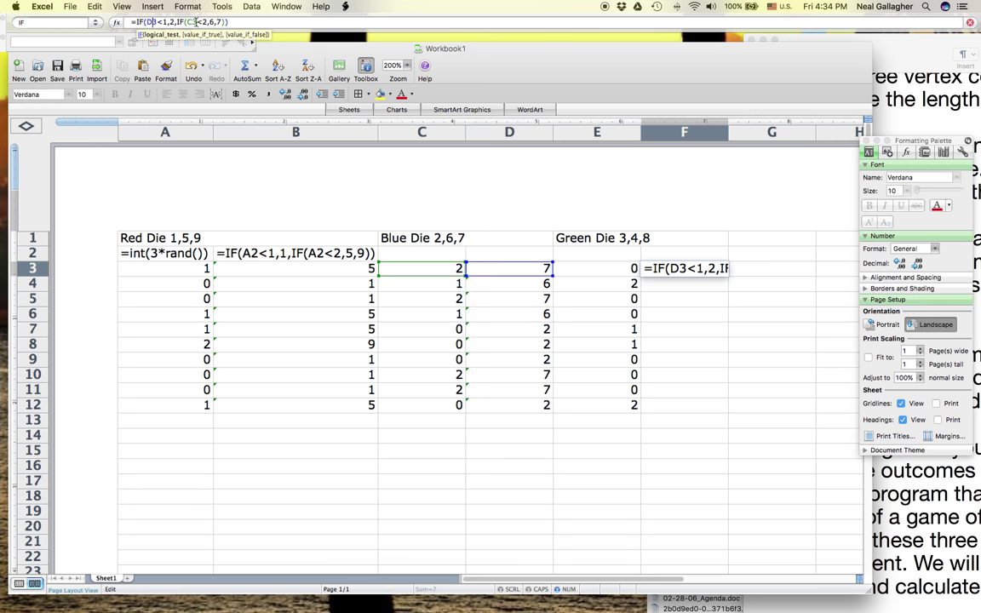
left_click(193, 22)
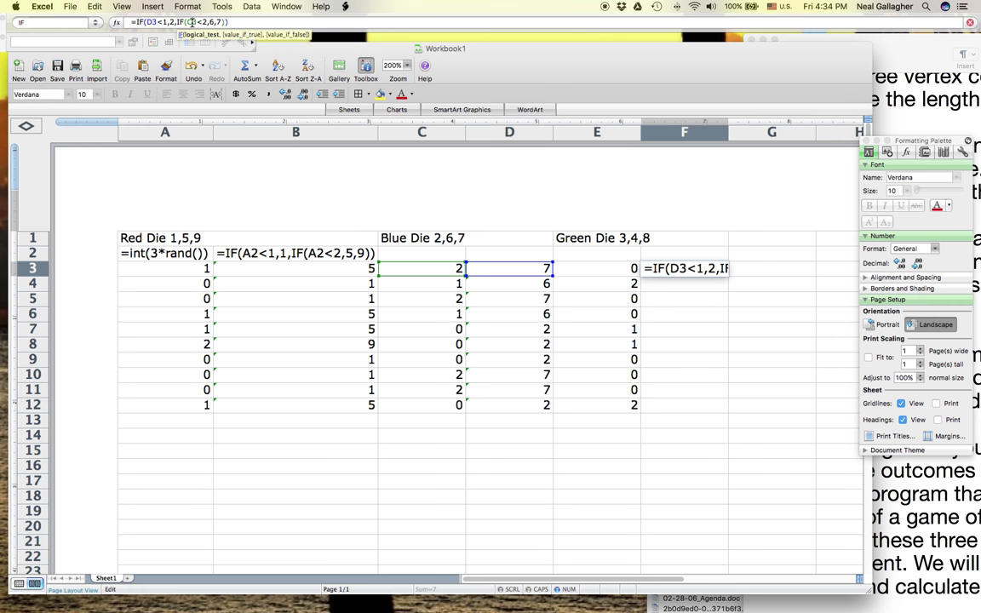
key("BackSpace")
type("D")
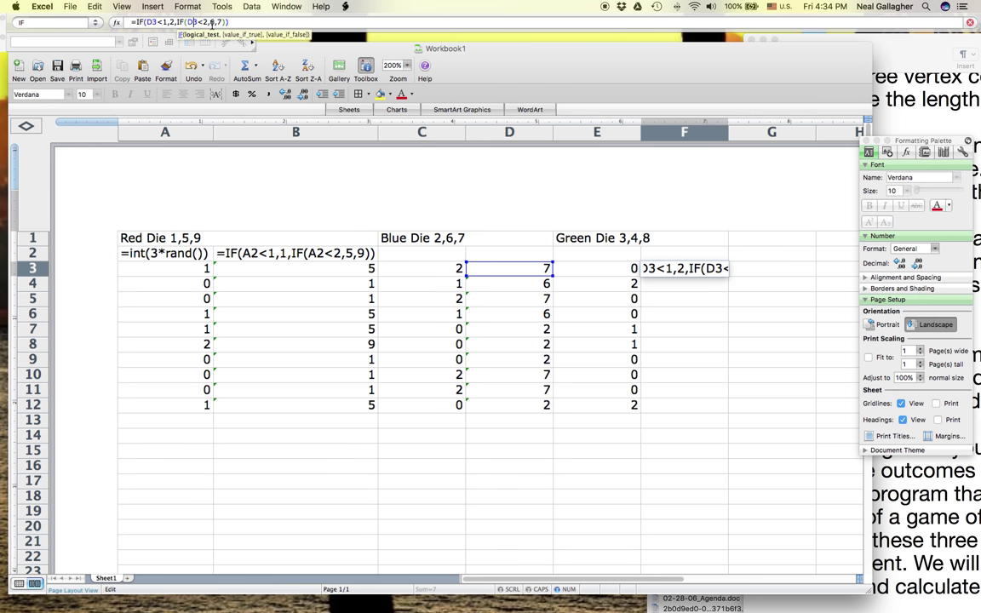
left_click(856, 57)
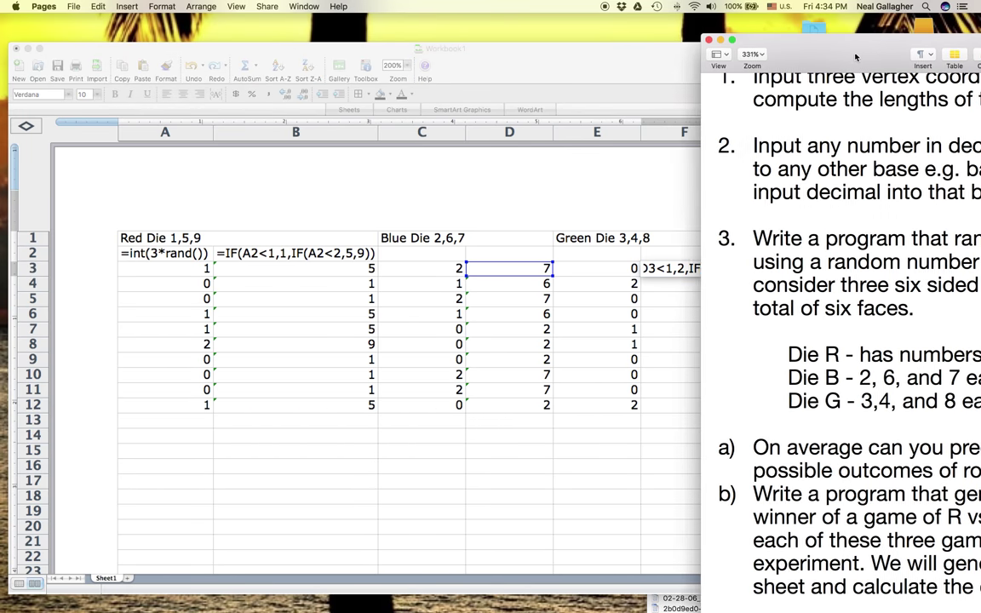
left_click_drag(855, 57, 935, 61)
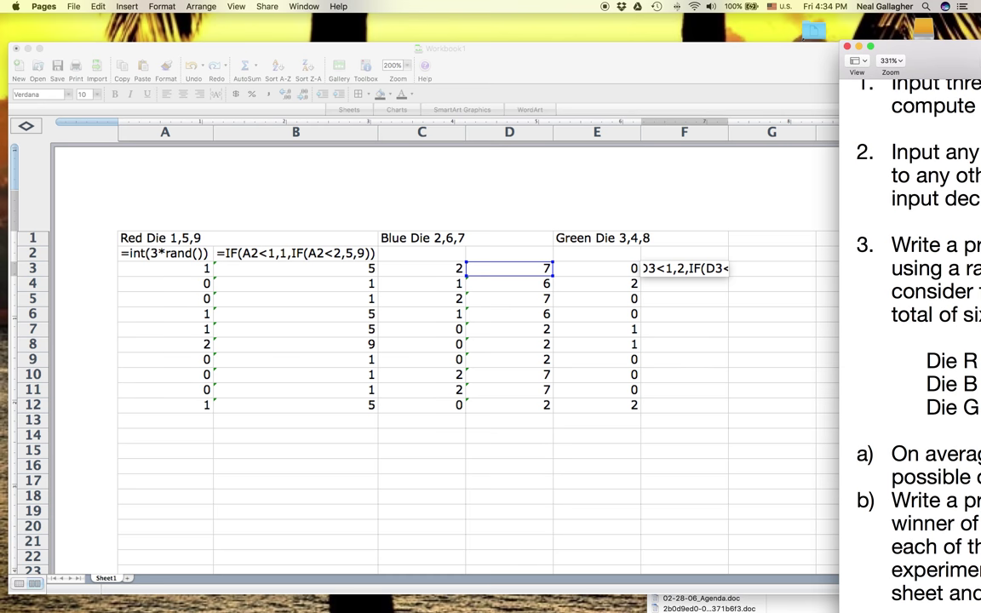
left_click(682, 269)
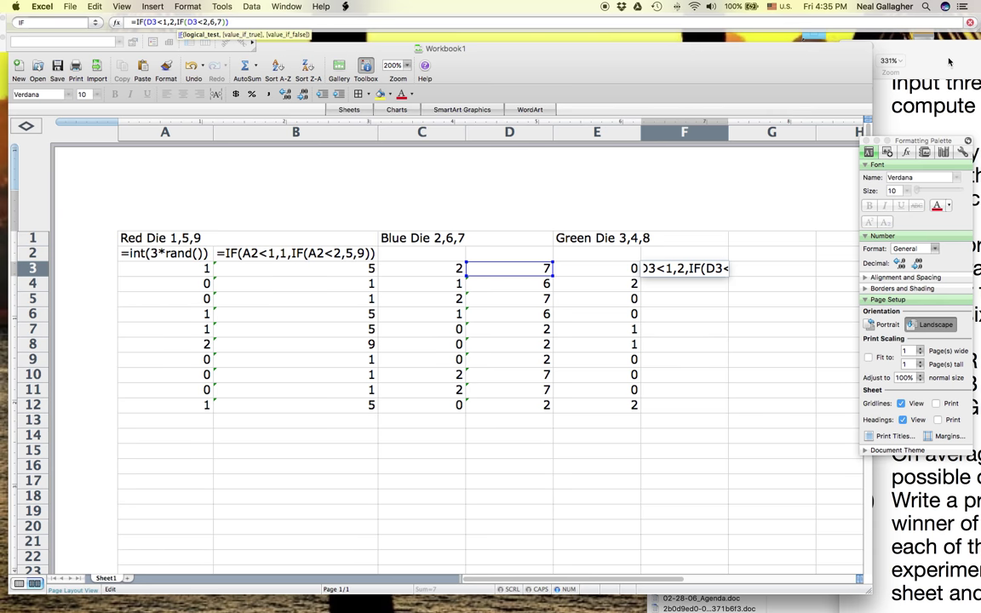
left_click_drag(949, 61, 834, 31)
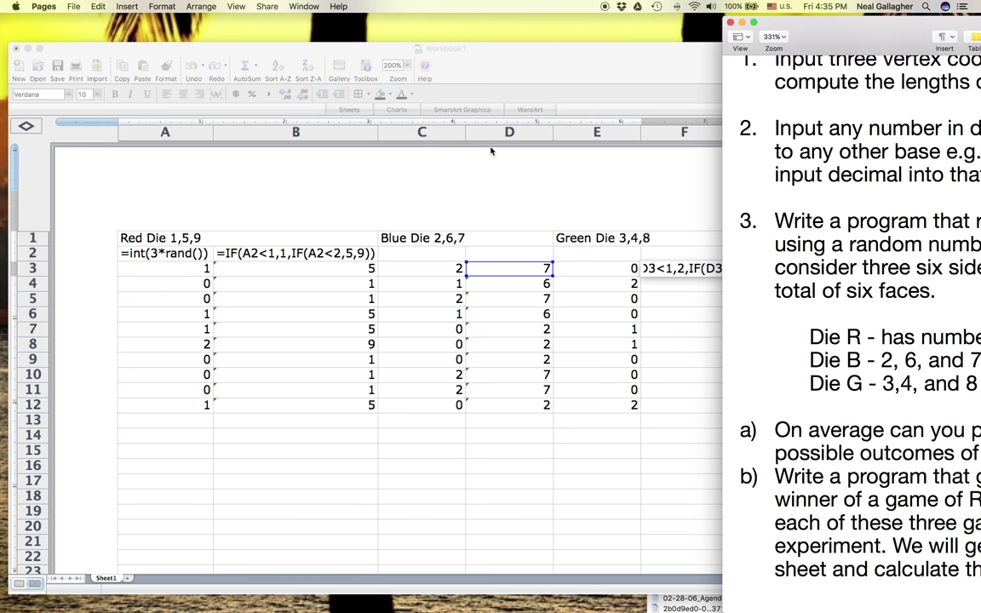
left_click(490, 76)
left_click(213, 23)
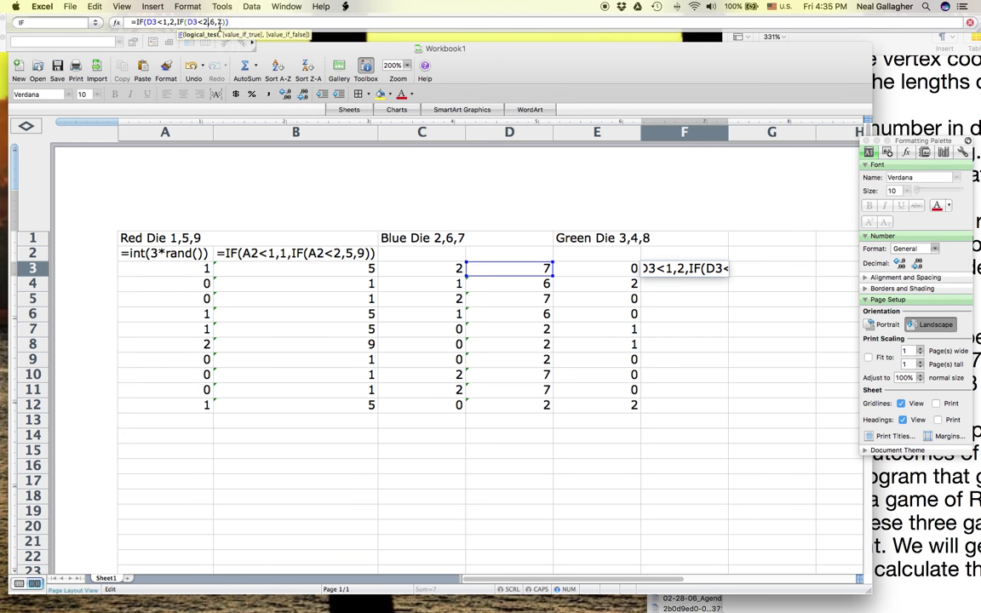
Change F3's formula outcomes to 3, 4 and 8, giving =IF(D3<1,3,IF(D3<2,4,8)).
left_click(173, 23)
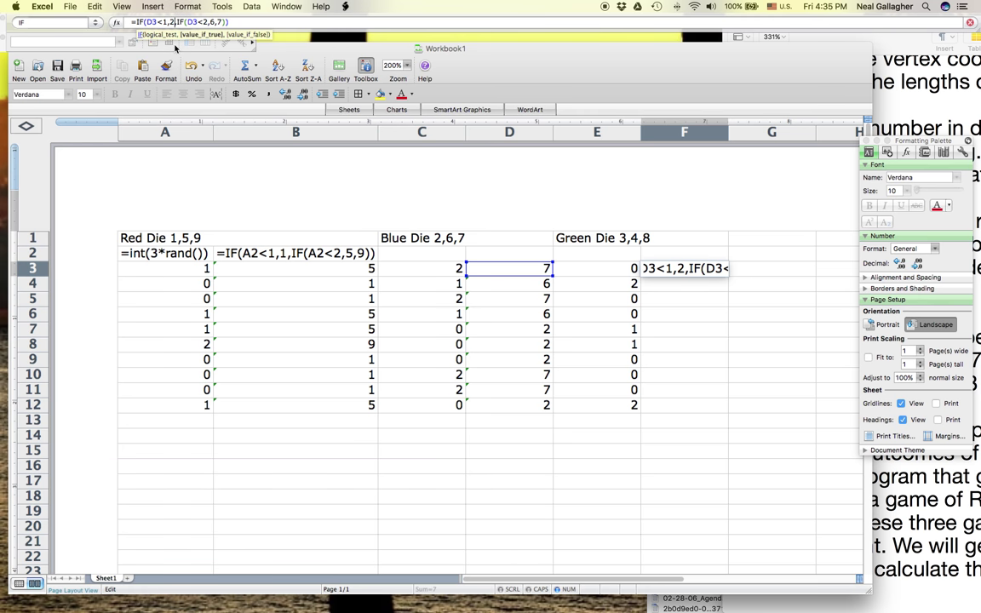
key("BackSpace")
type("3")
left_click(212, 22)
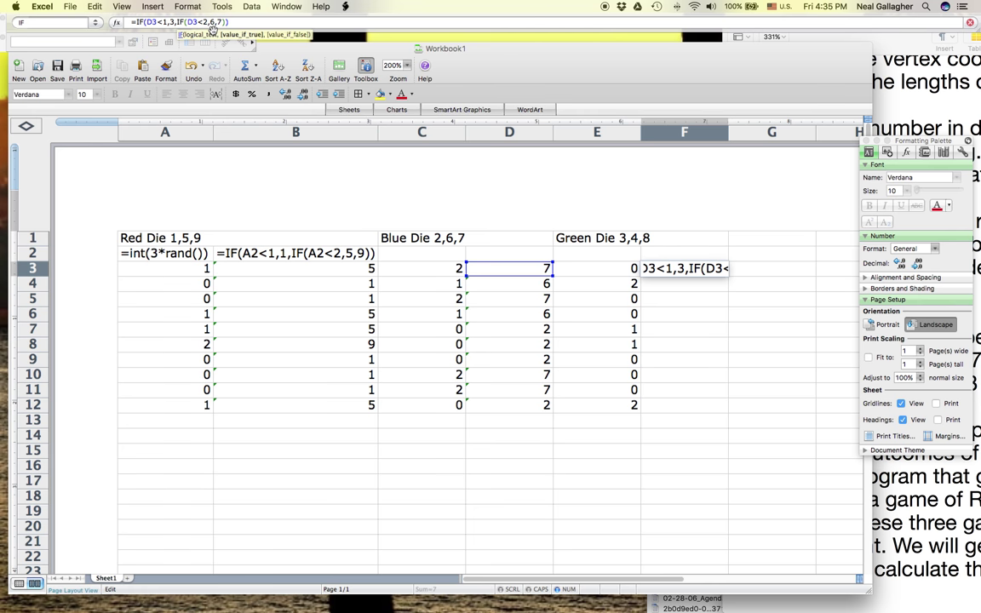
key("BackSpace")
type("4")
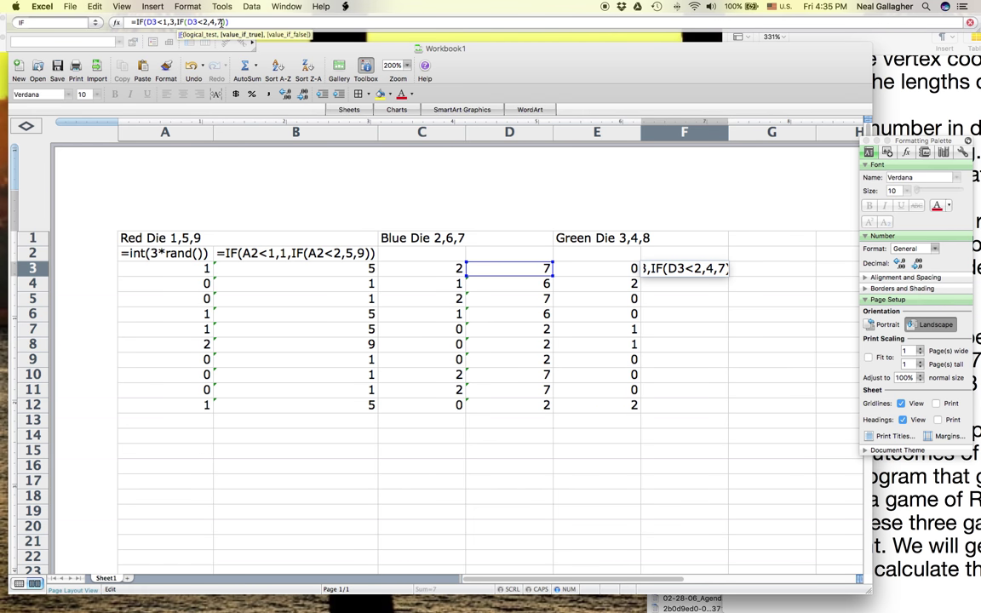
key("BackSpace")
type("8")
key("Return")
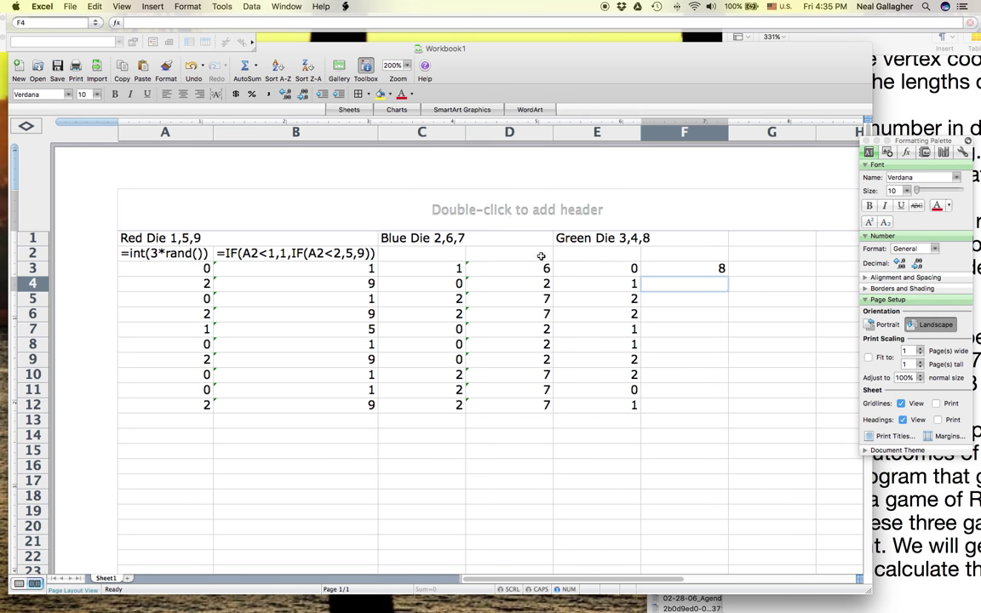
Fill the Green Die formula down to F12 and retype its first outcome as 3.
left_click(690, 272)
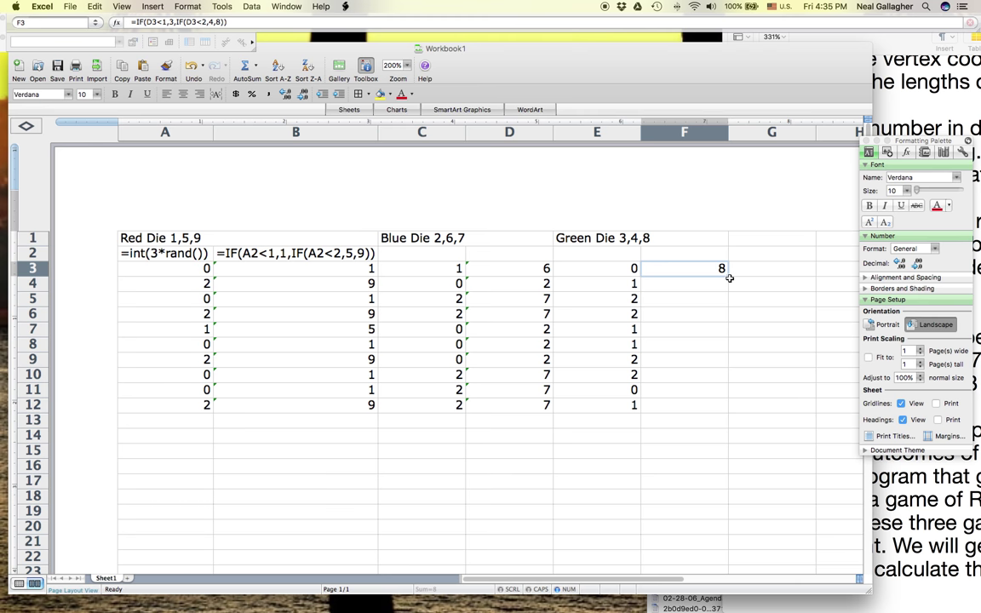
left_click_drag(727, 276, 729, 413)
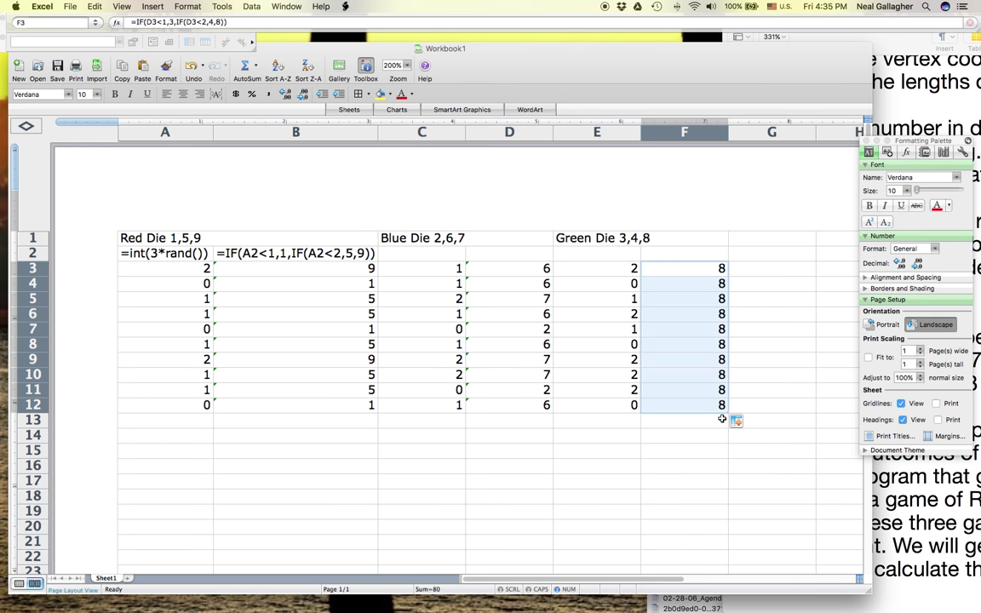
double_click(171, 23)
type("3")
Change F4's Green Die formula to test column E instead of column D.
left_click(625, 304)
left_click(566, 284)
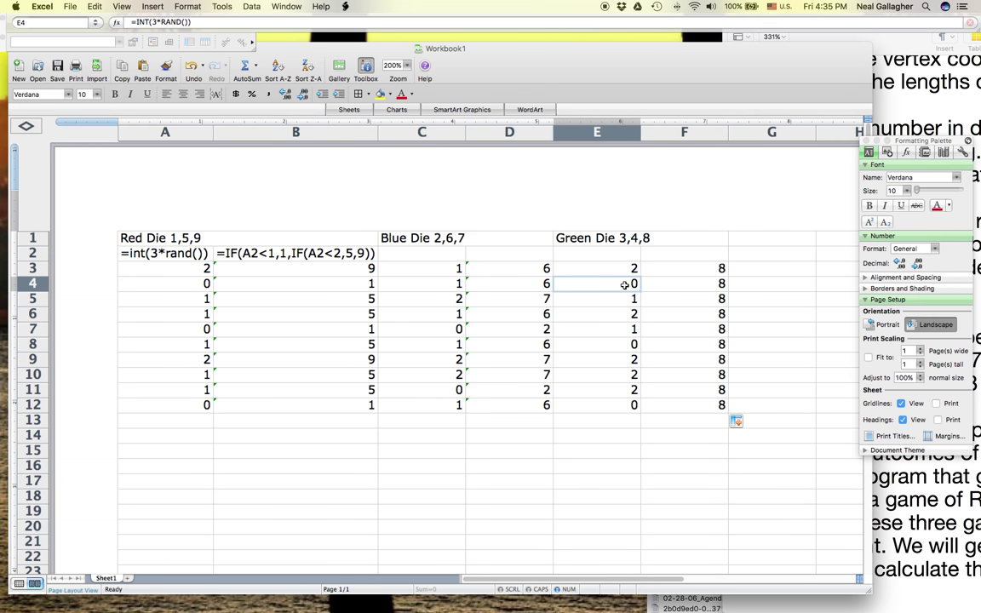
left_click(682, 287)
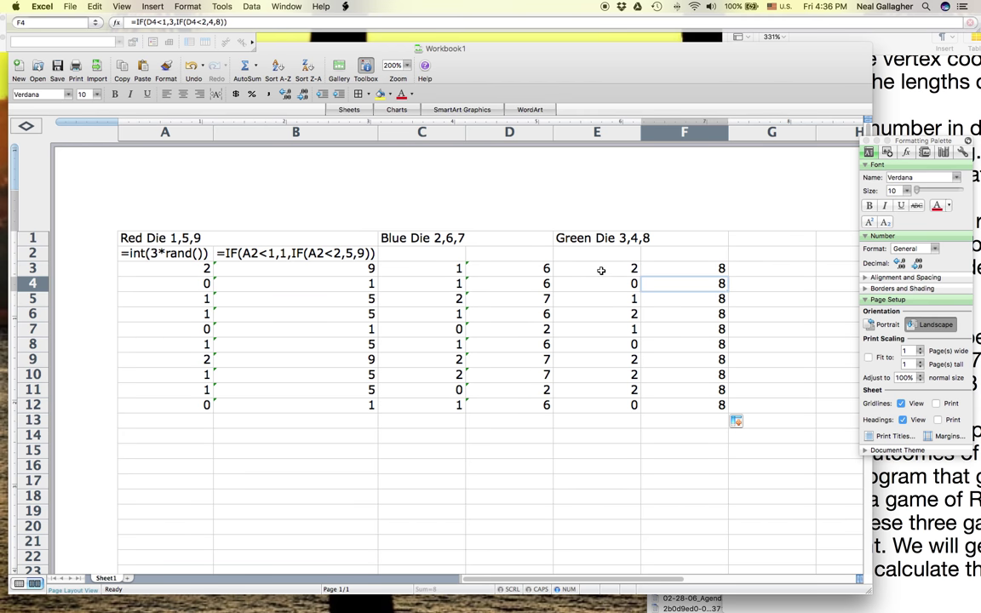
left_click(154, 23)
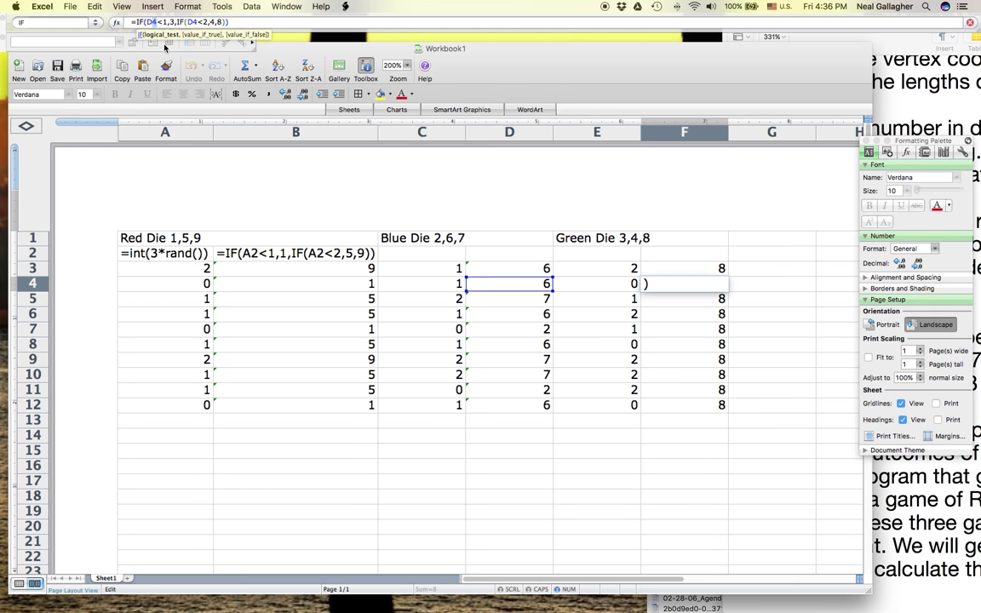
key("BackSpace")
key("BackSpace")
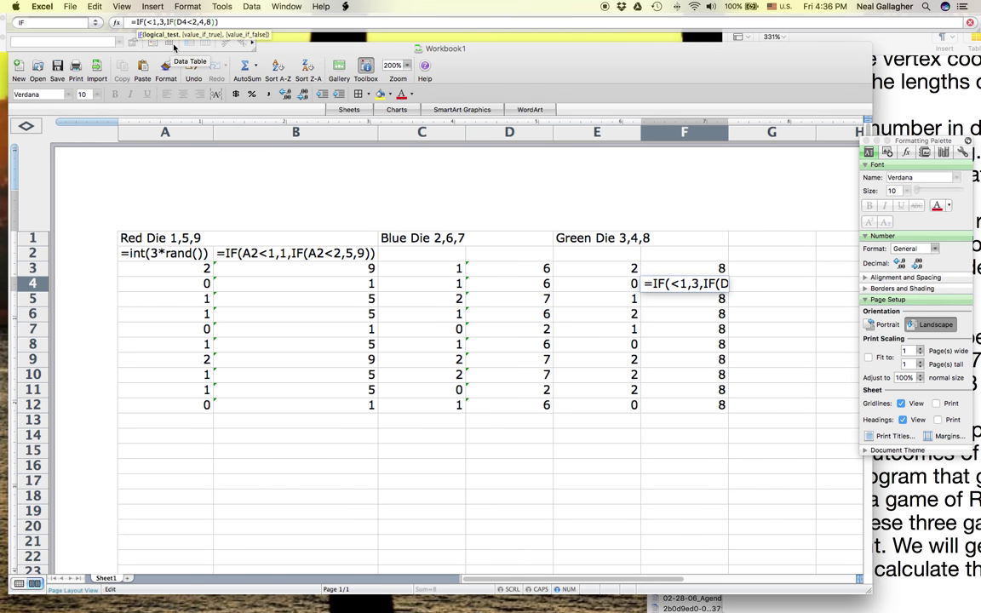
type("E")
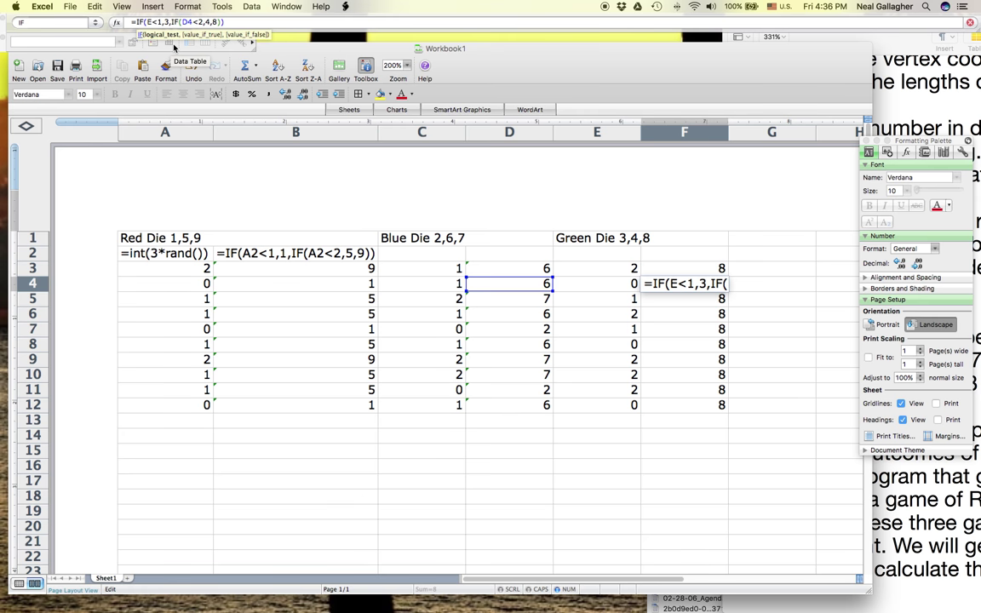
type("3")
left_click(195, 22)
key("BackSpace")
key("BackSpace")
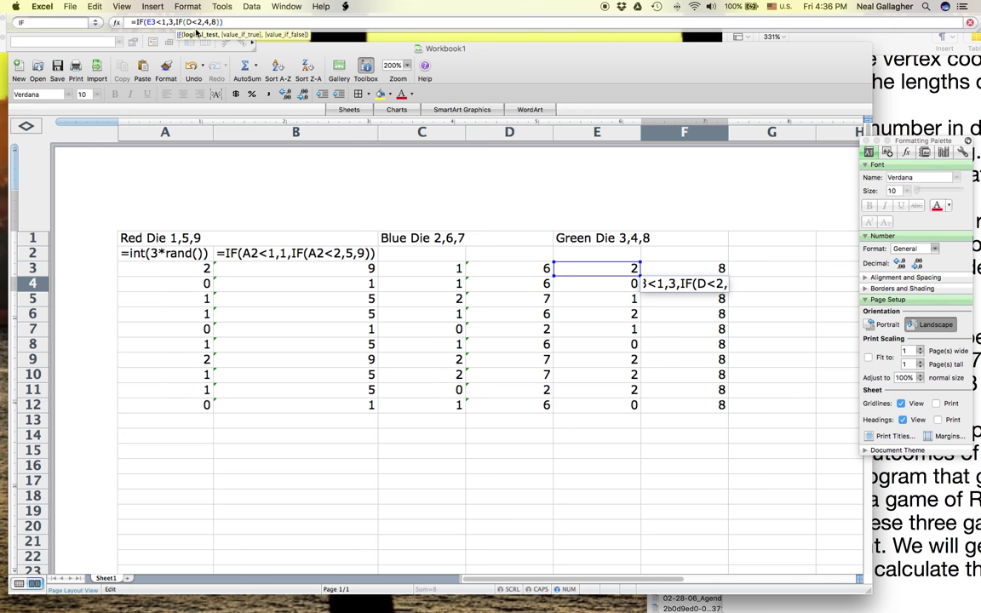
type("E3")
key("Return")
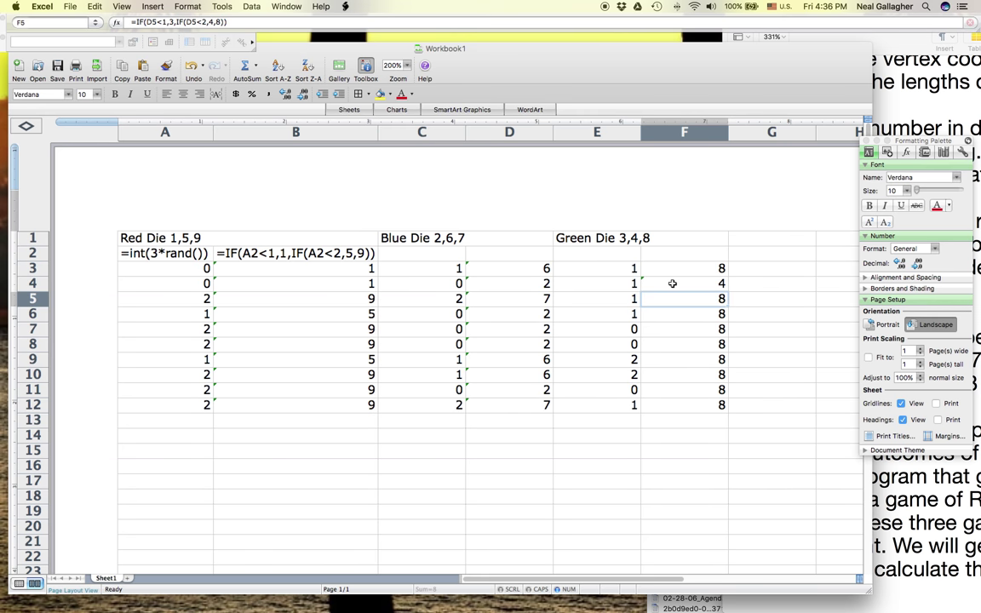
Copy F4's formula up into F3 and fix its references to E3.
left_click(698, 271)
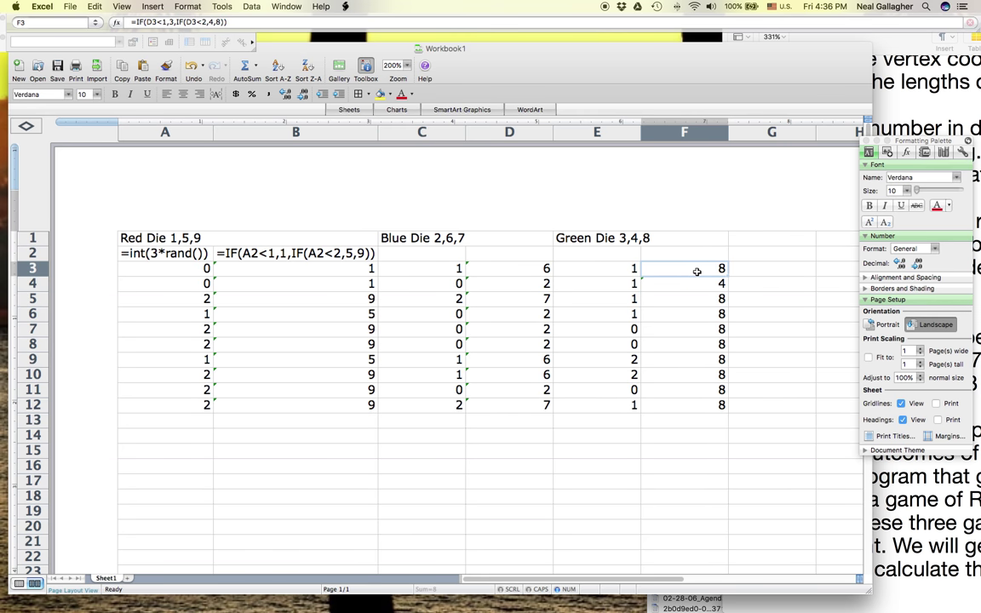
left_click(703, 288)
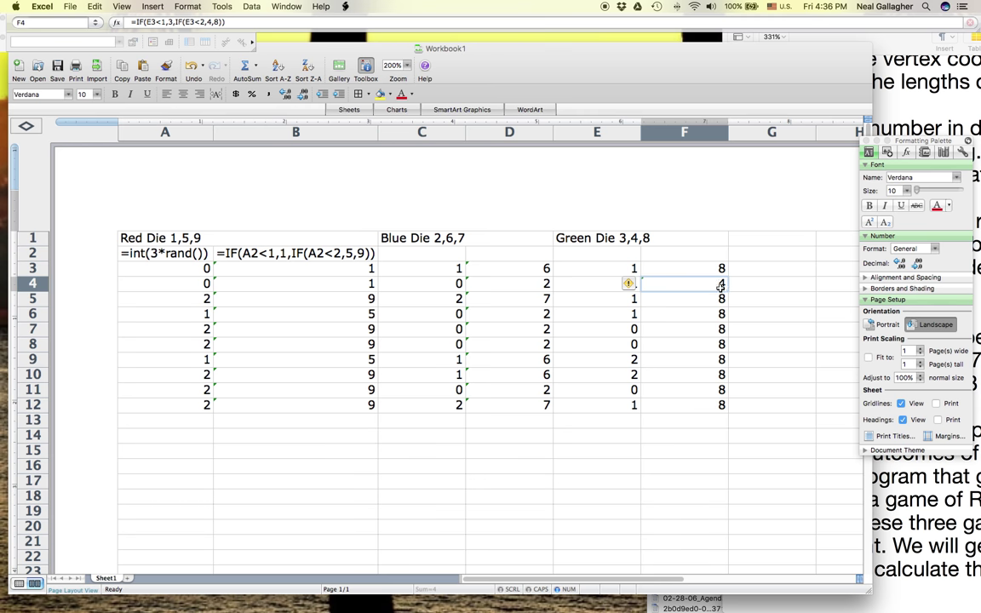
left_click_drag(728, 291, 725, 268)
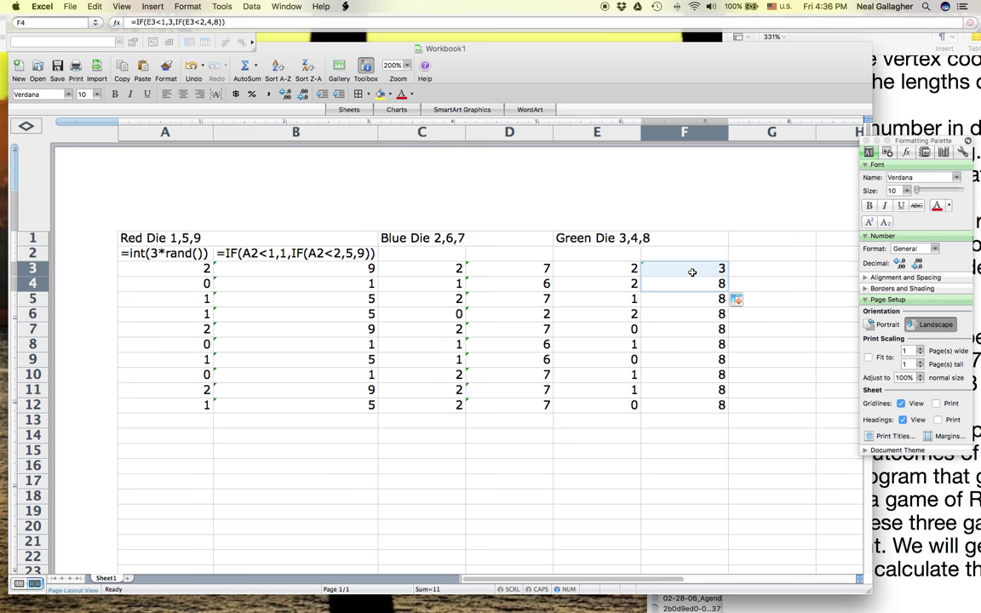
left_click(688, 269)
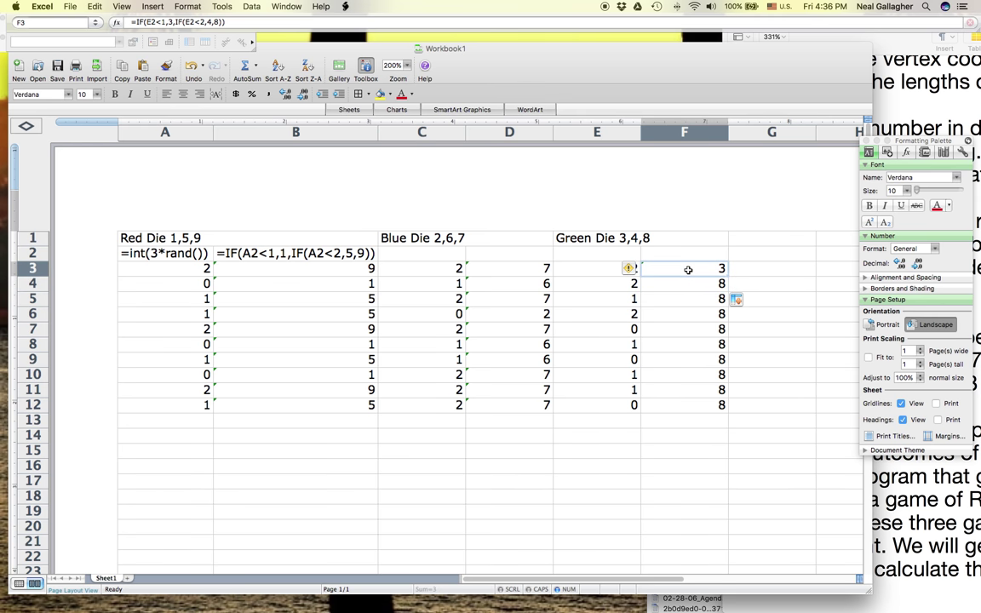
left_click(154, 22)
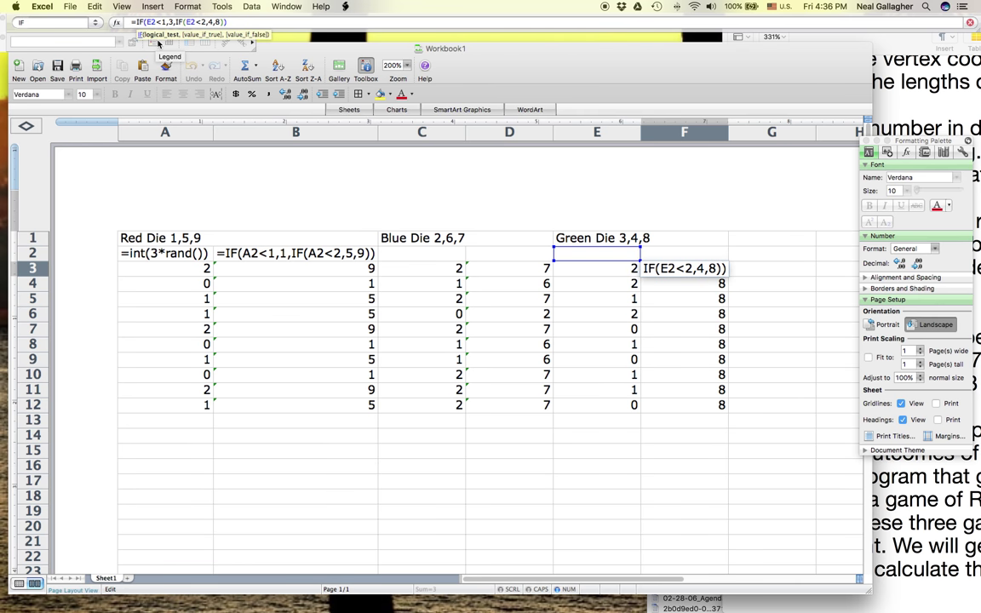
key("BackSpace")
type("3")
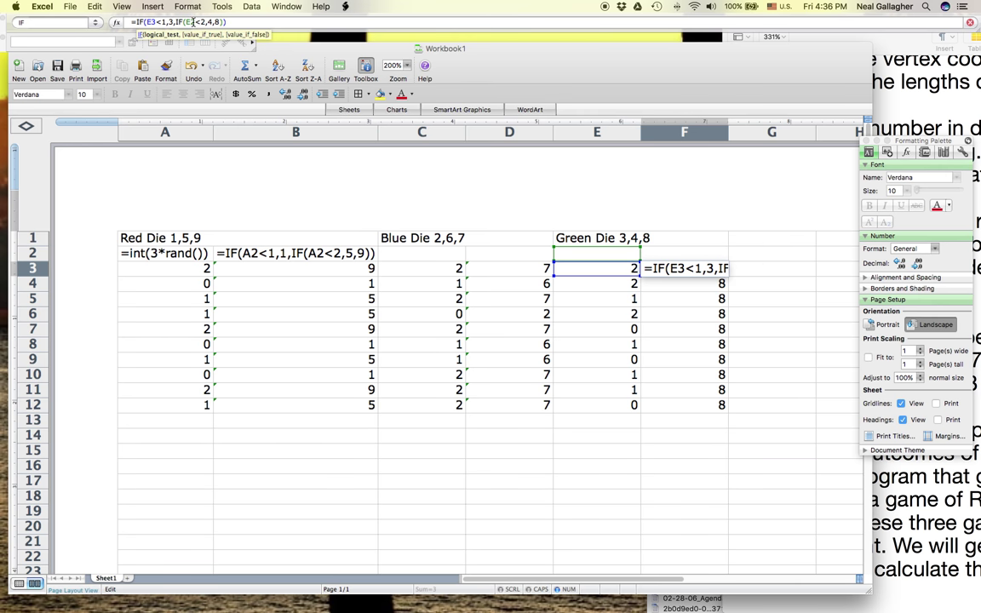
left_click(193, 21)
type("3")
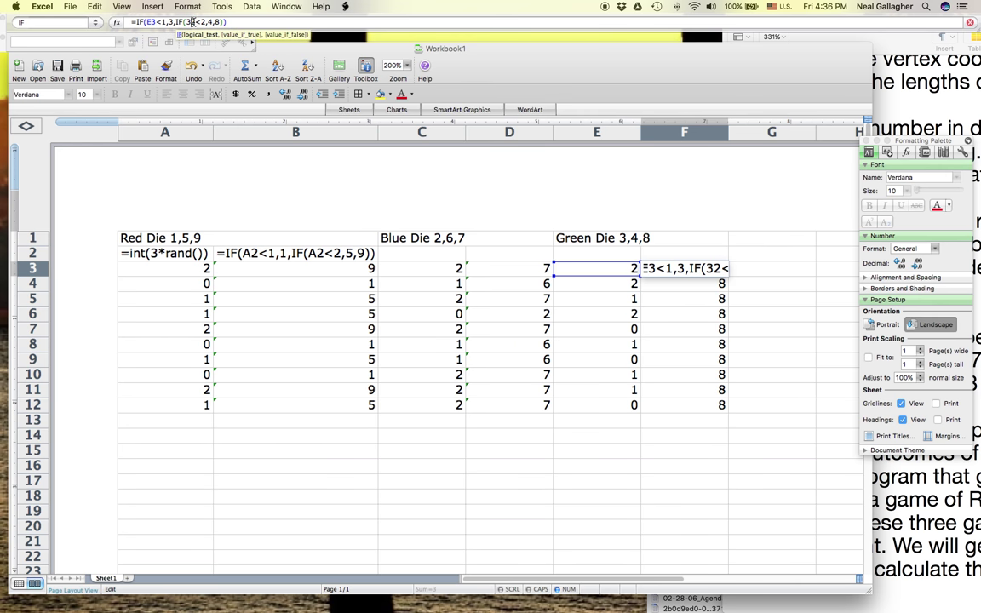
key("Delete")
key("Return")
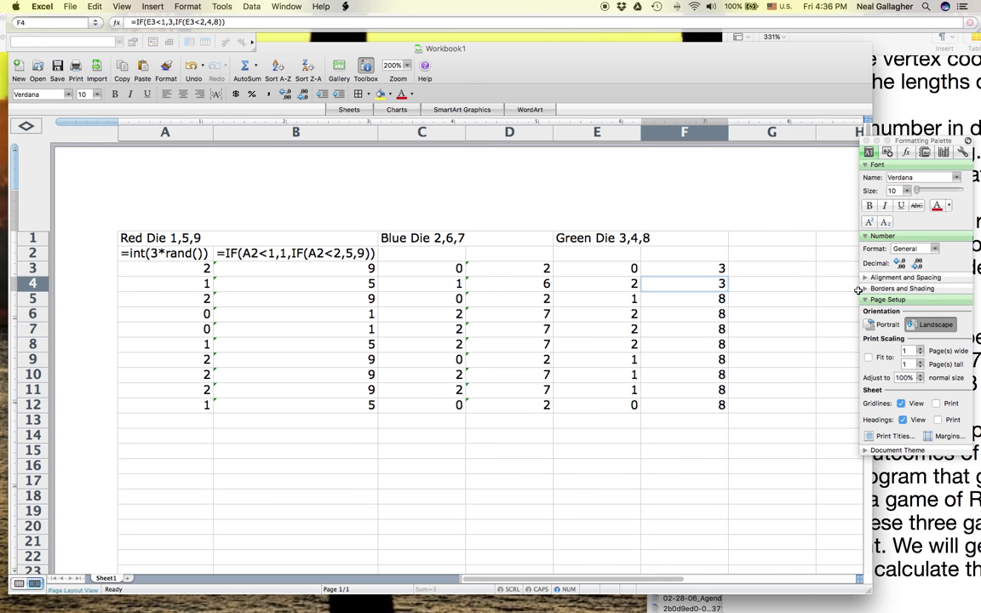
Drag the Pages assignment window to the right, then return to the Excel sheet.
left_click(801, 40)
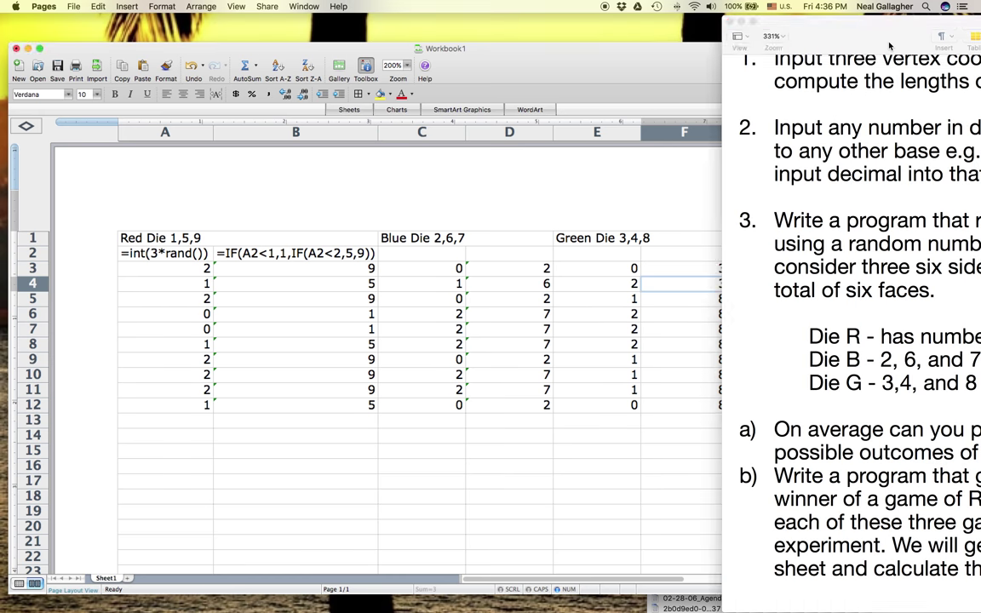
left_click_drag(784, 35, 965, 41)
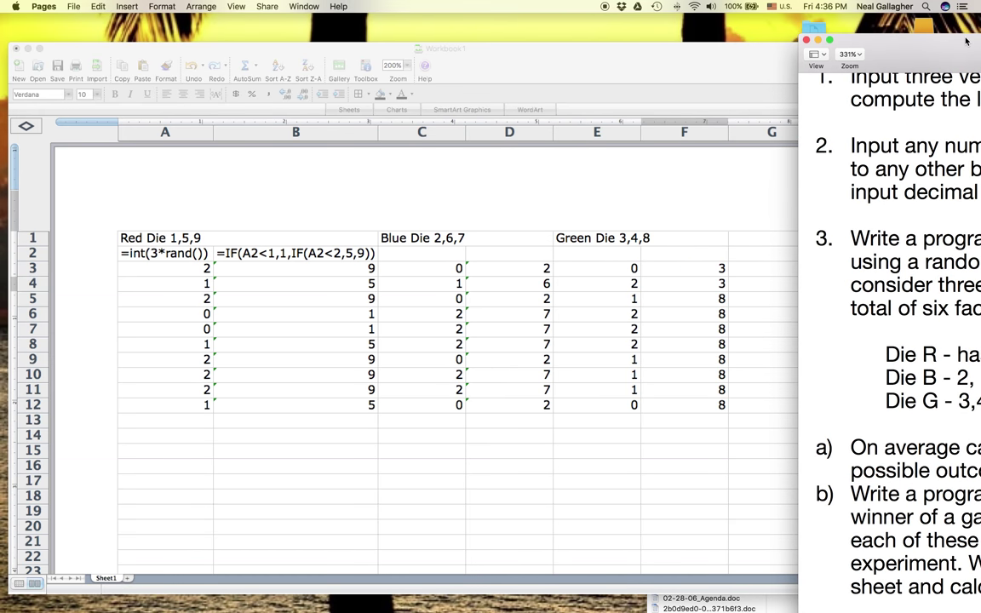
left_click(673, 273)
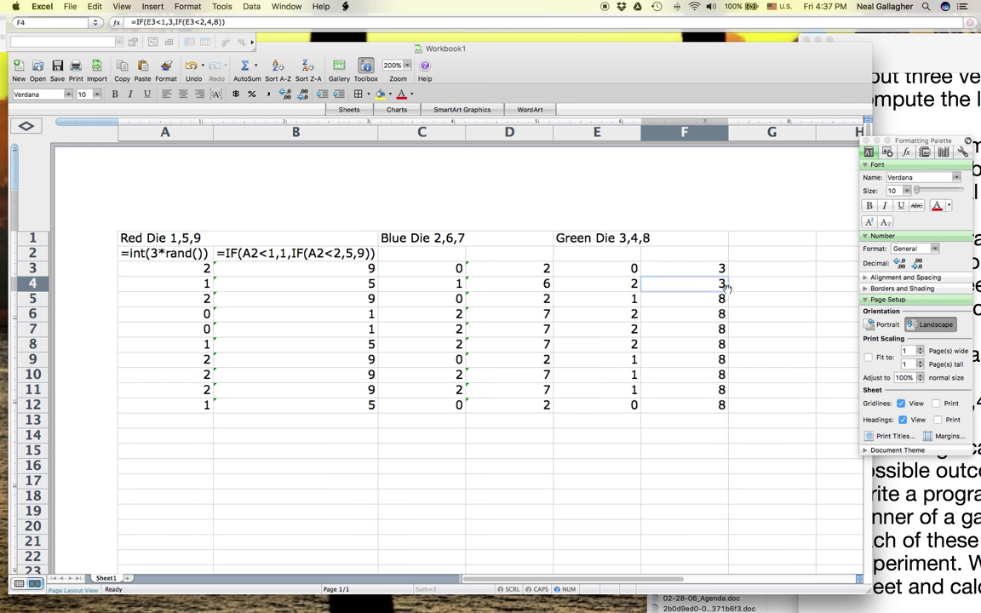
Fill F3's formula down to F12 and correct F7's inner test to reference E7.
left_click(689, 270)
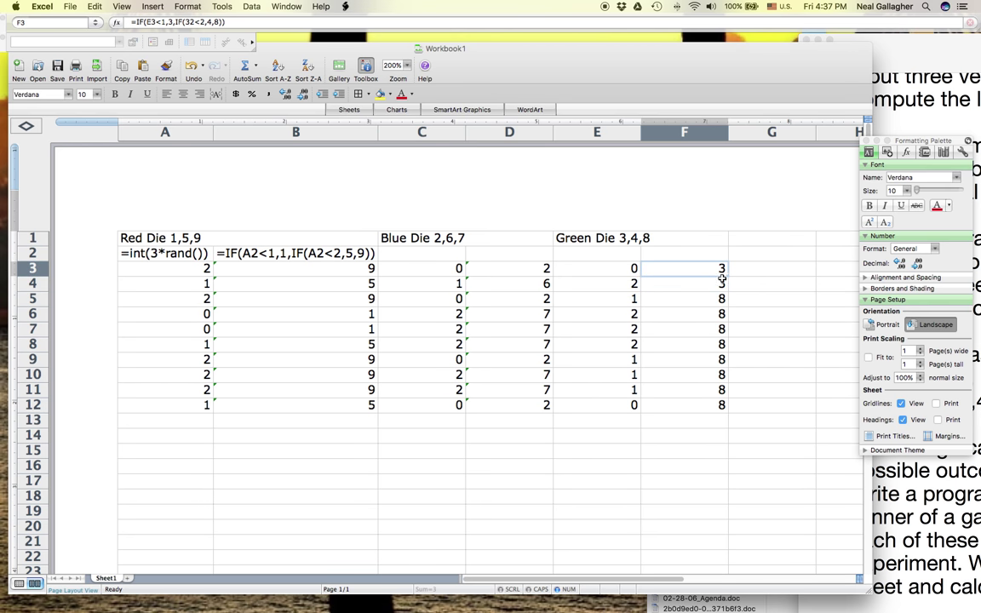
left_click_drag(730, 283, 729, 338)
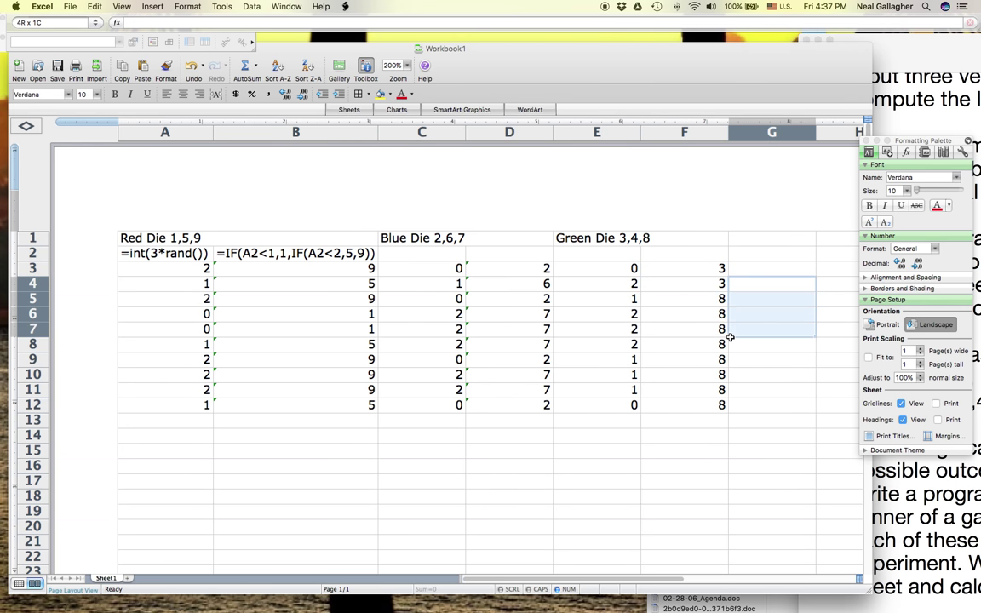
left_click(705, 270)
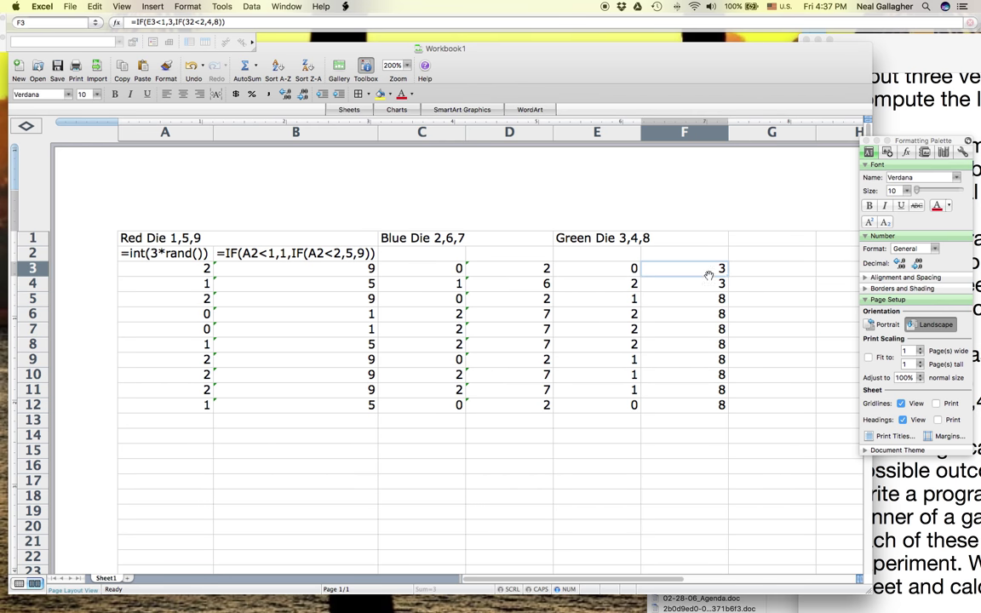
left_click_drag(729, 274, 730, 414)
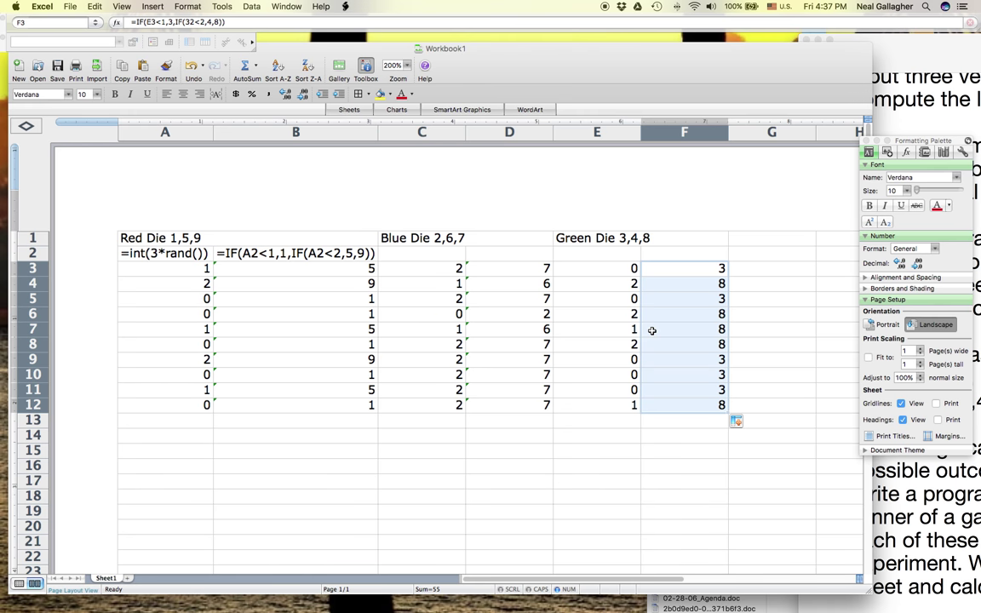
left_click(707, 332)
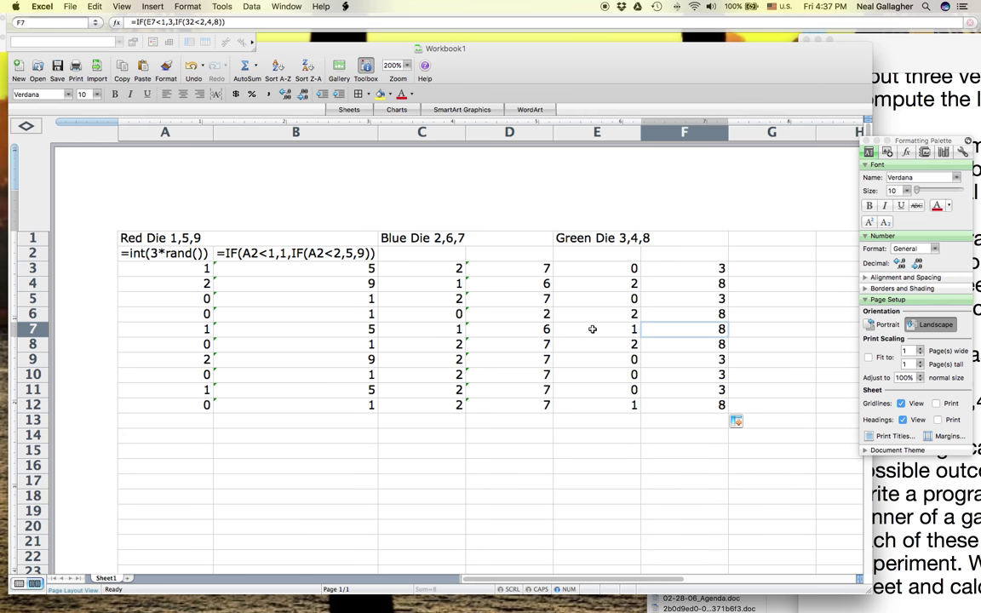
double_click(193, 21)
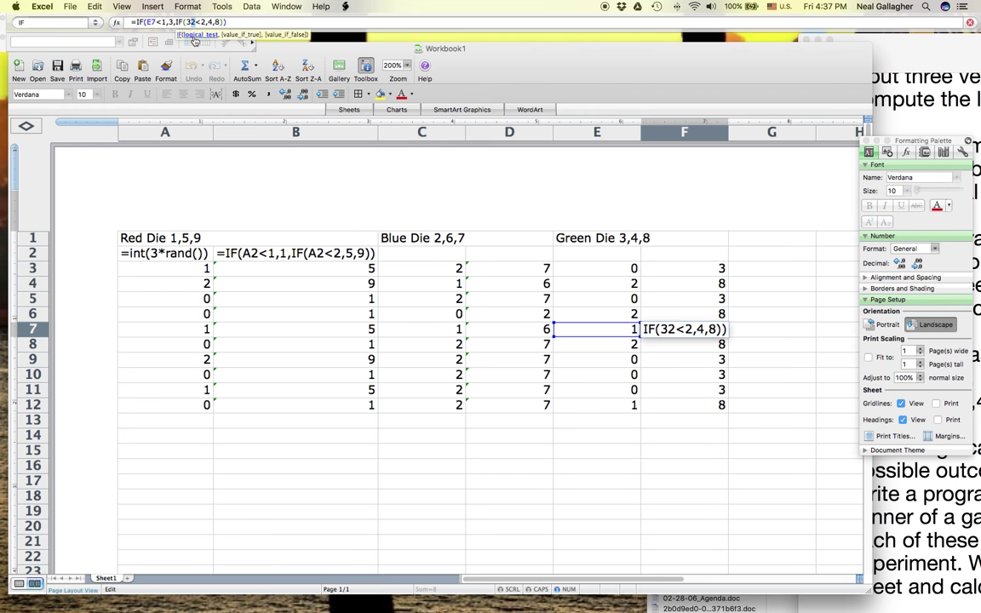
key("BackSpace")
key("BackSpace")
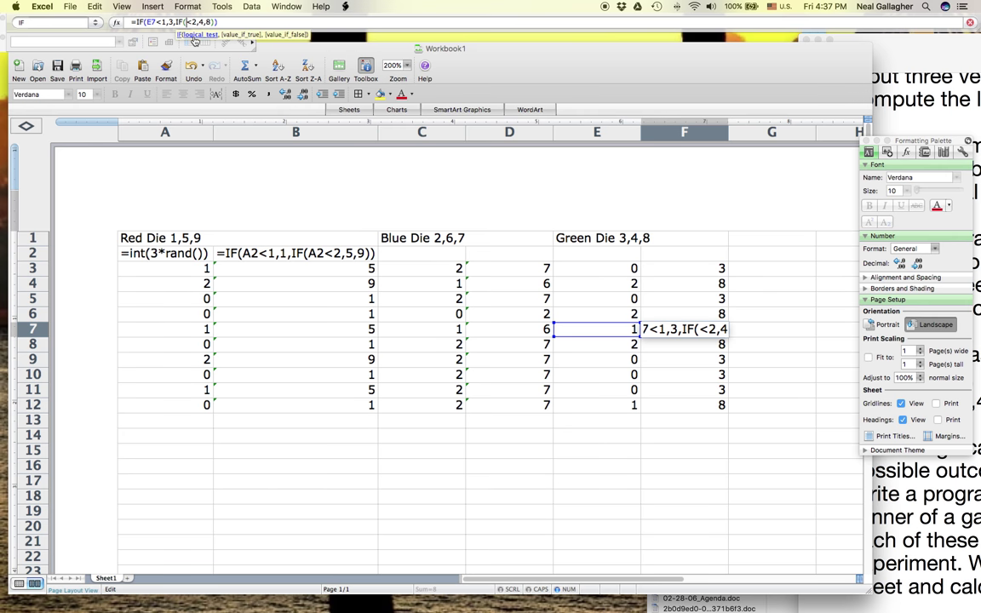
type("e7")
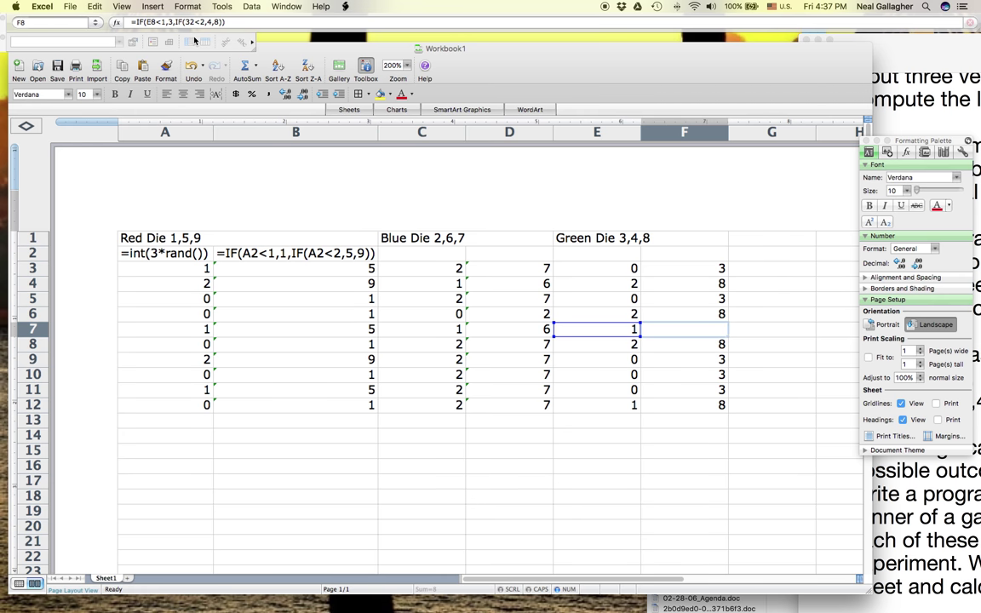
key("Return")
Fix F3's nested condition so it reads =IF(E3<1,3,IF(E3<2,4,8)).
left_click(714, 272)
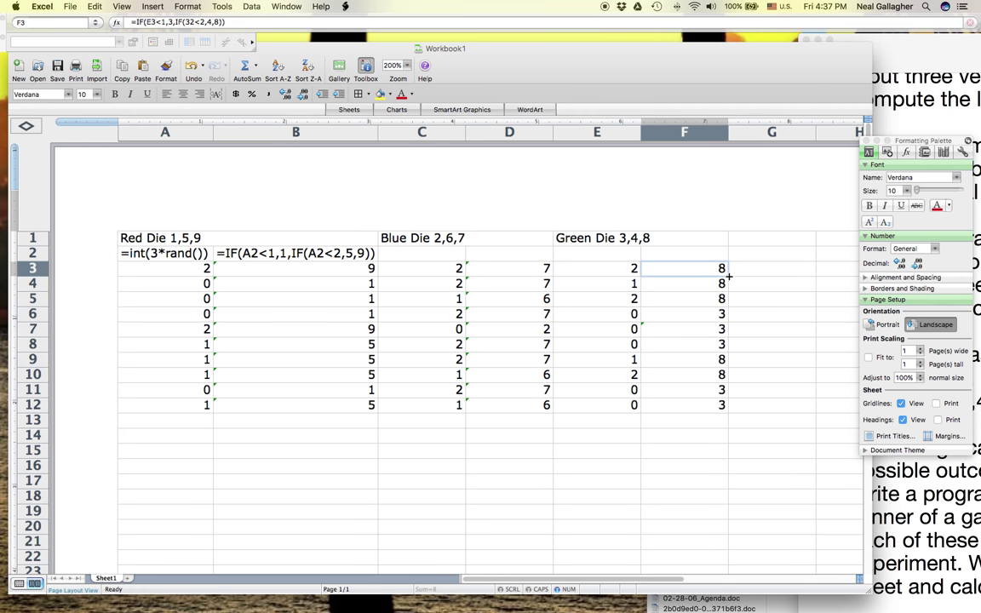
left_click(192, 22)
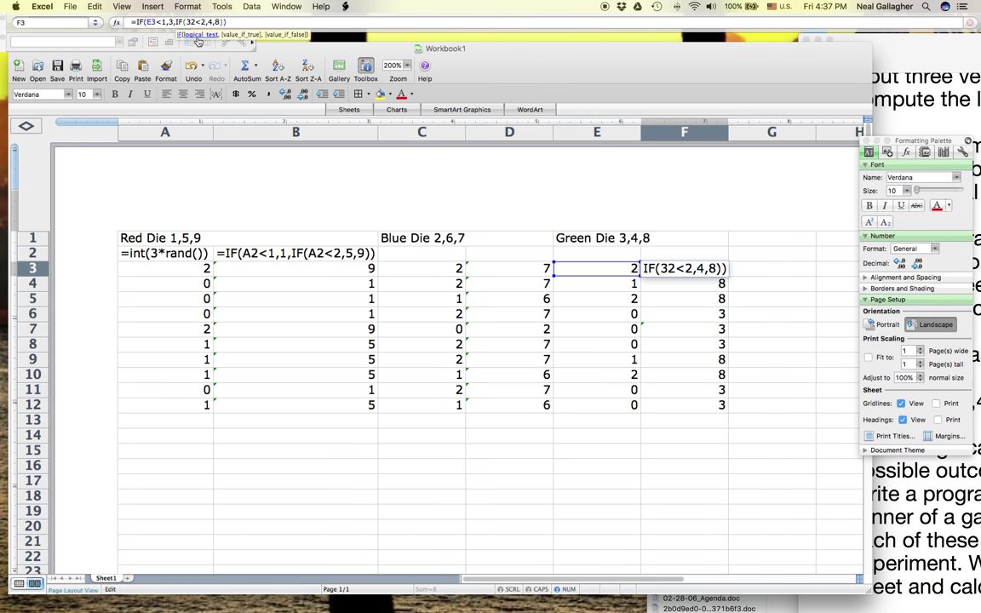
key("BackSpace")
key("BackSpace")
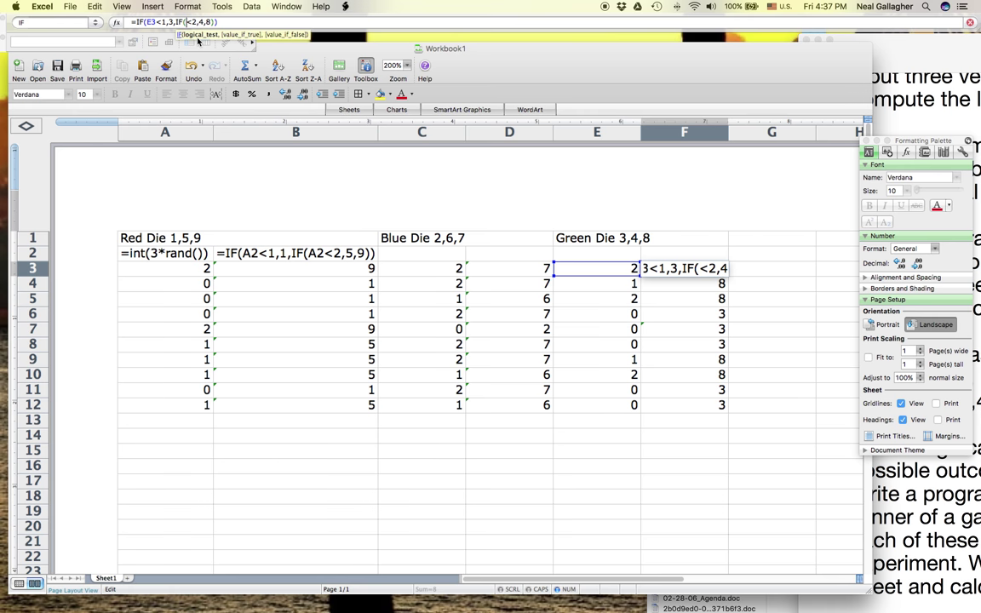
type("E3")
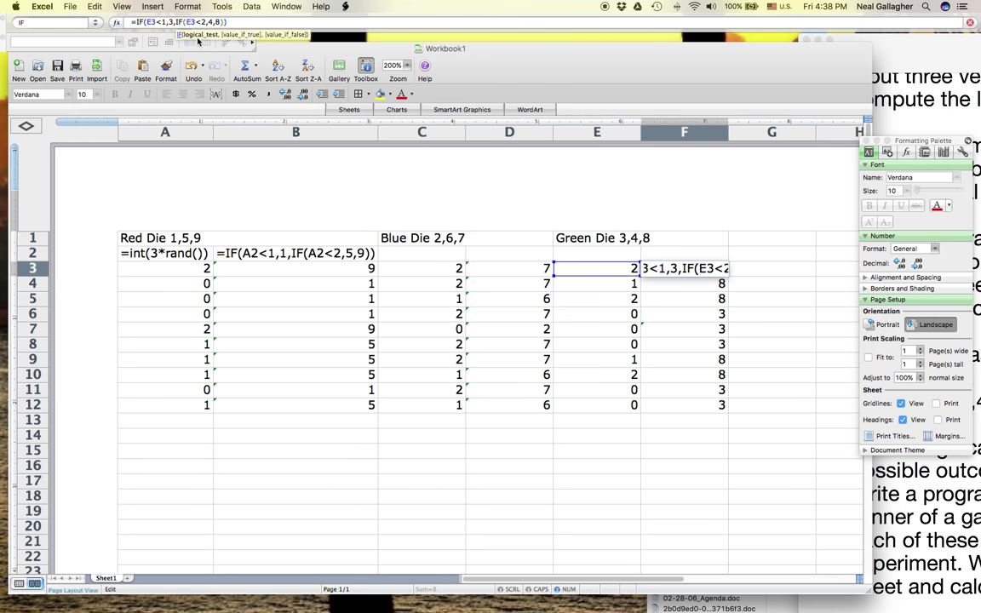
key("Return")
Fill the Green die formula down to F12 and move the Pages window to the right.
left_click_drag(707, 270, 733, 410)
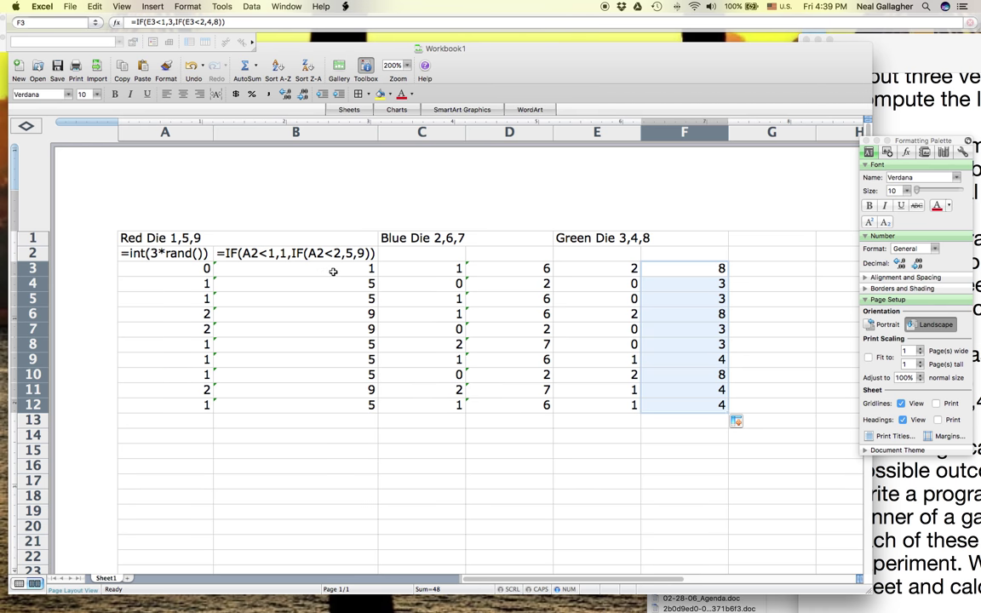
left_click(932, 52)
left_click_drag(589, 19, 980, 45)
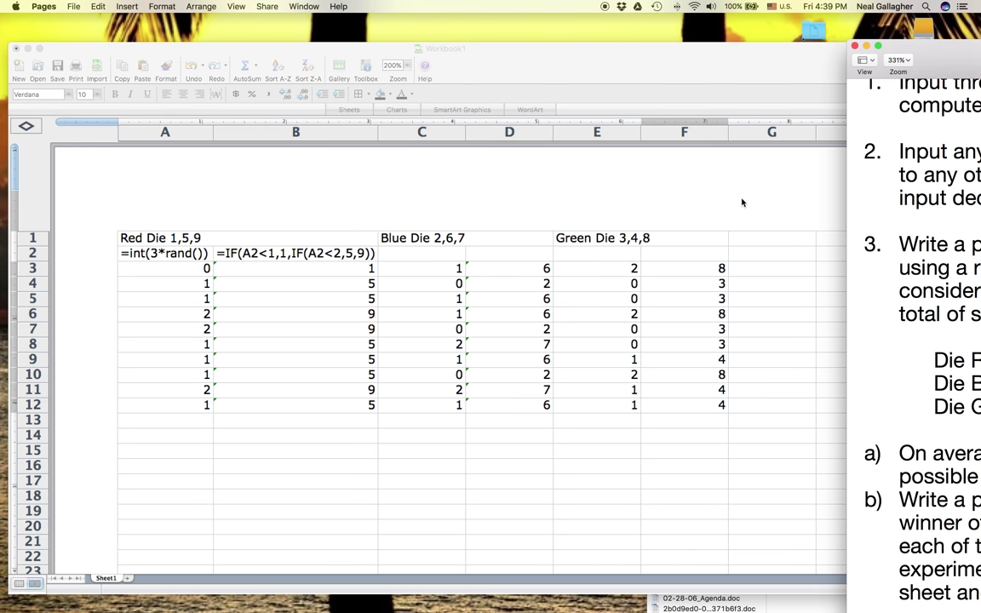
Bring the Excel dice workbook back in front of the Pages assignment.
left_click(690, 59)
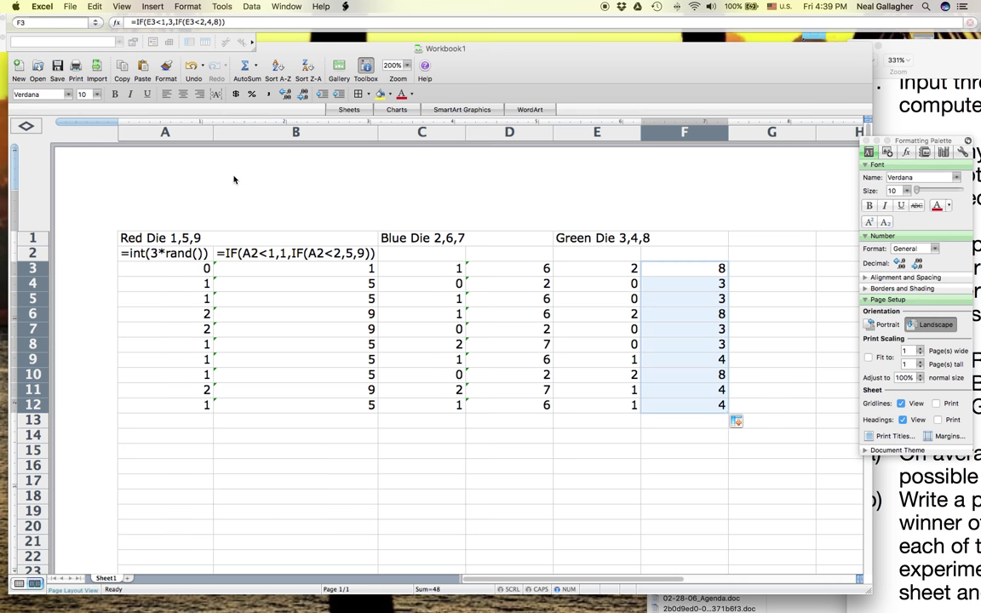
Ignore the inconsistent-formula warning on cell B3.
right_click(215, 267)
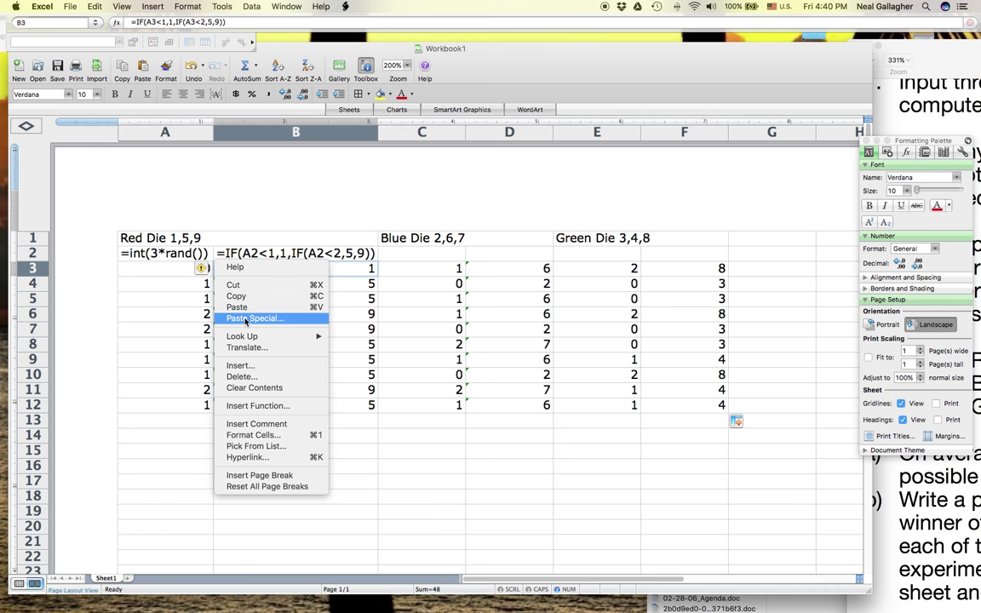
mouse_move(253, 340)
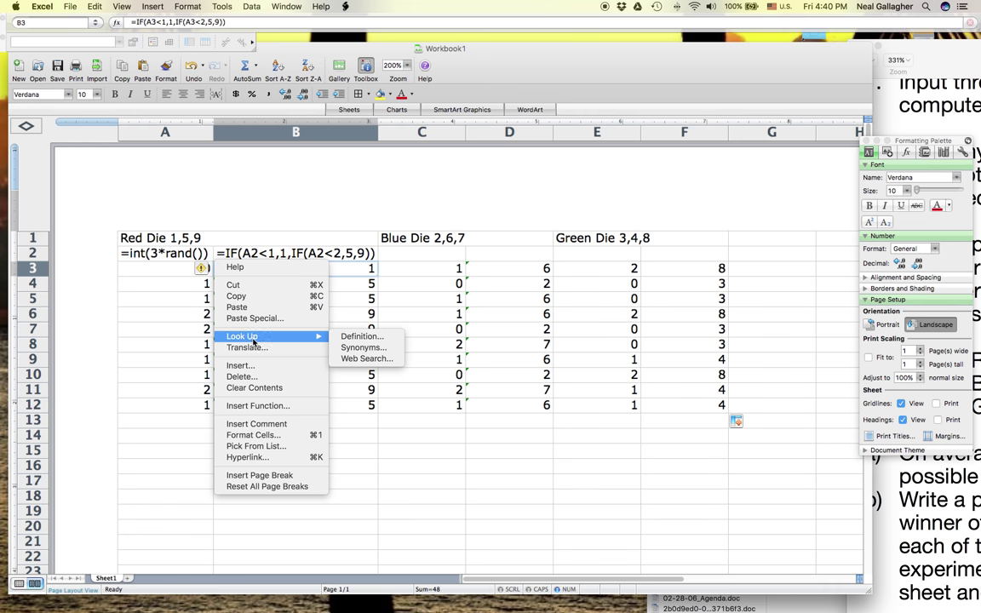
left_click(395, 169)
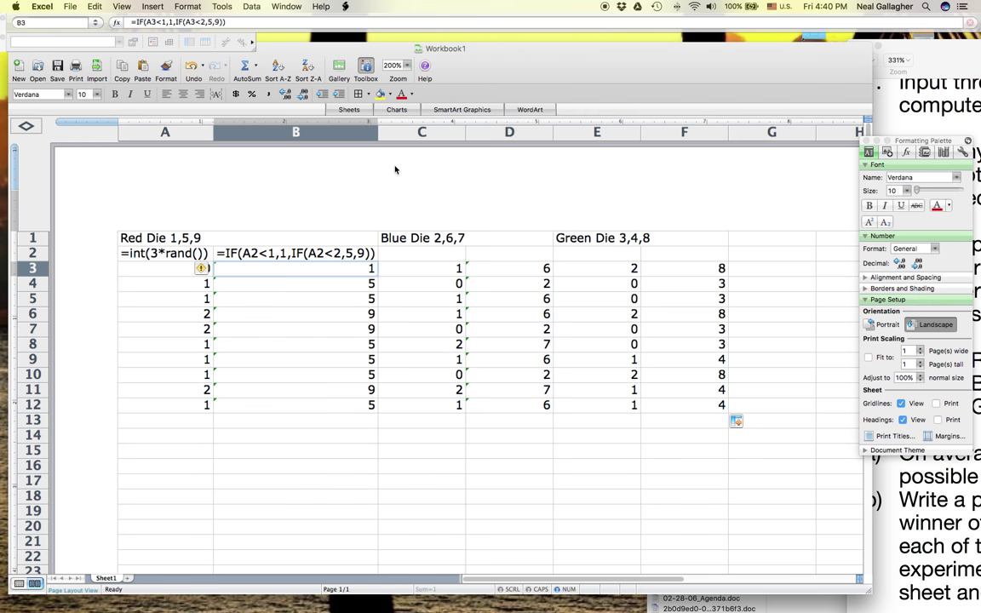
left_click(202, 268)
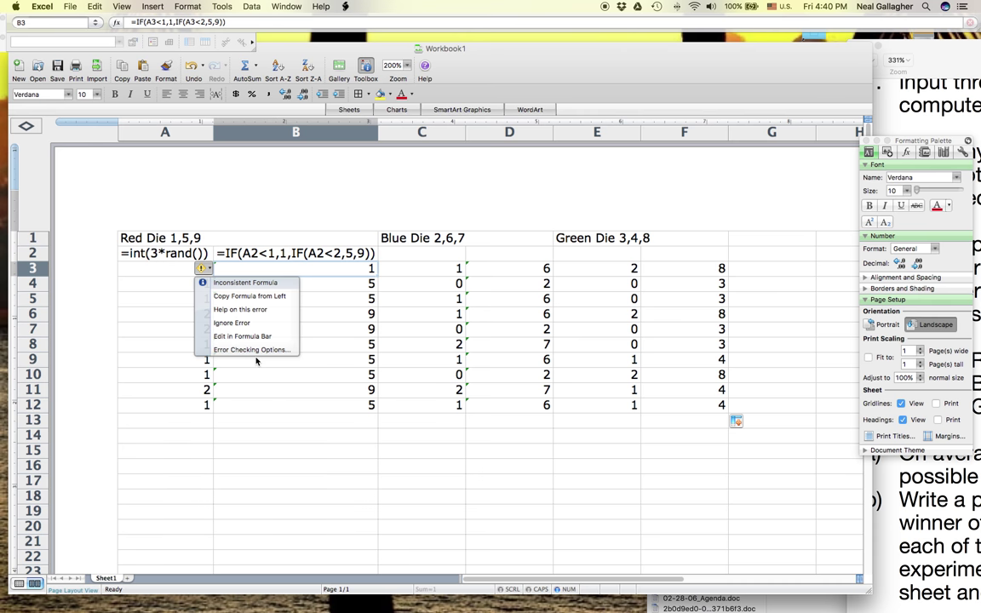
left_click(201, 269)
left_click(202, 269)
left_click(313, 423)
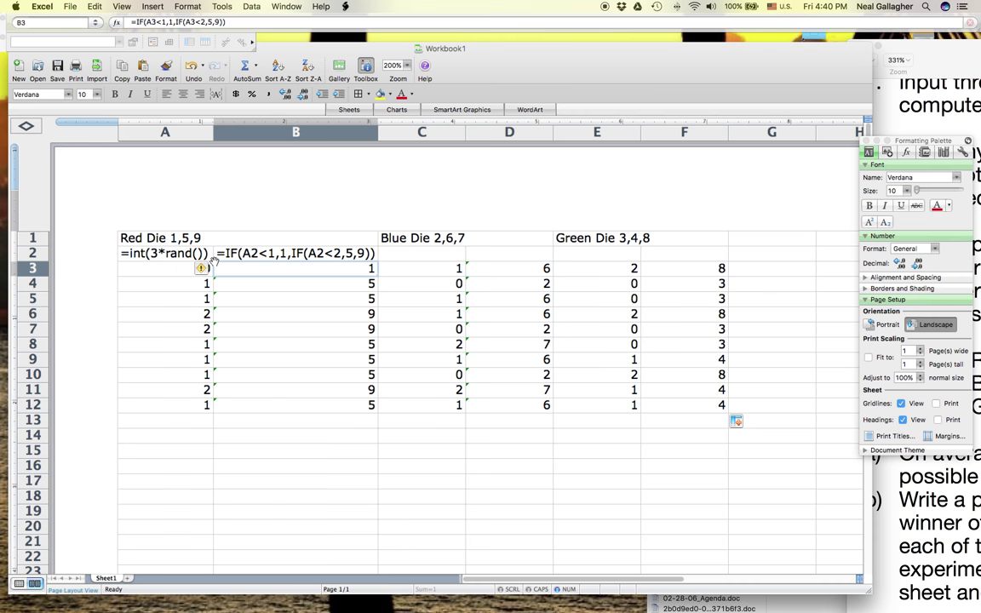
left_click(206, 268)
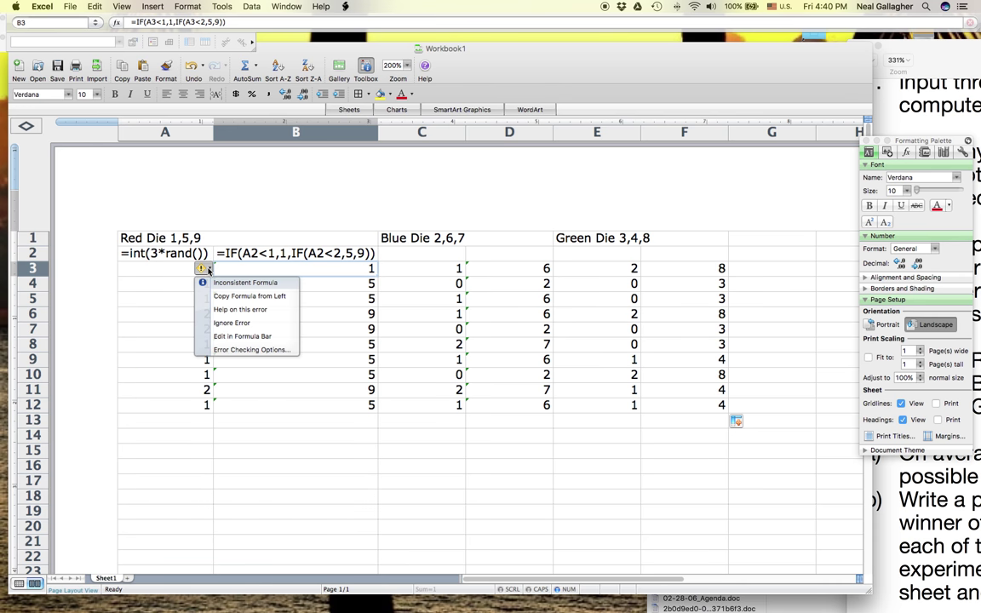
left_click(206, 269)
left_click(205, 269)
left_click(228, 322)
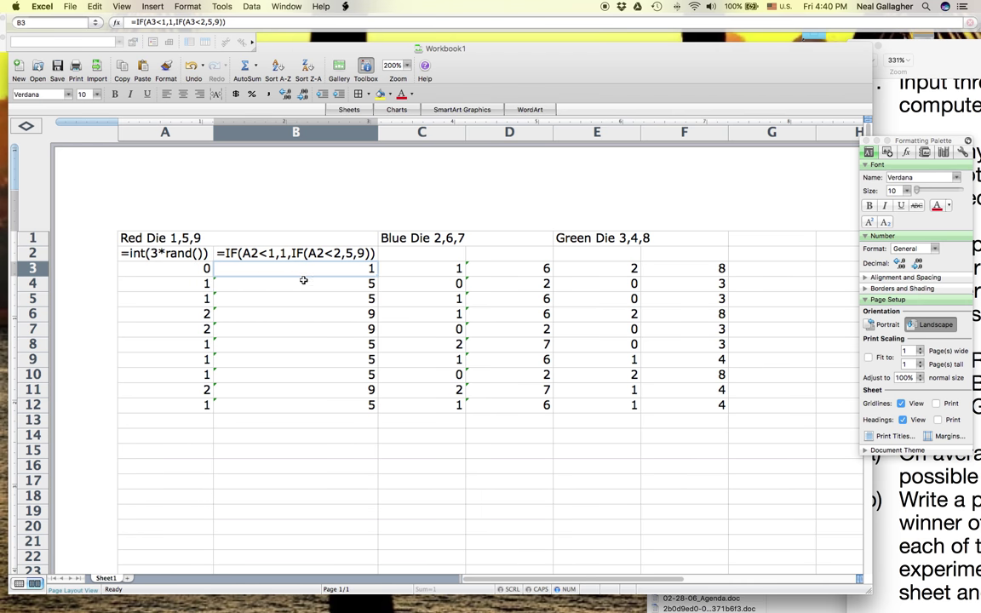
Ignore the inconsistent-formula warnings on the remaining Red die cells B4:B12.
left_click(308, 409, "shift")
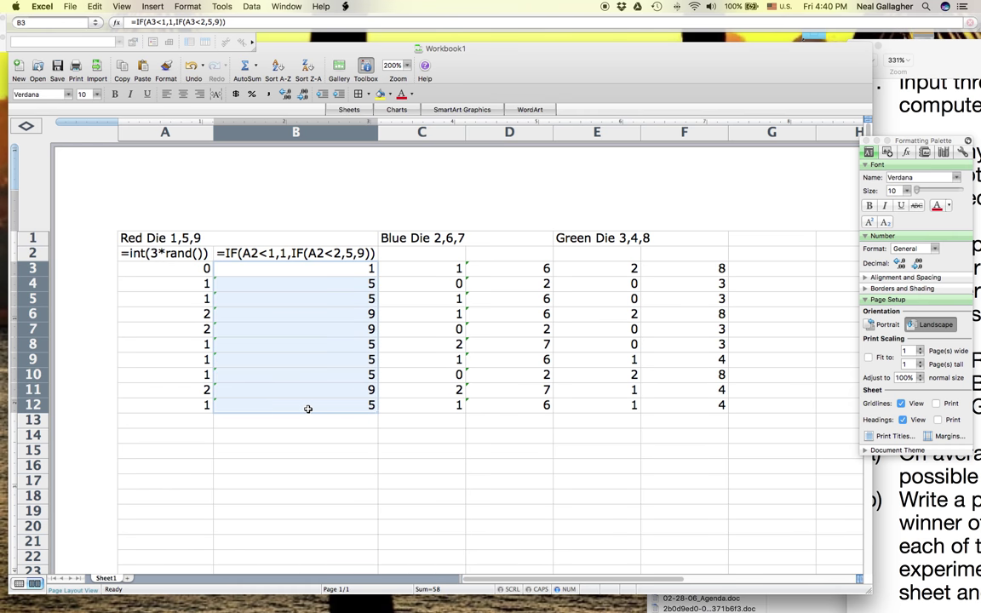
left_click(228, 283)
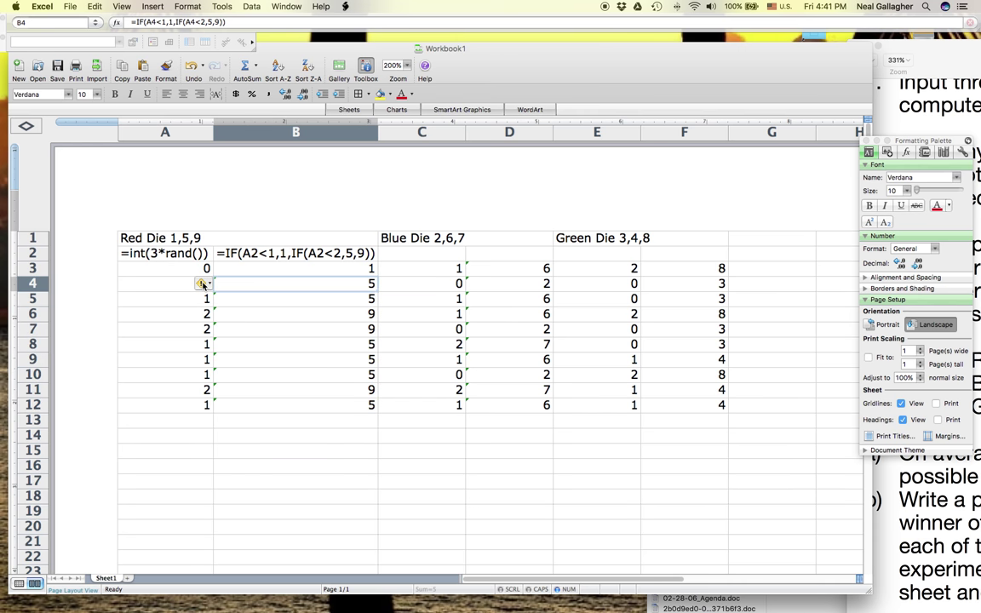
left_click(286, 404, "shift")
left_click(202, 285)
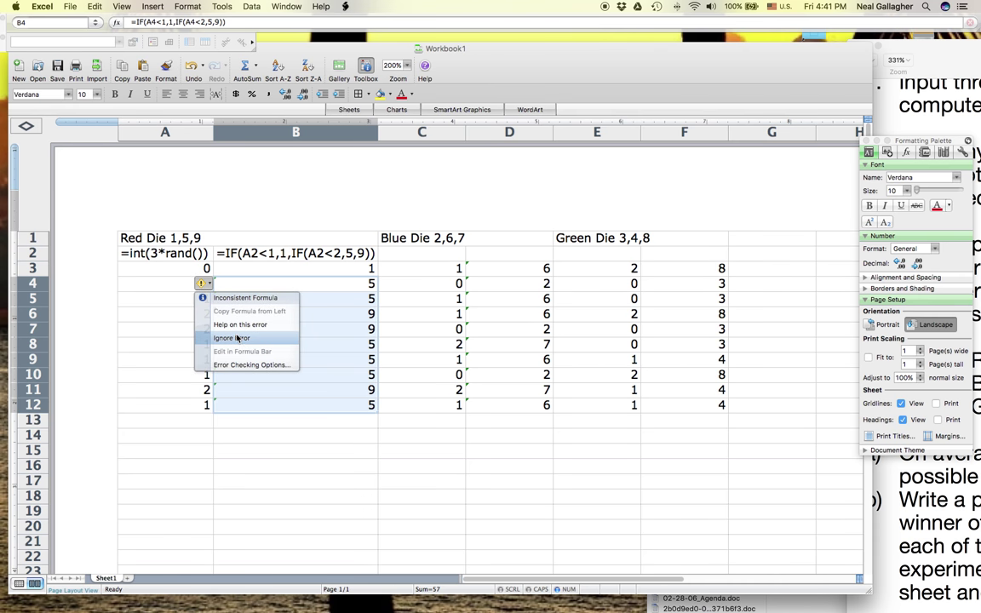
left_click(233, 337)
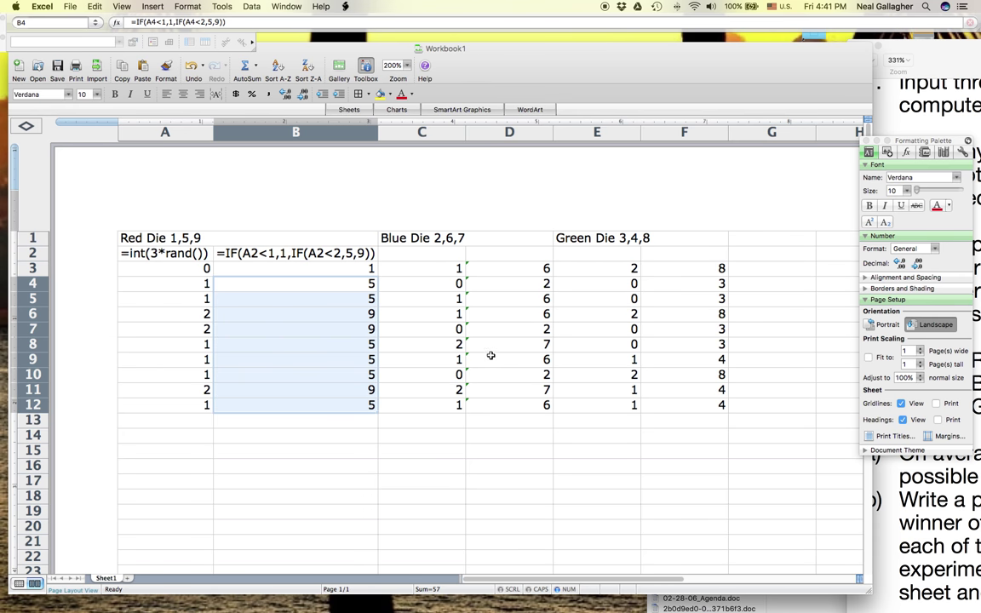
Ignore the inconsistent-formula warnings on the Blue die values D3:D12.
left_click(498, 270)
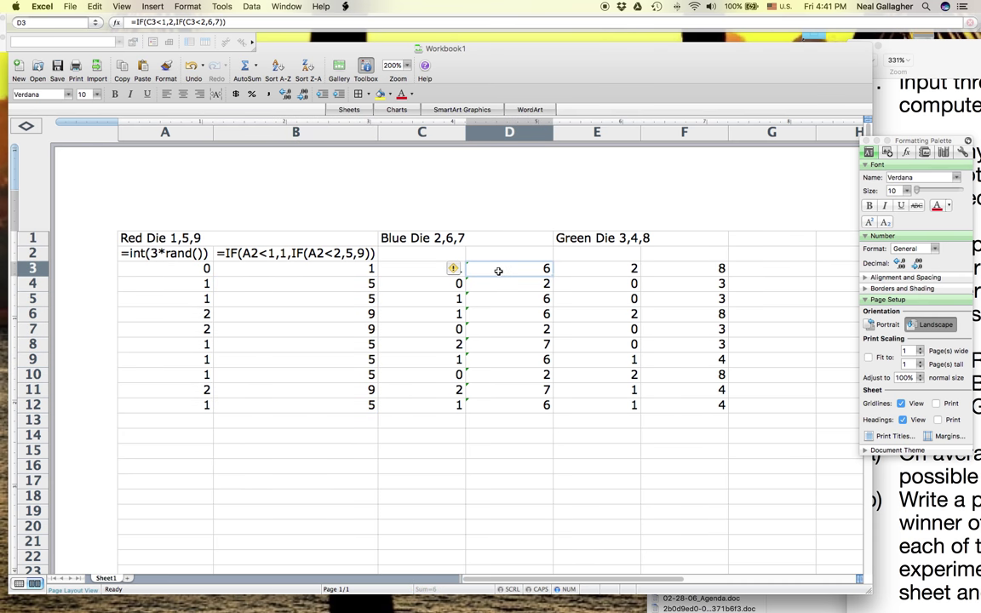
left_click(503, 412, "shift")
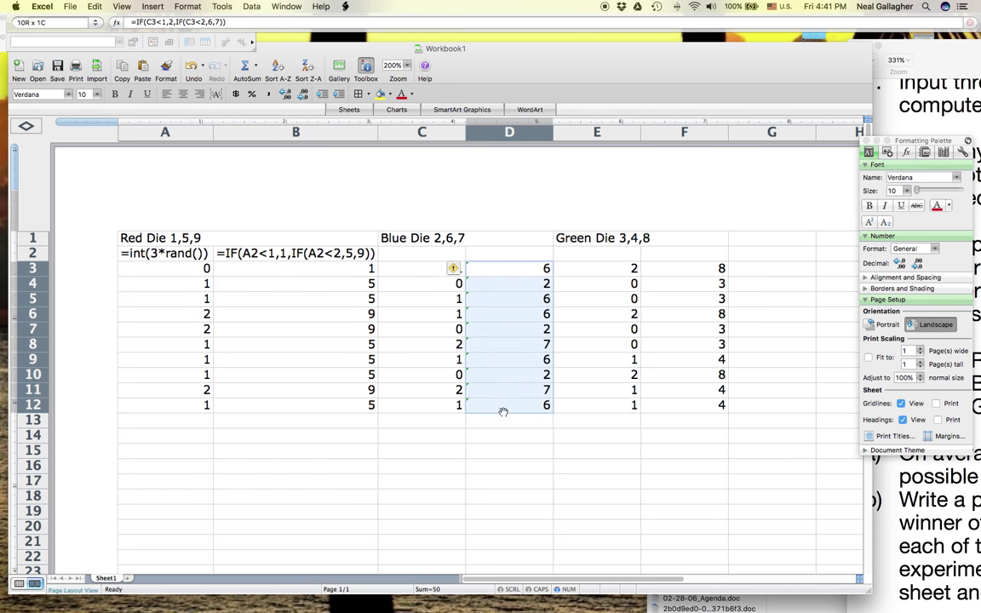
left_click(453, 269)
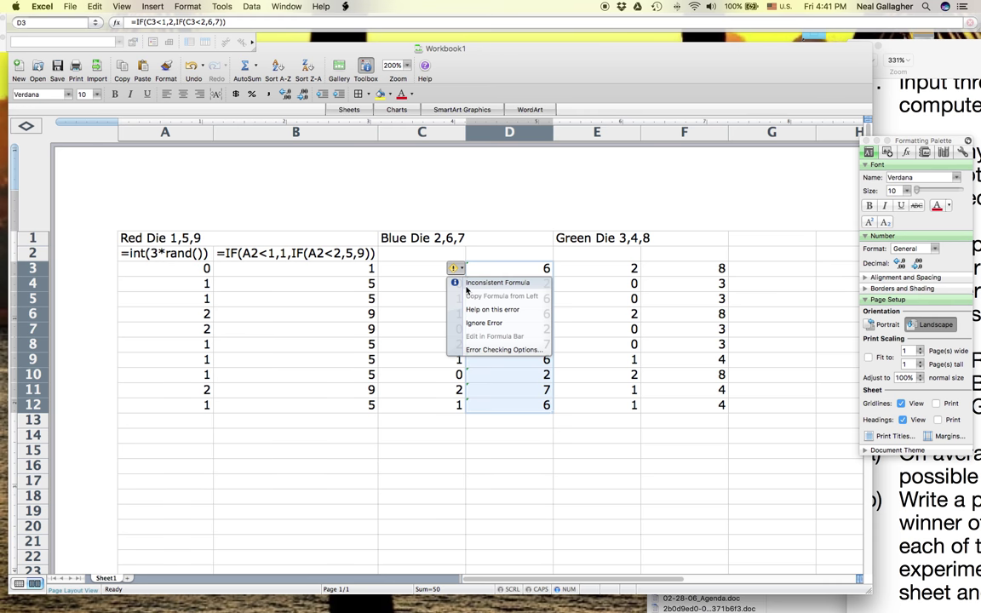
left_click(478, 322)
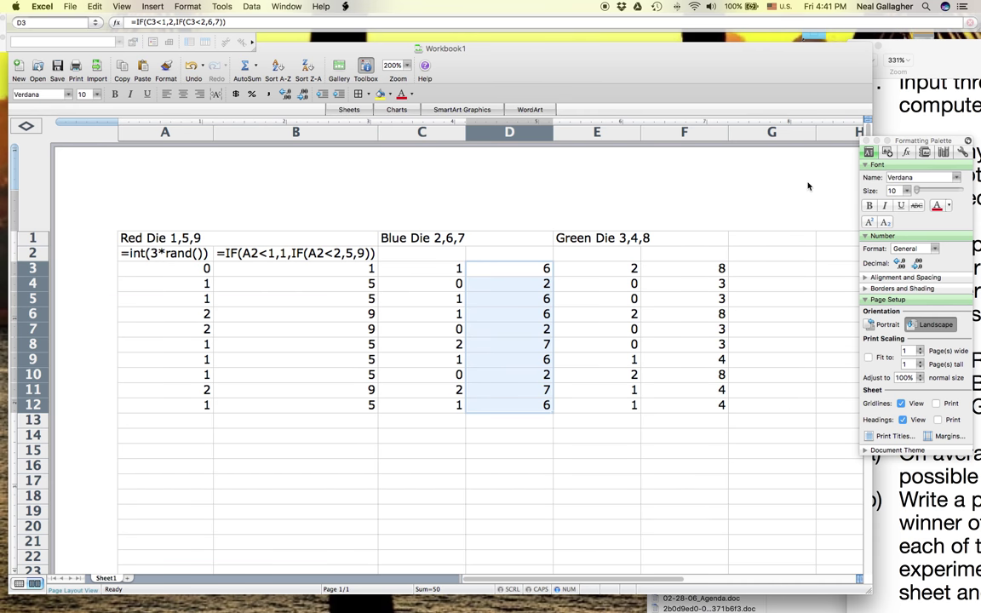
left_click(783, 237)
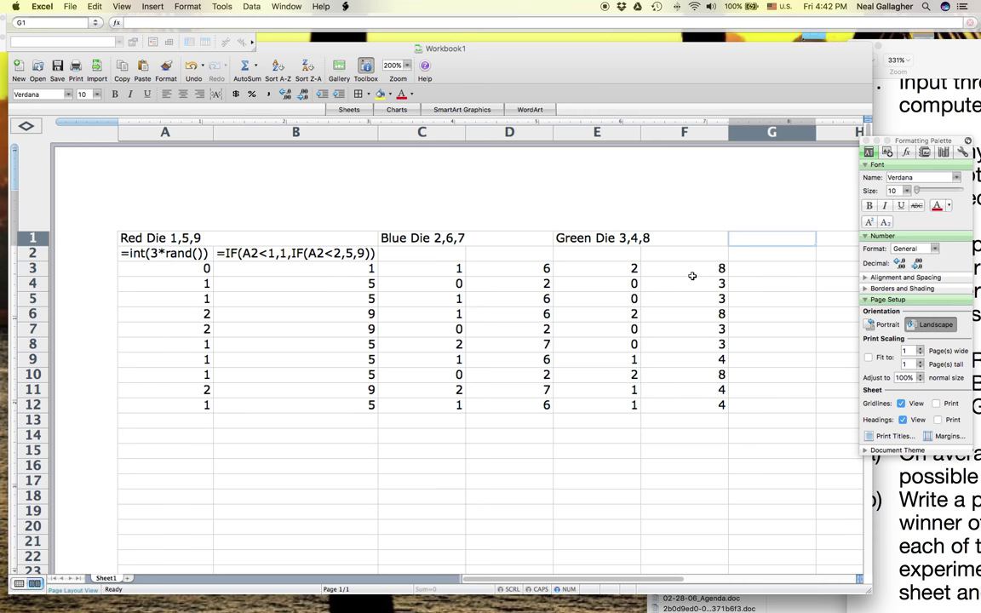
Colour the Red die values B3:B12 red.
left_click(338, 269)
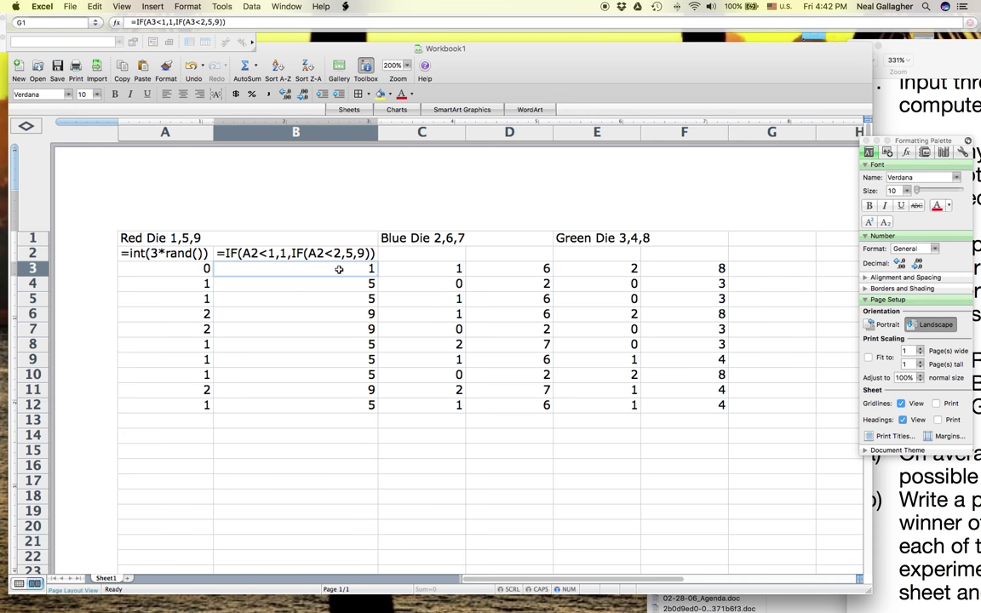
left_click(328, 407, "shift")
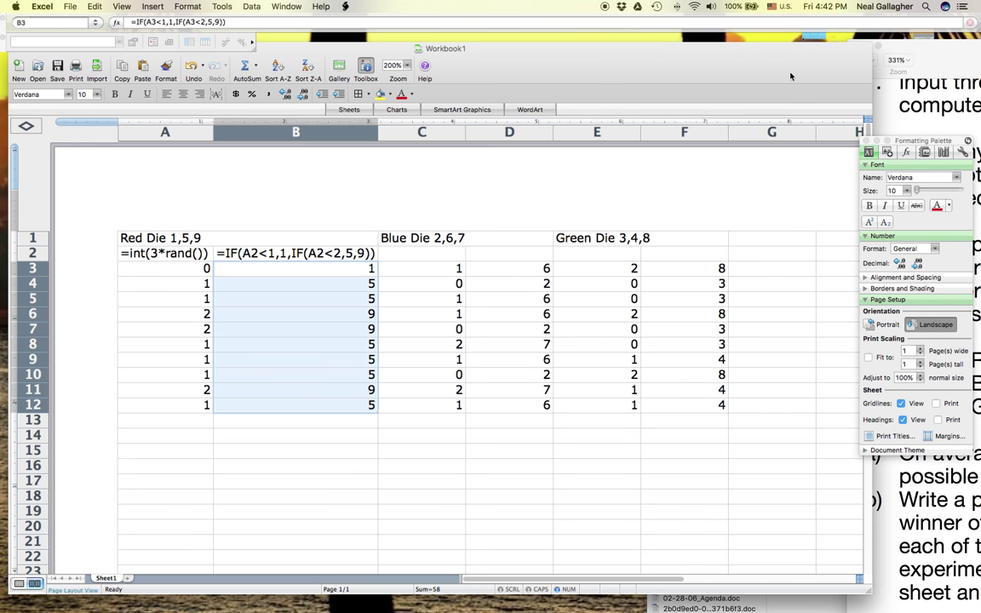
left_click(412, 97)
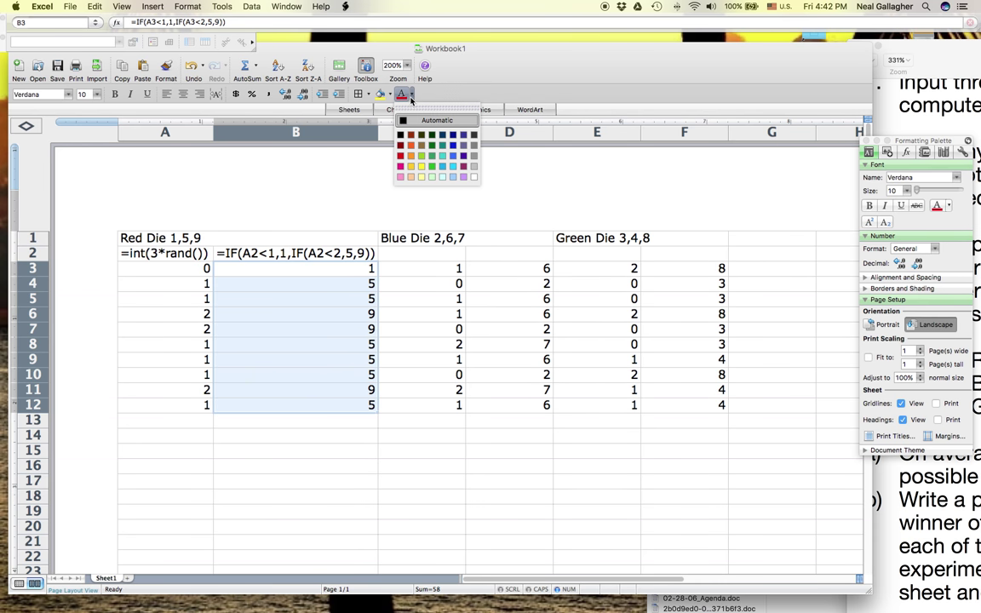
left_click(401, 157)
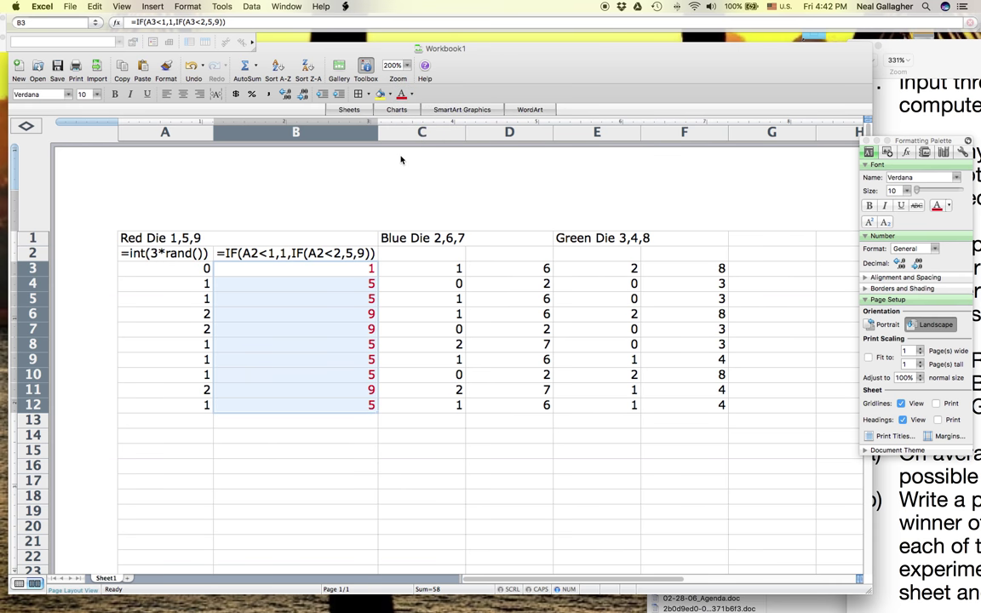
Colour the Blue die values D3:D12 blue.
left_click(523, 270)
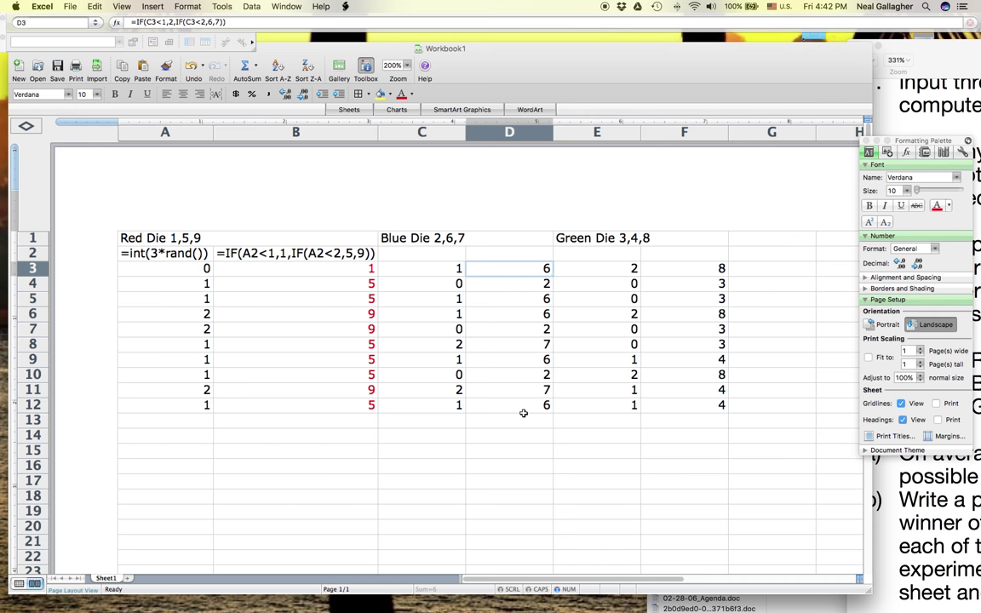
right_click(523, 408)
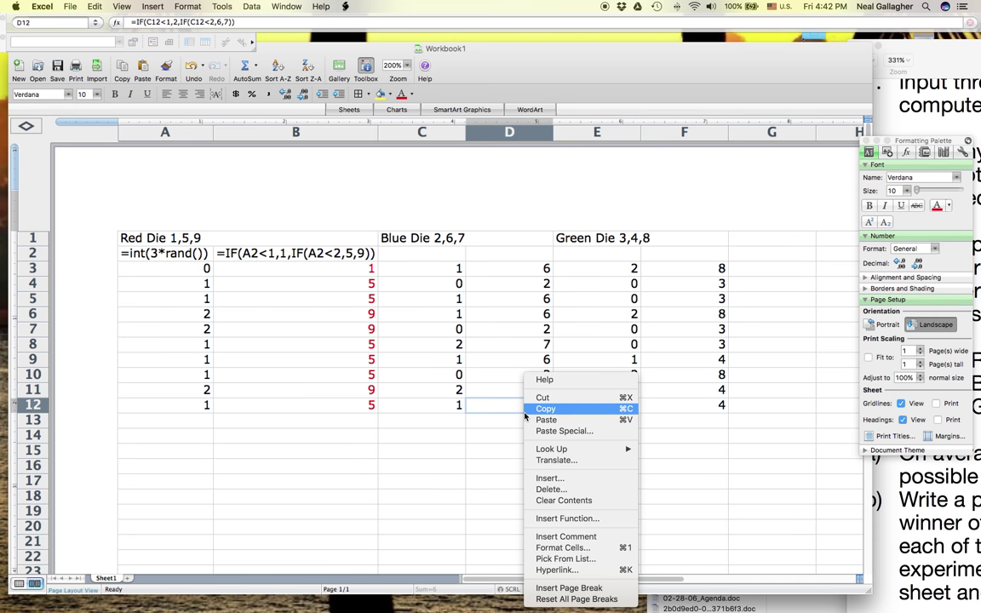
left_click(517, 273)
left_click(511, 270)
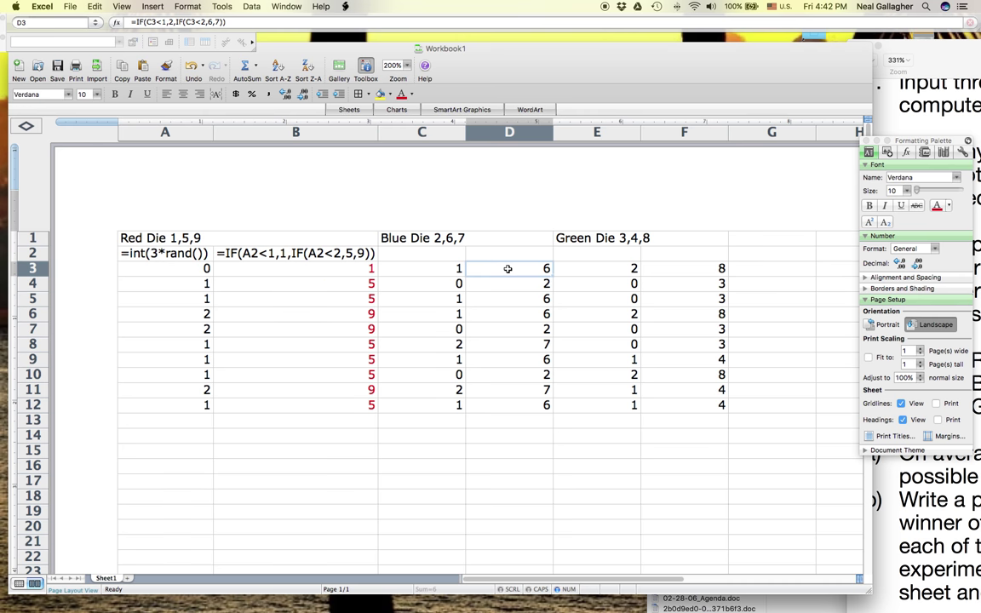
left_click(517, 406, "shift")
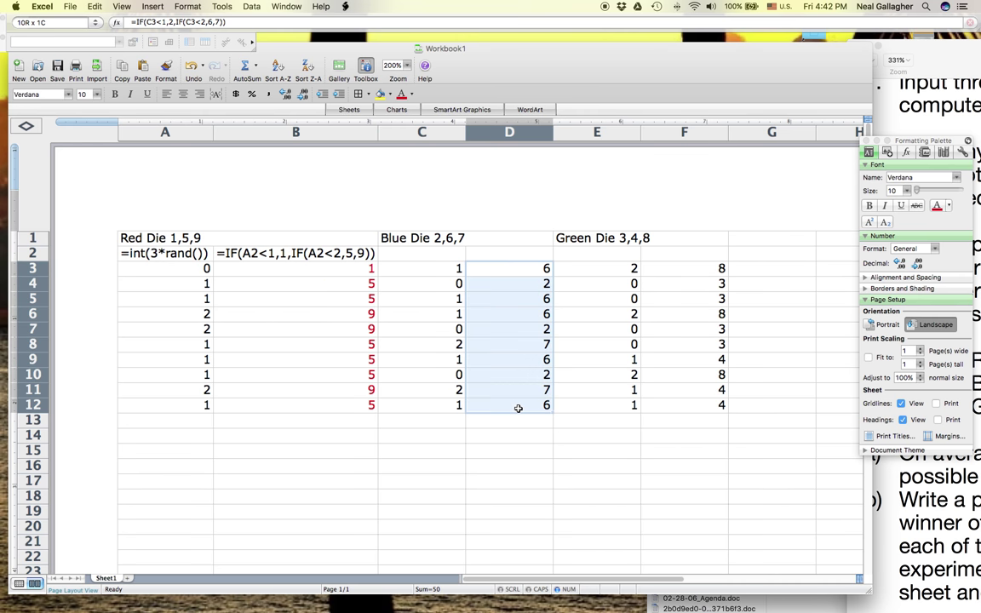
left_click(409, 94)
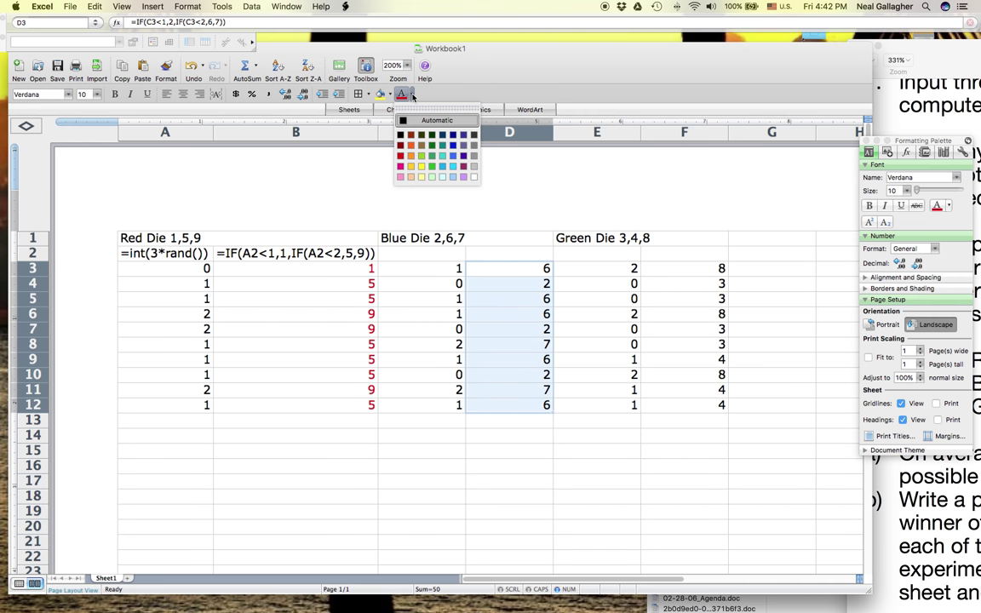
left_click(453, 145)
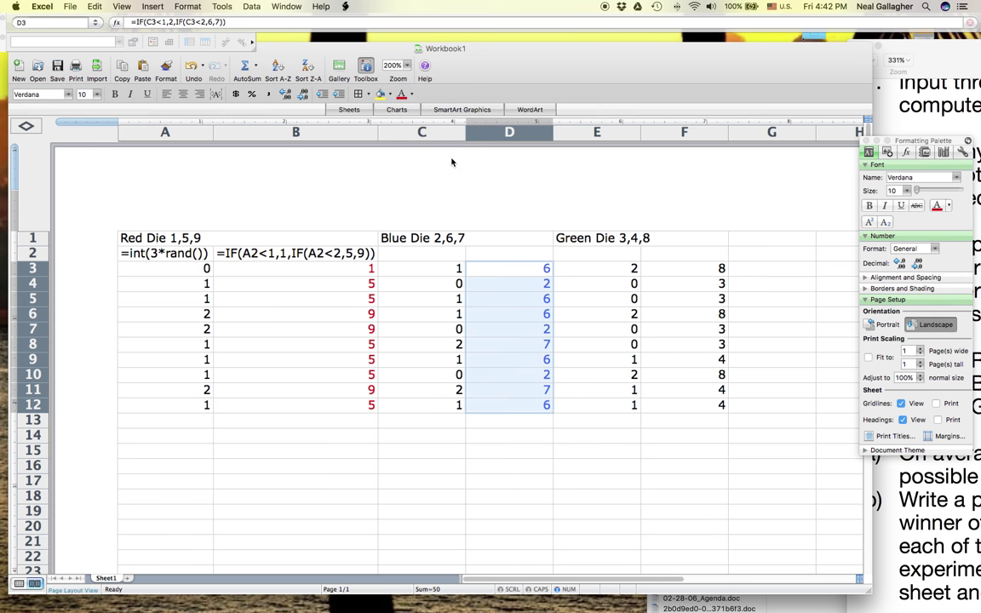
Colour the Green die values F3:F12 green.
left_click(682, 269)
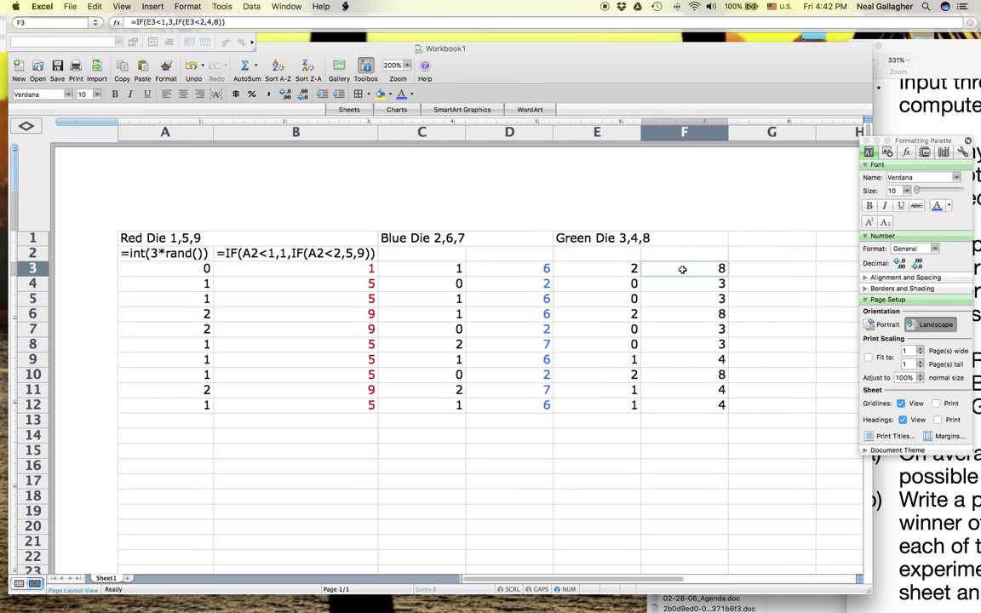
left_click(675, 407, "shift")
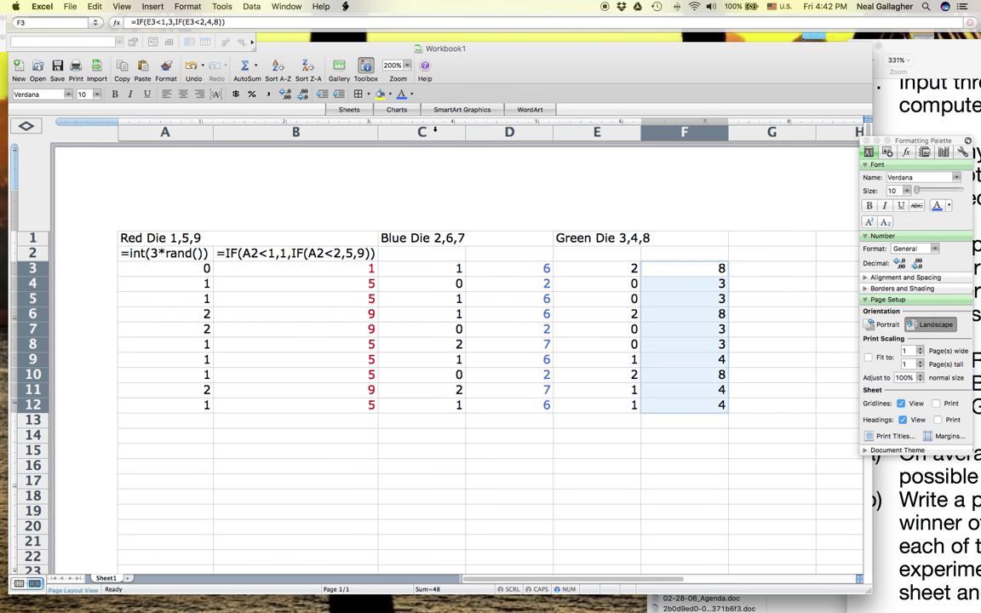
left_click(411, 94)
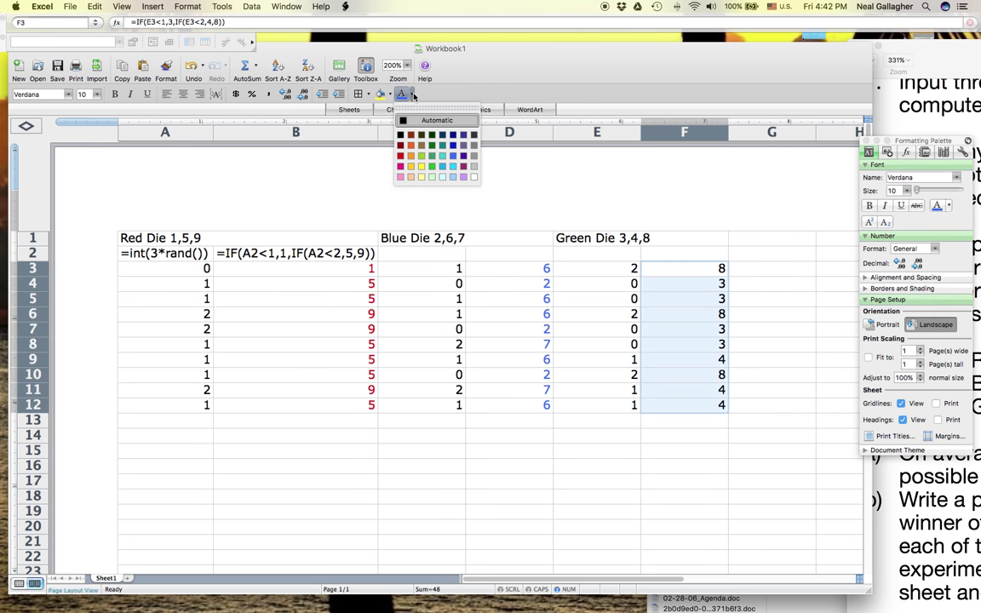
left_click(432, 166)
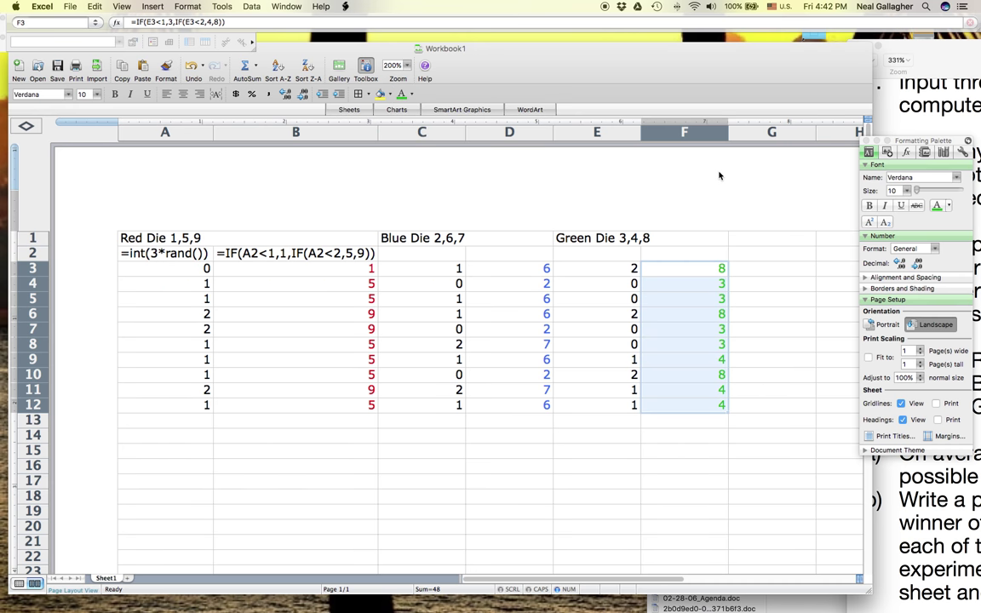
scroll(704, 171, "right", 15)
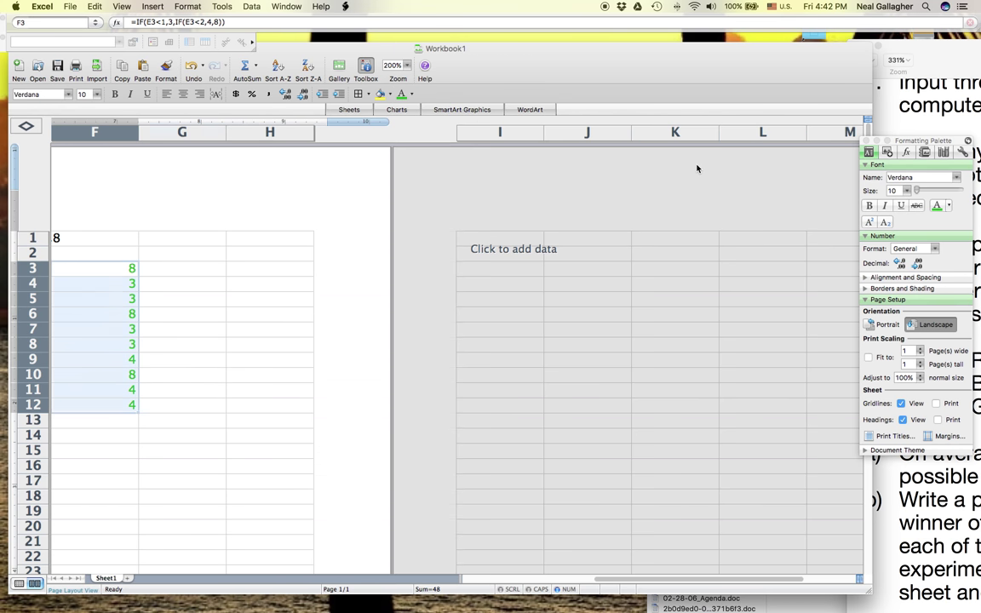
scroll(703, 168, "left", 15)
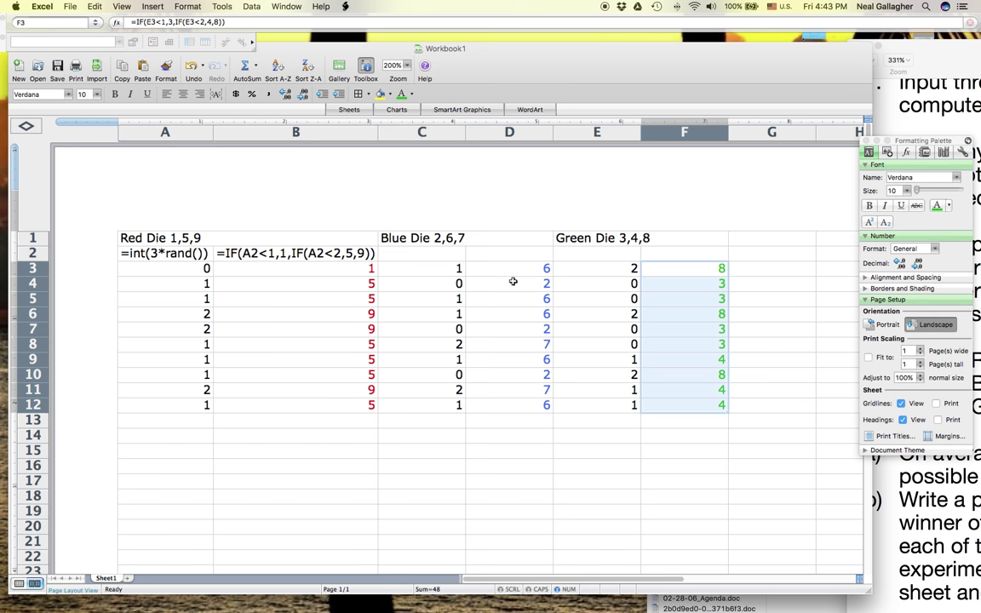
Enter the heading 'Red vs. Blue' in cell G1, then move to G3.
left_click(764, 239)
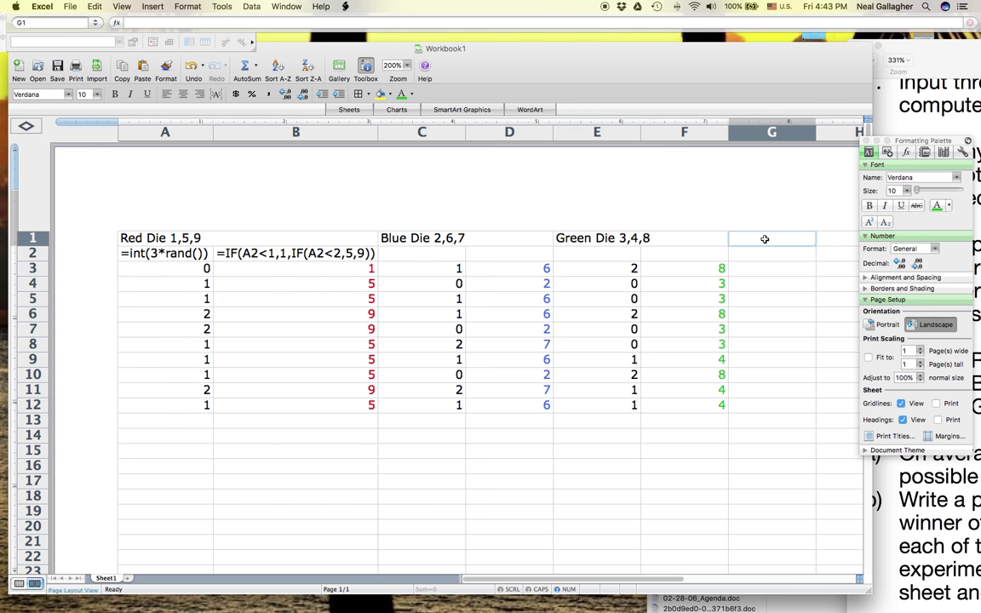
type("Red")
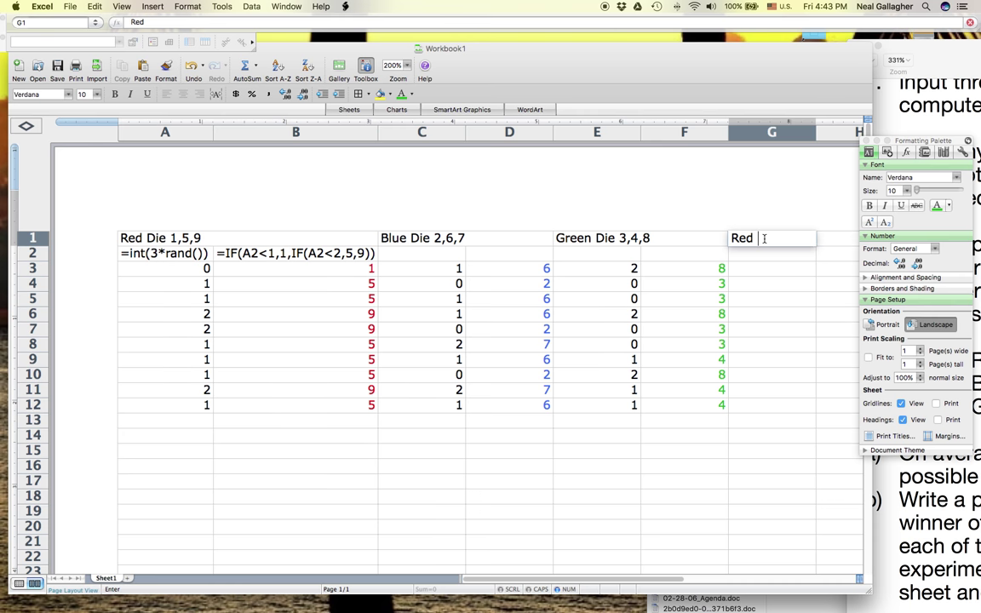
type(" vs. Blue")
key("Return")
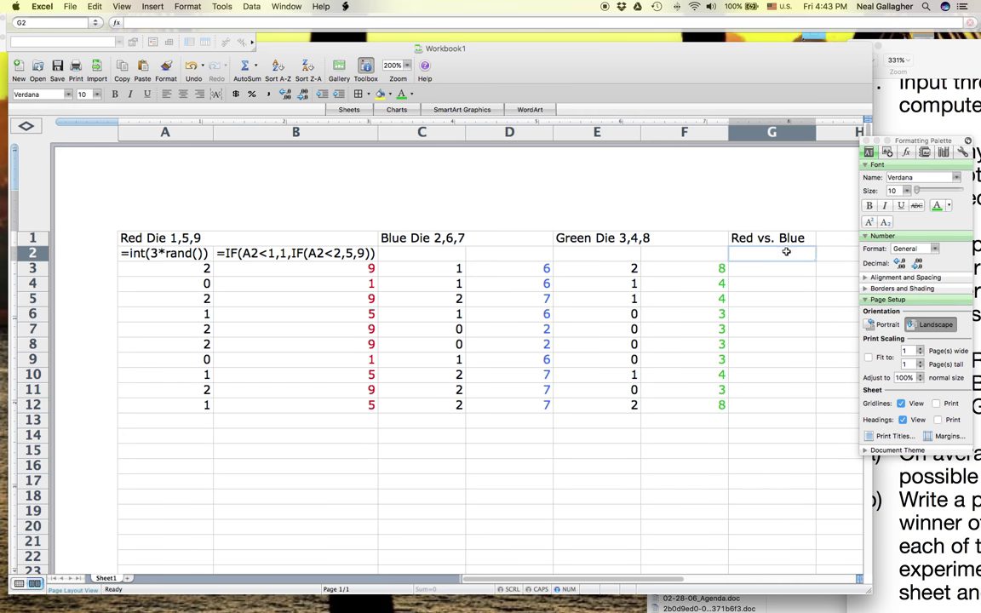
left_click(775, 273)
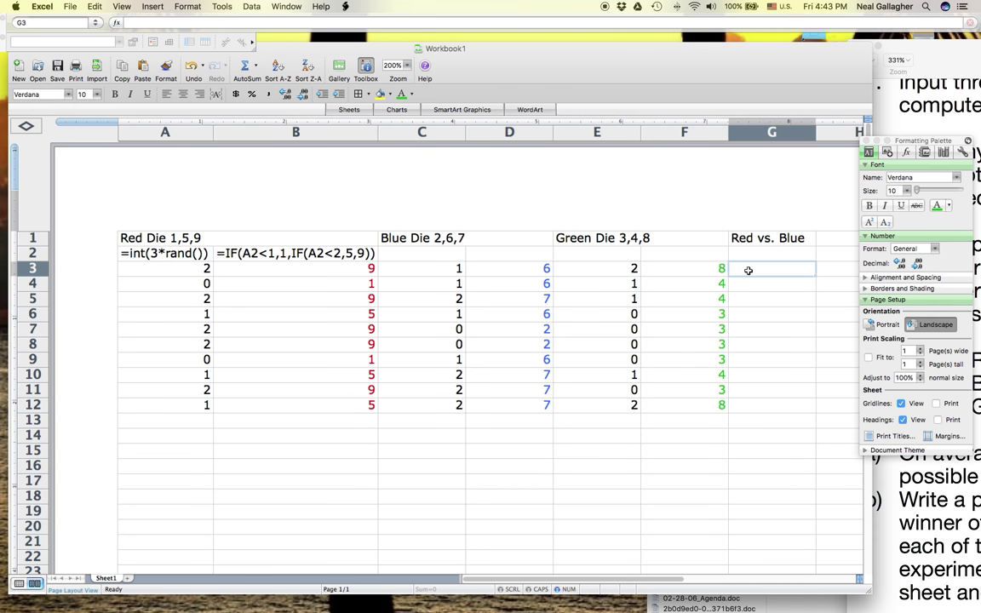
Enter =if(B3>D3,"RED","BLUE") in G3 to name the winning die.
type("=")
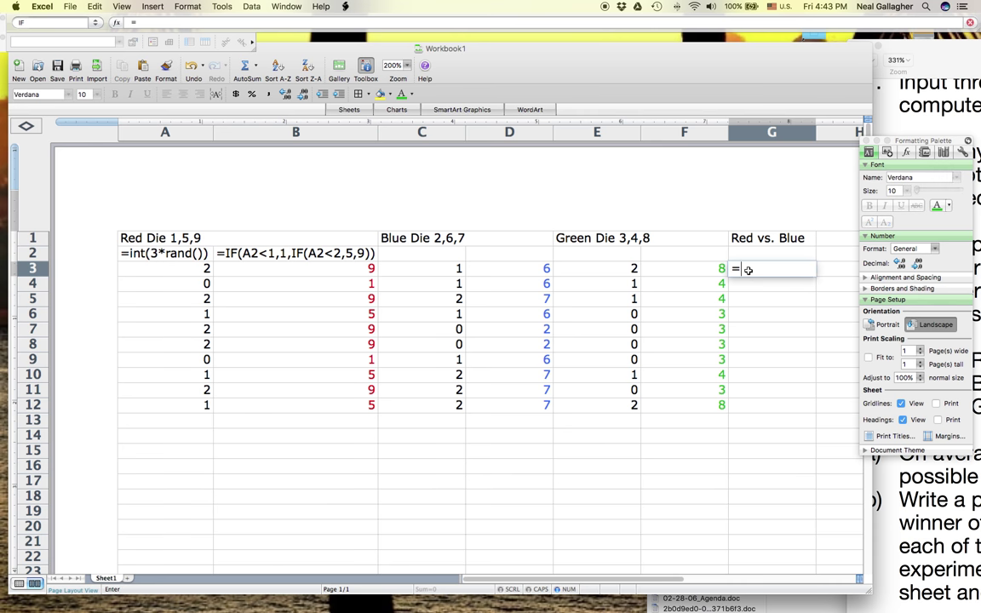
type("if")
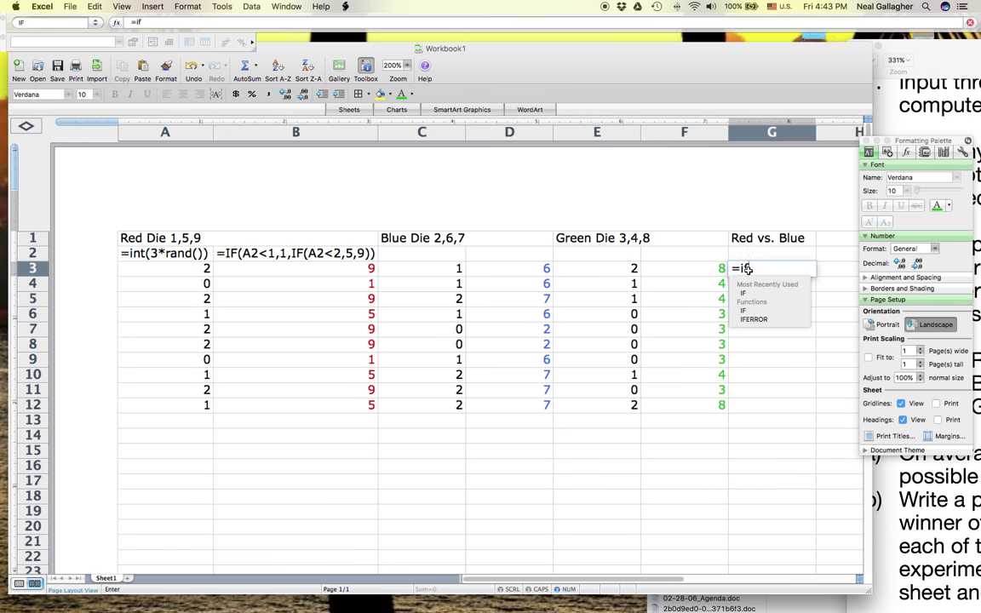
type("(")
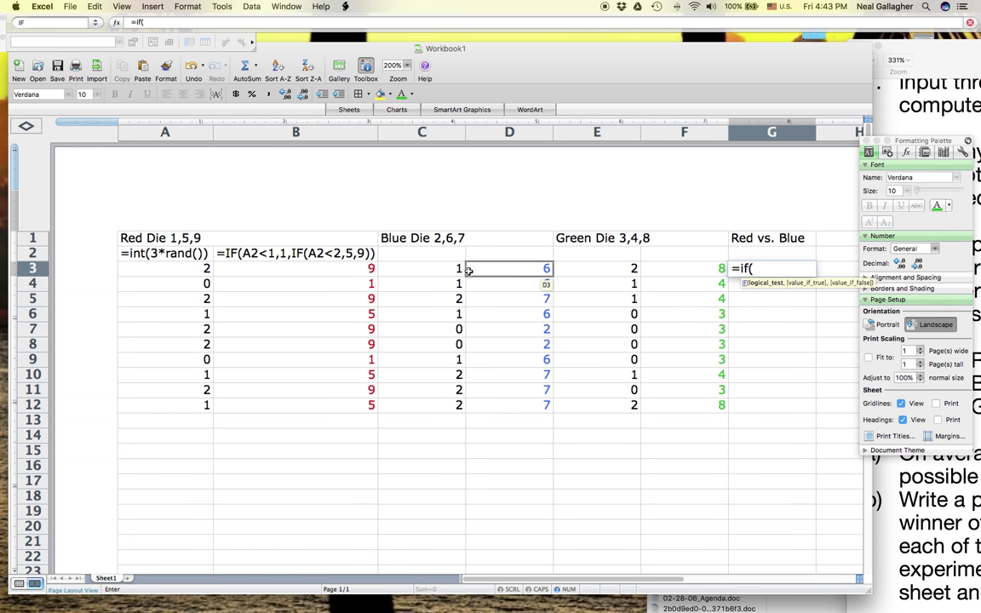
left_click(369, 270)
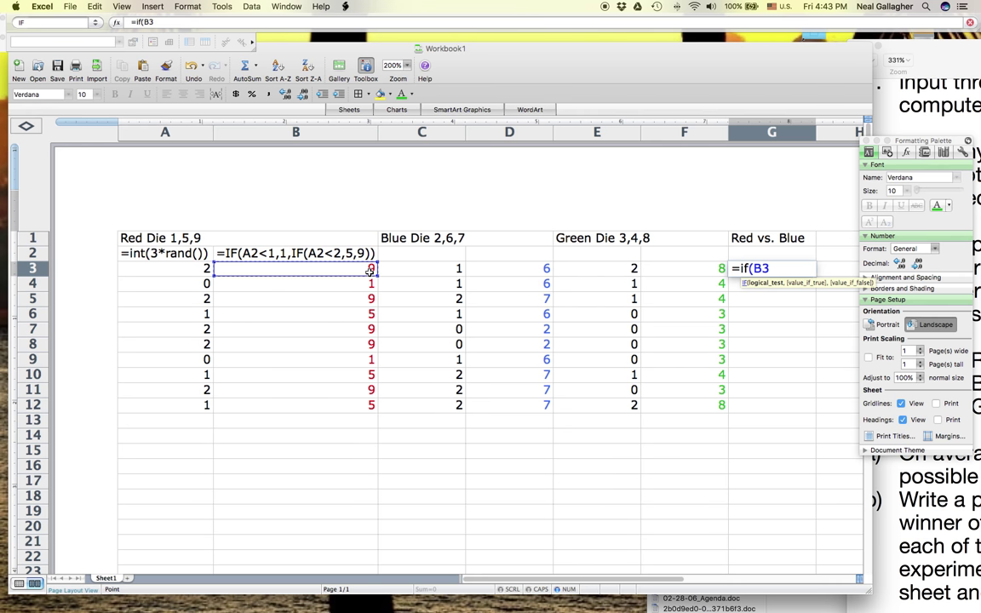
type(">")
left_click(524, 270)
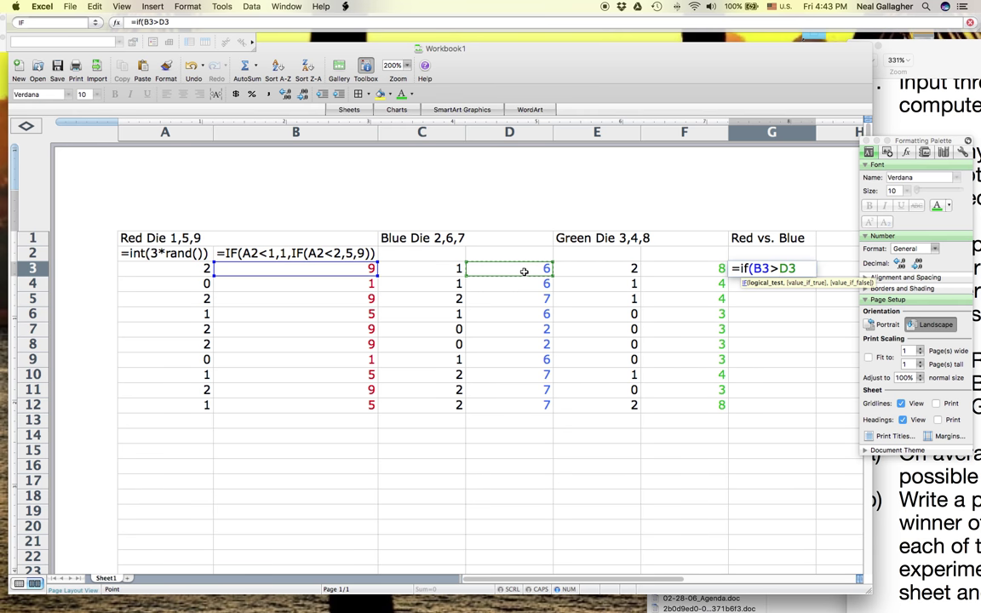
type(",")
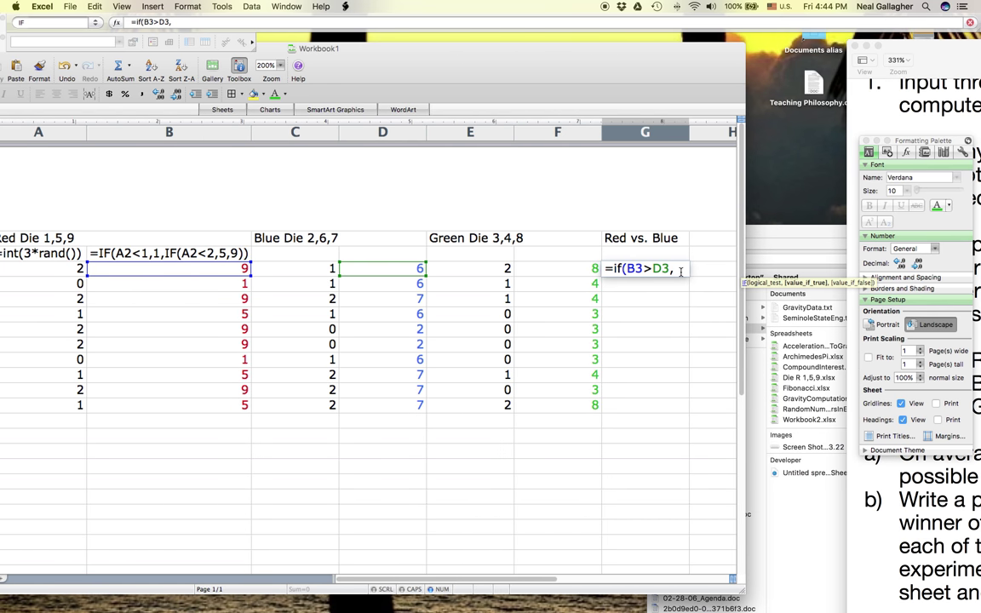
type("\"")
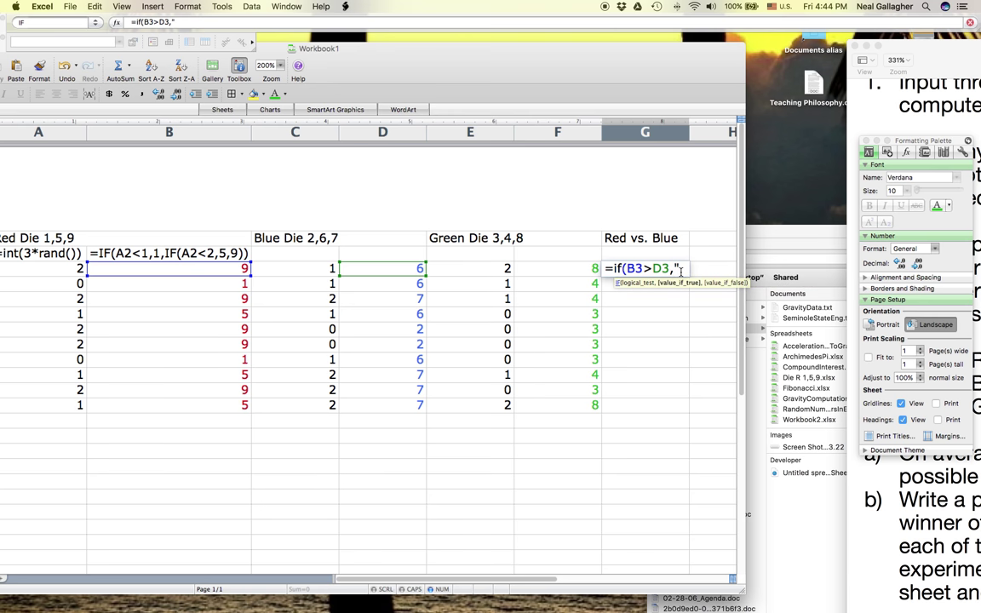
type("RED")
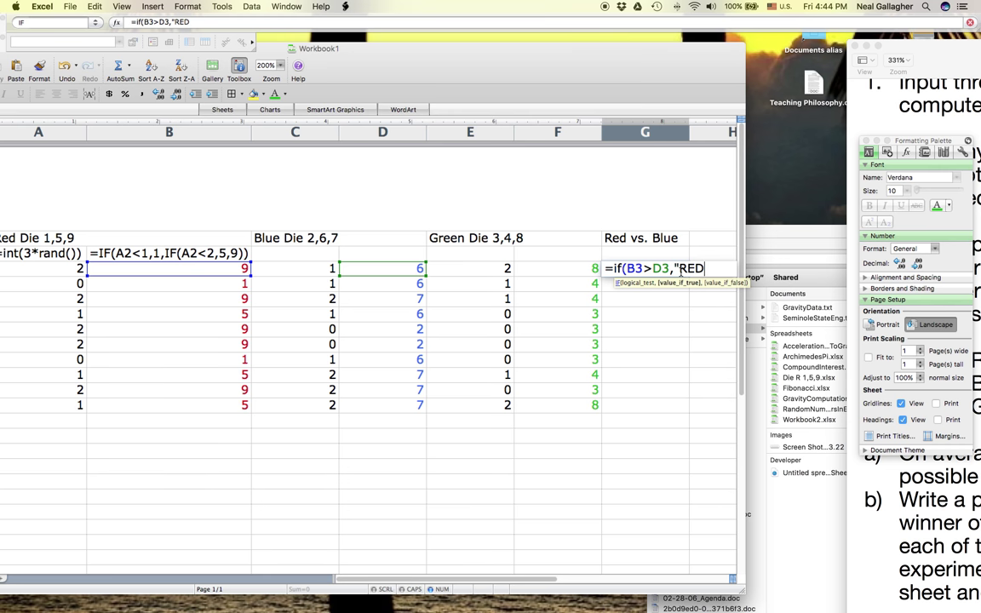
type("\",")
type("\"B")
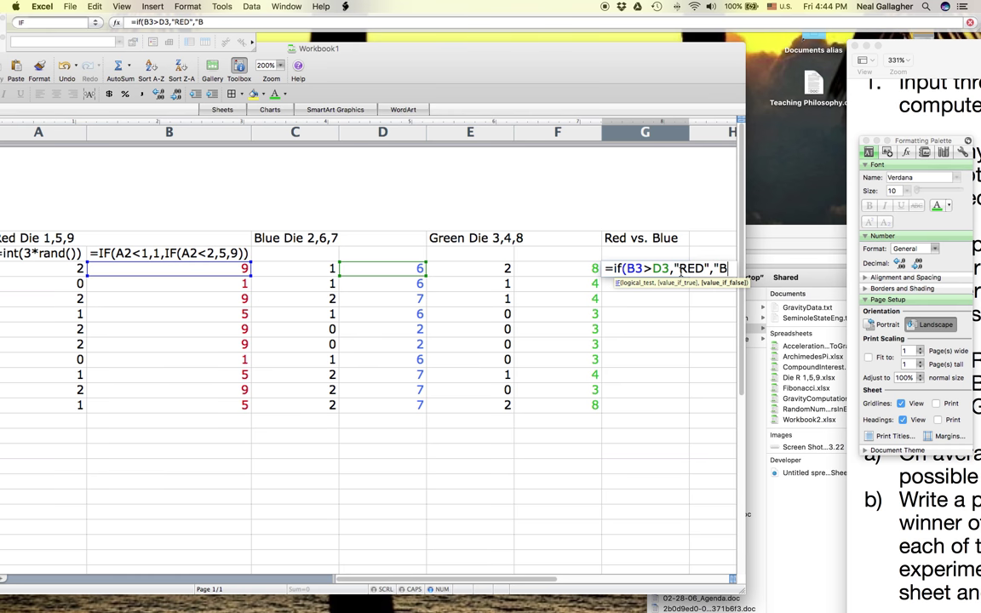
type("lLUE")
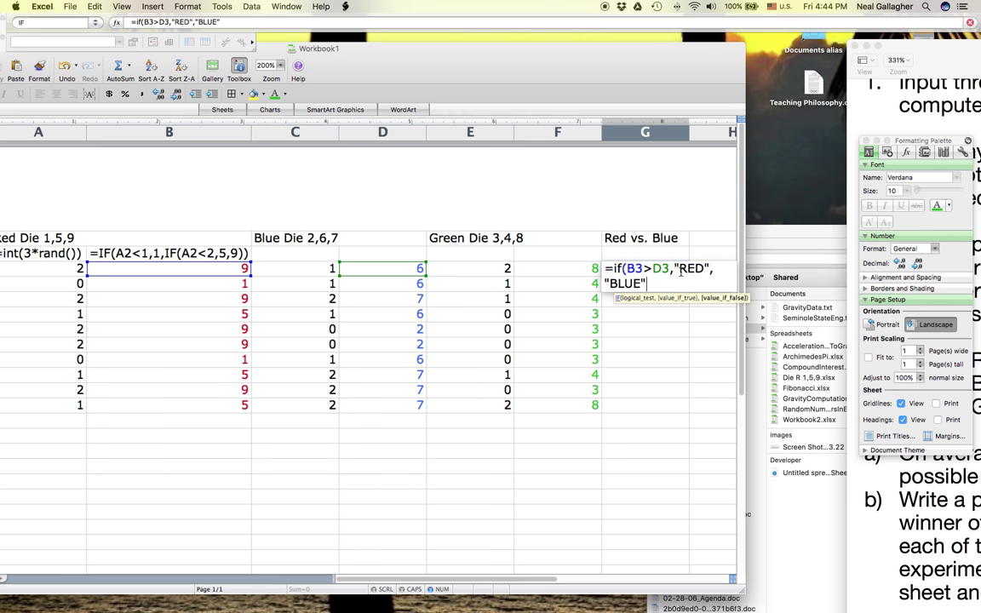
type(")")
key("Return")
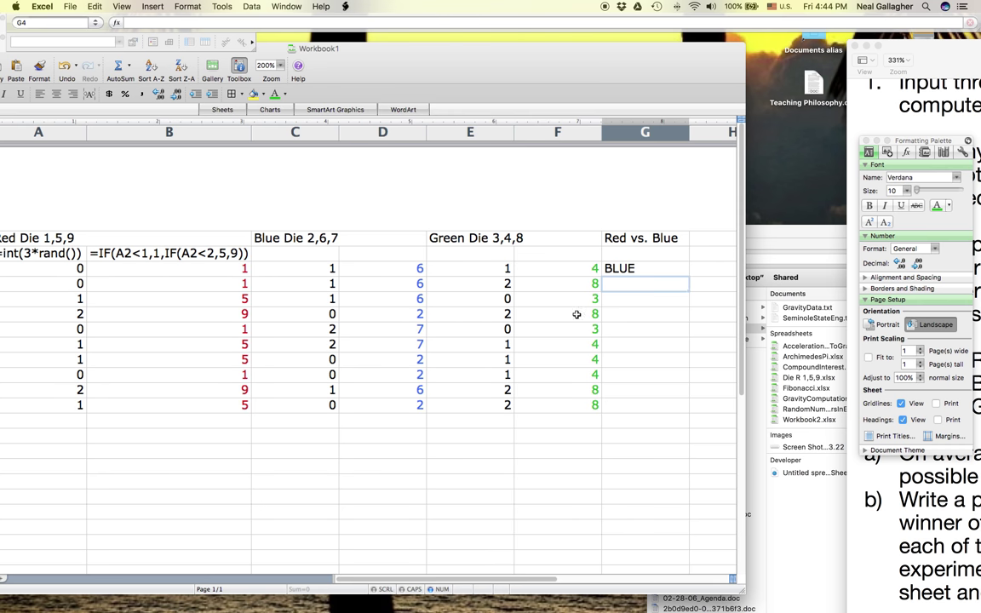
Fill the G3 winner formula down through G12 and check the RED/BLUE results.
left_click(660, 271)
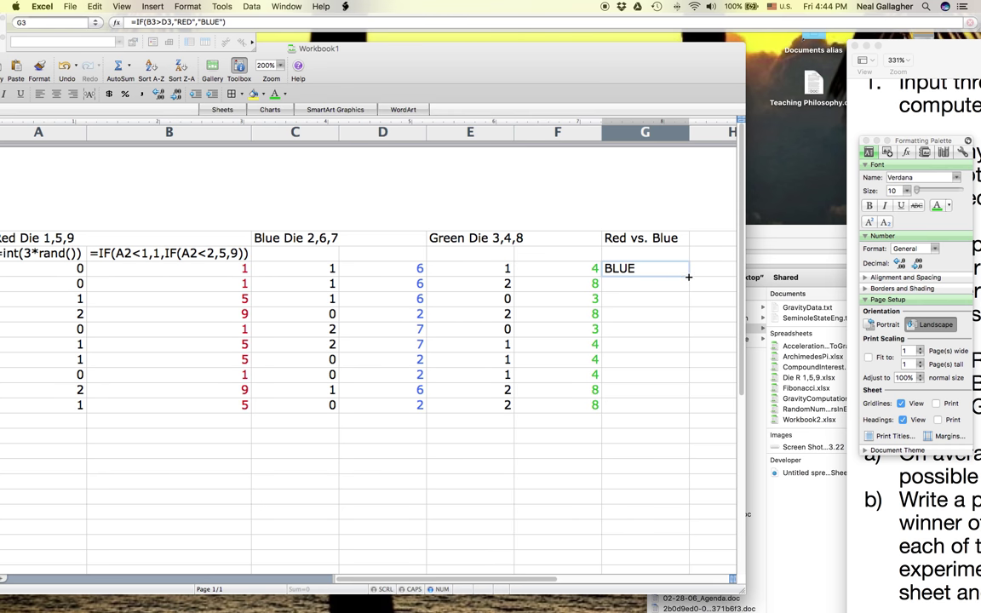
left_click_drag(687, 276, 683, 391)
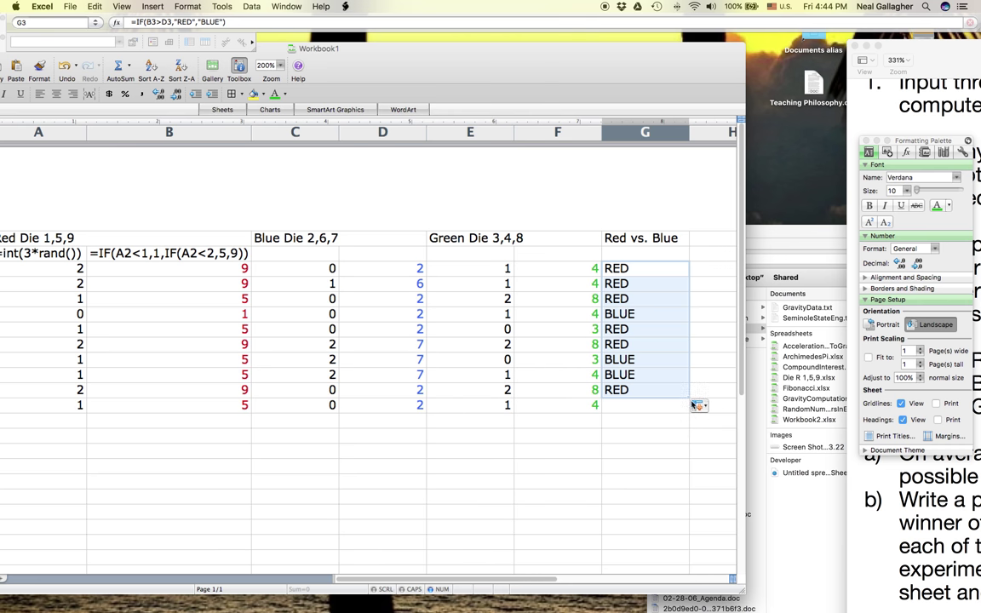
left_click_drag(688, 402, 689, 411)
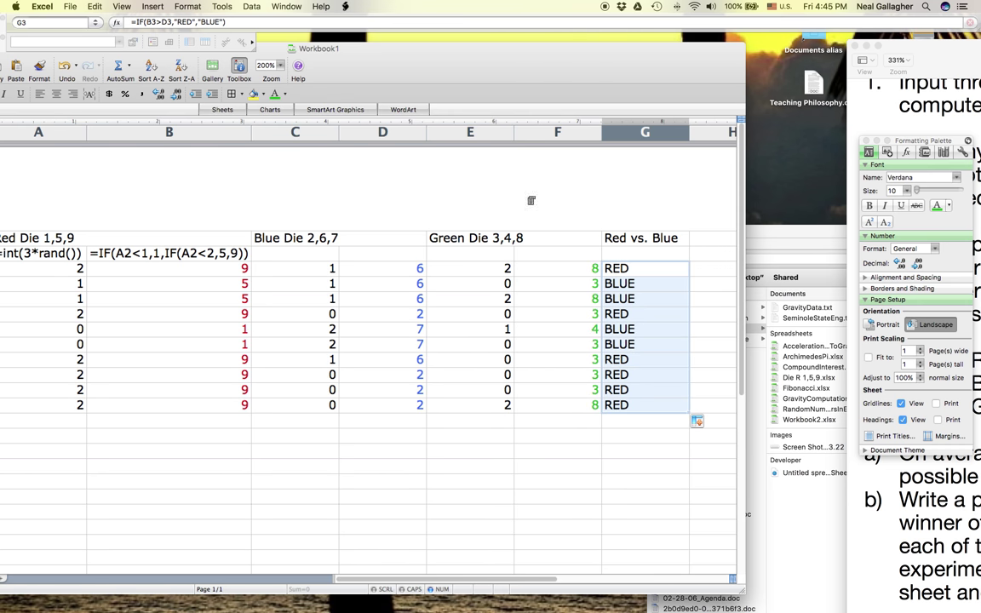
left_click_drag(465, 49, 543, 51)
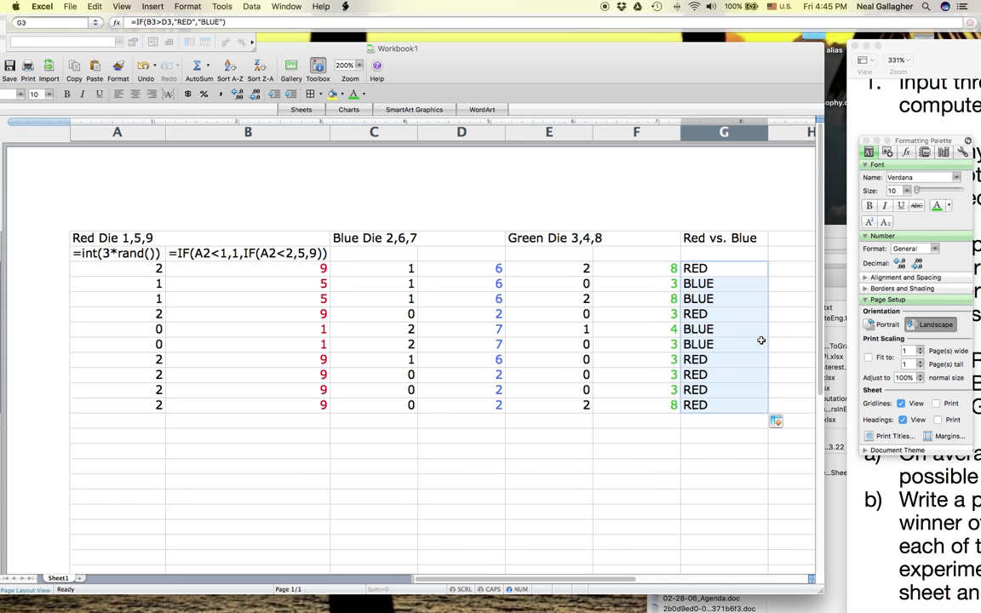
scroll(760, 341, "right", 5)
scroll(758, 340, "left", 2)
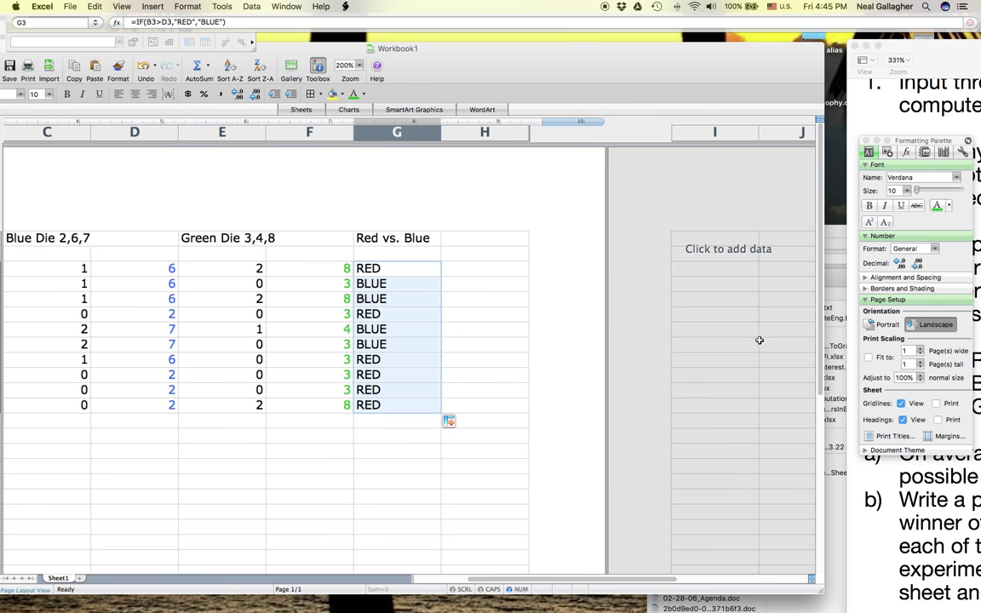